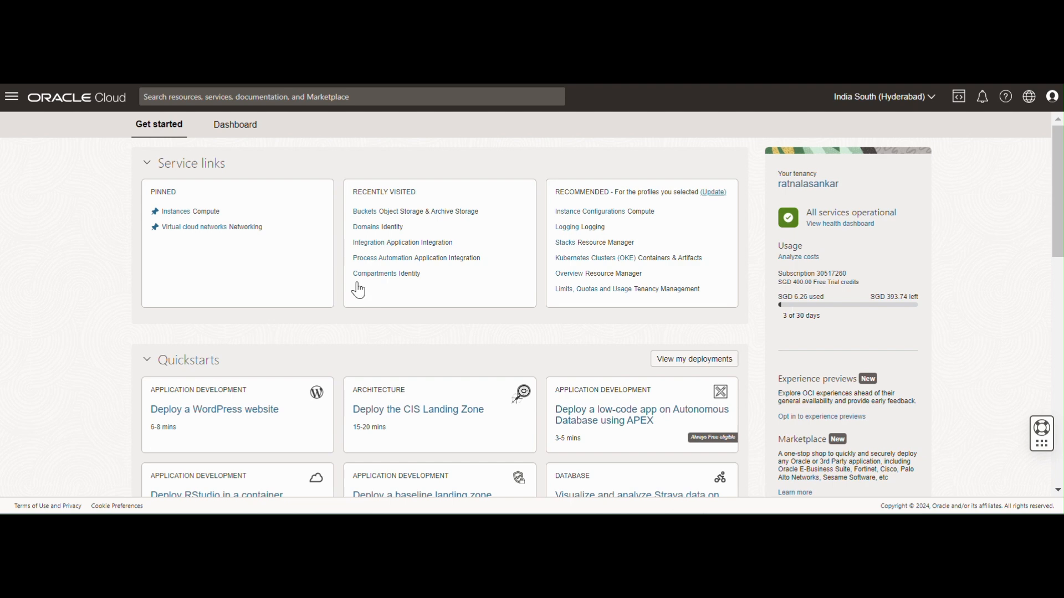
Step: Open the Object Storage buckets list and keep MainCompartment as the compartment
left_click(12, 98)
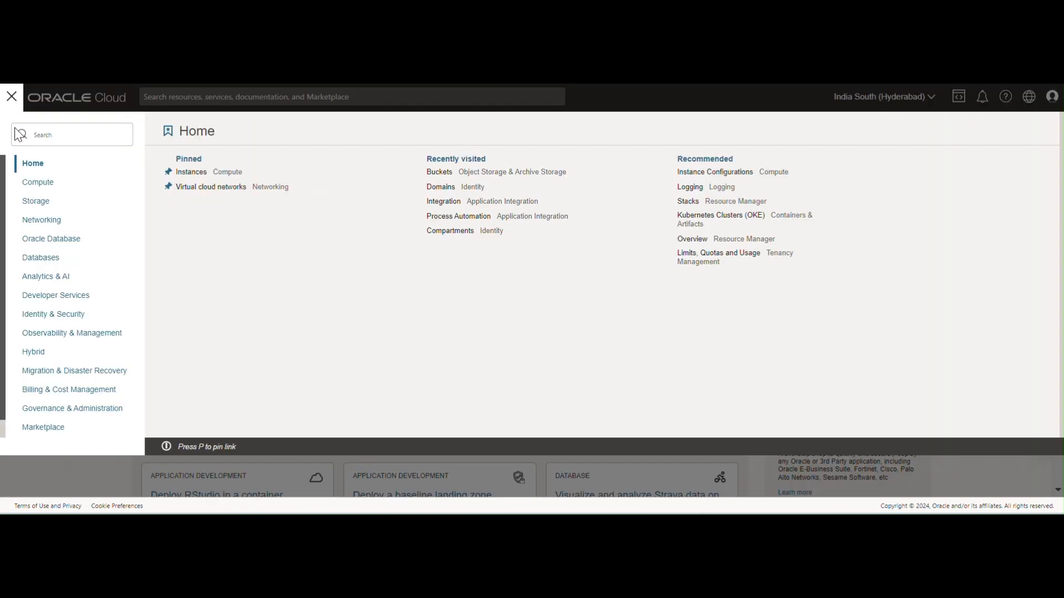
left_click(33, 203)
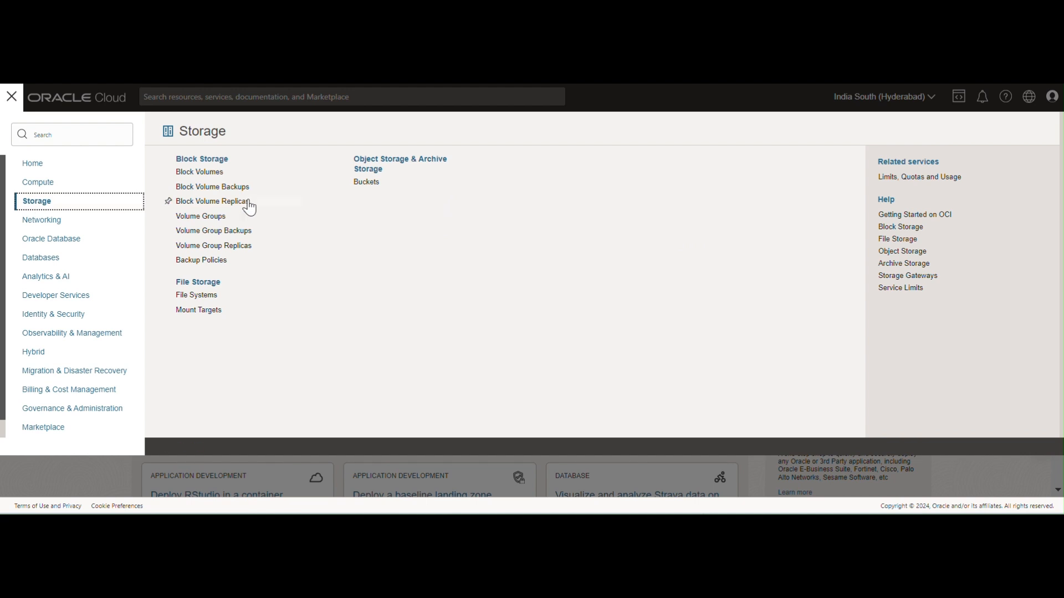
left_click(365, 186)
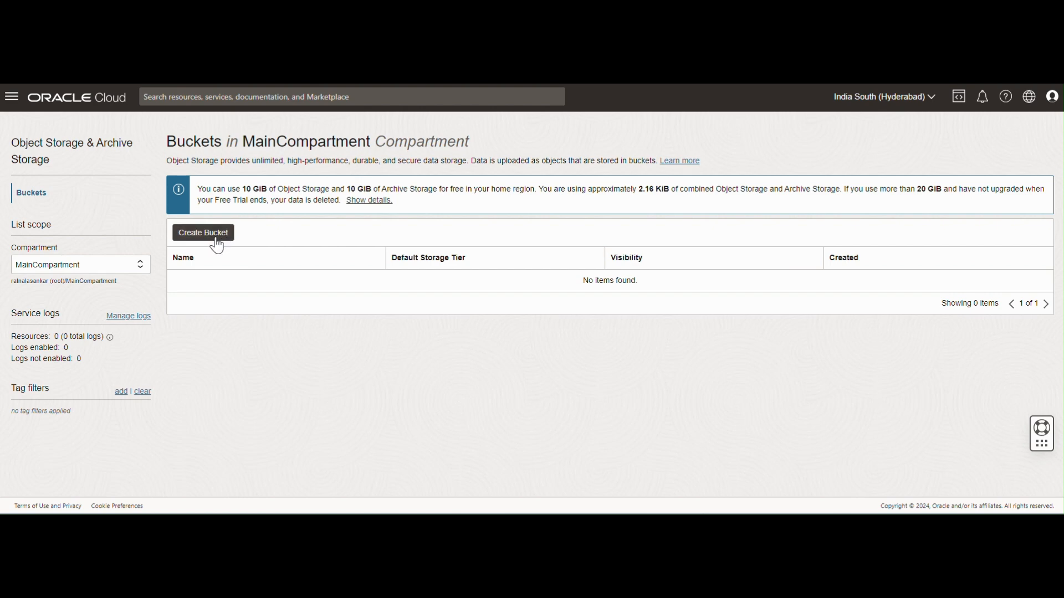
left_click(99, 272)
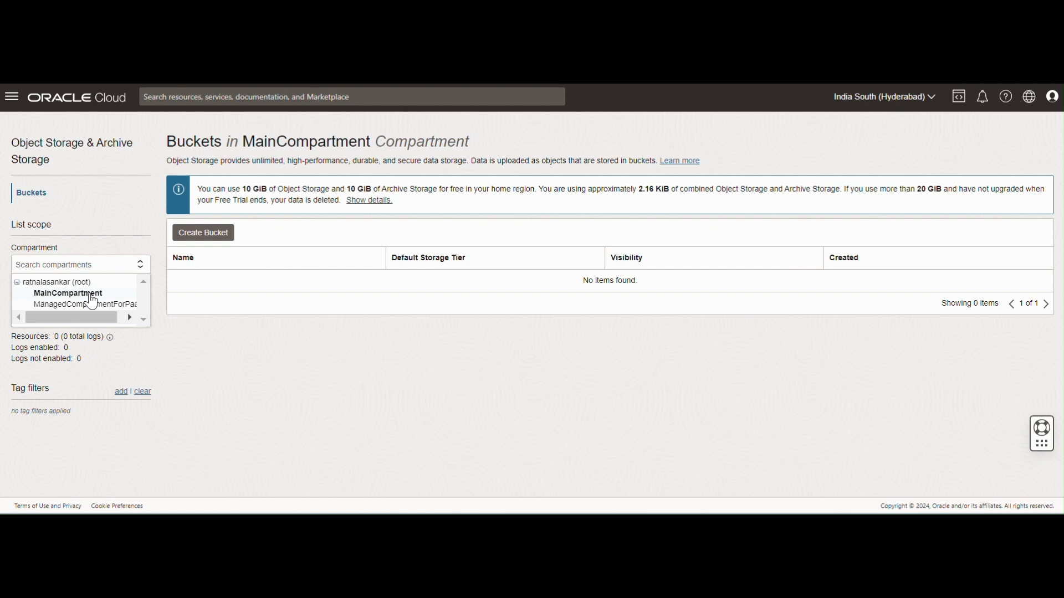
left_click(196, 348)
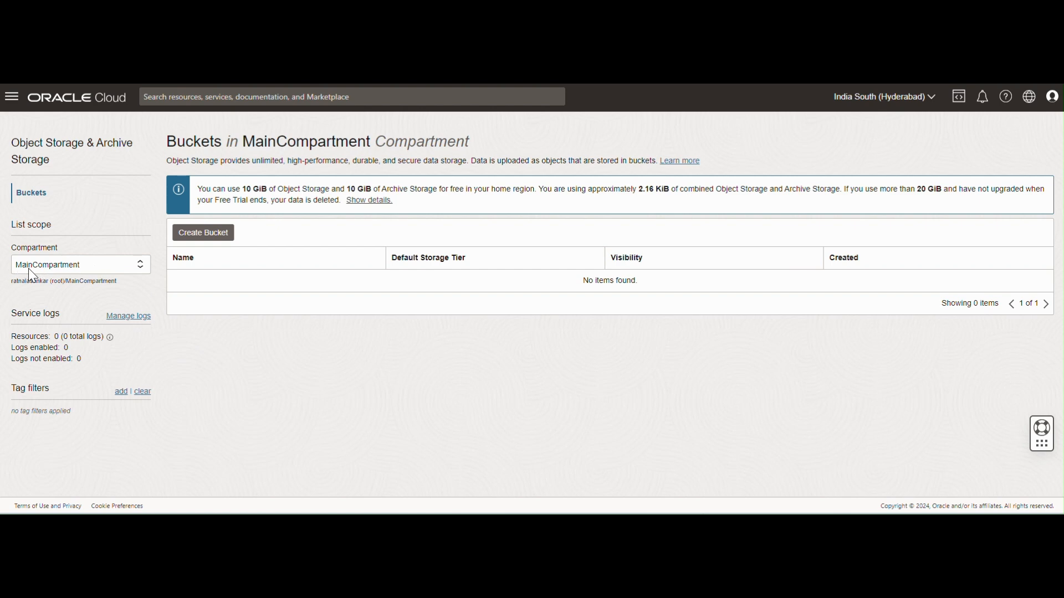
Step: Start a new bucket in MainCompartment and name it Testbucket
left_click(201, 243)
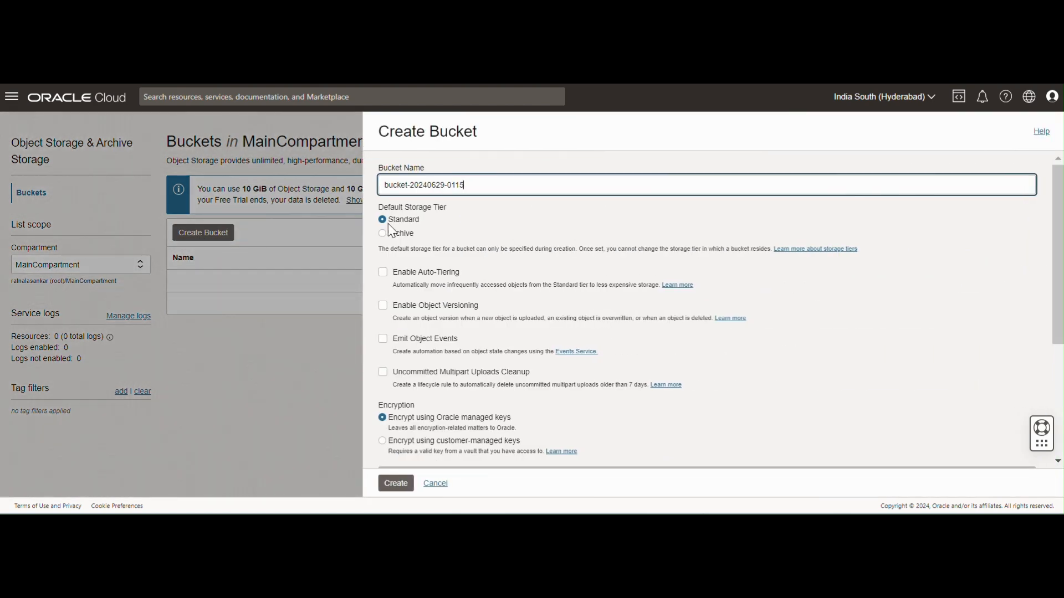
key("BackSpace")
key("BackSpace")
key("BackSpace")
left_click(387, 184)
type("Test")
Step: Review the bucket settings and create the bucket with the Standard storage tier and Oracle managed encryption keys
scroll(539, 332, "down", 3)
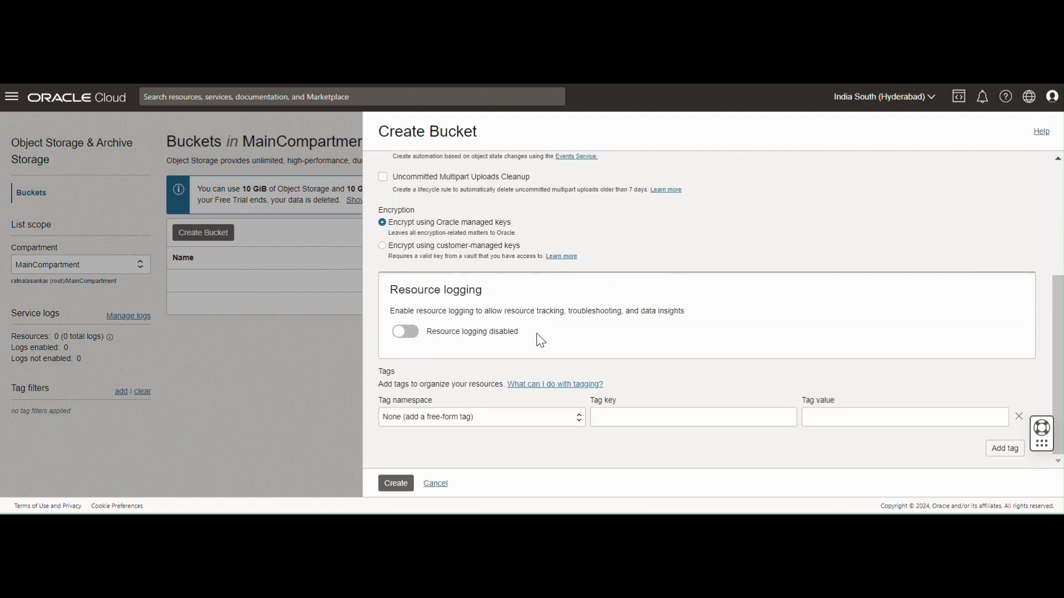
scroll(527, 338, "up", 3)
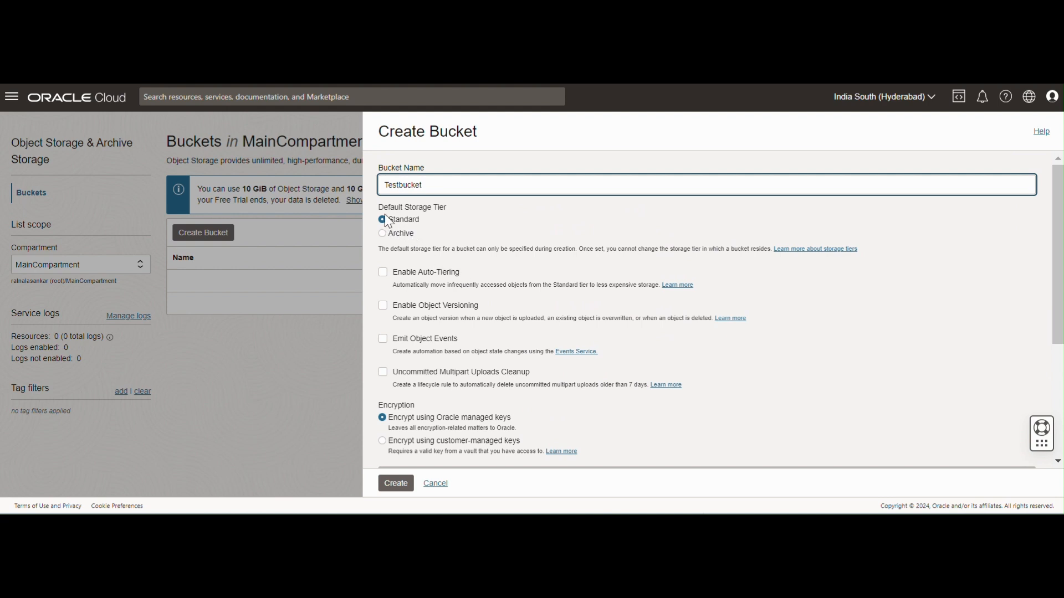
left_click_drag(381, 209, 447, 208)
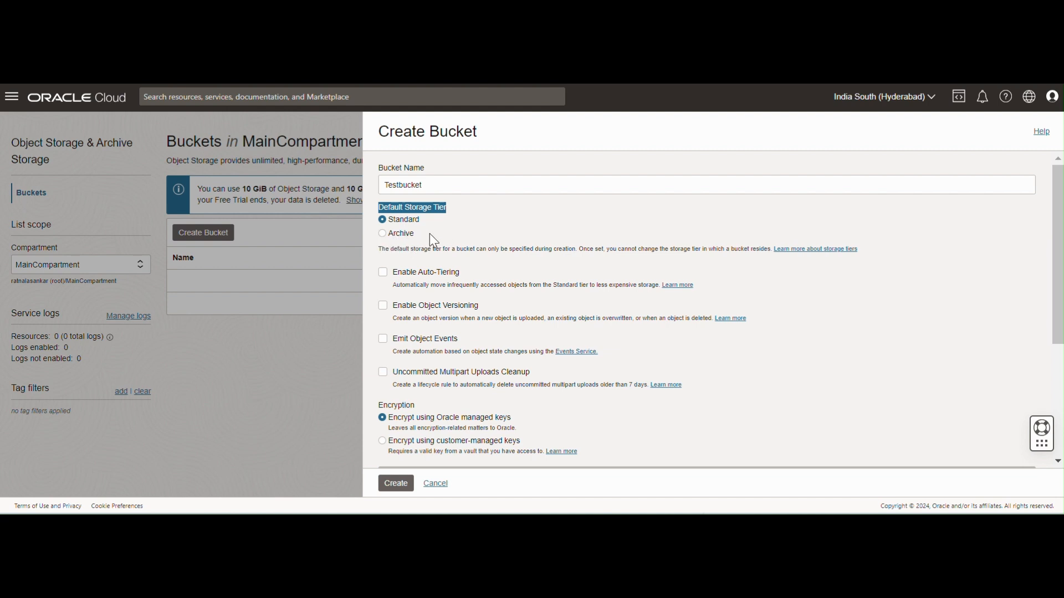
scroll(483, 269, "down", 4)
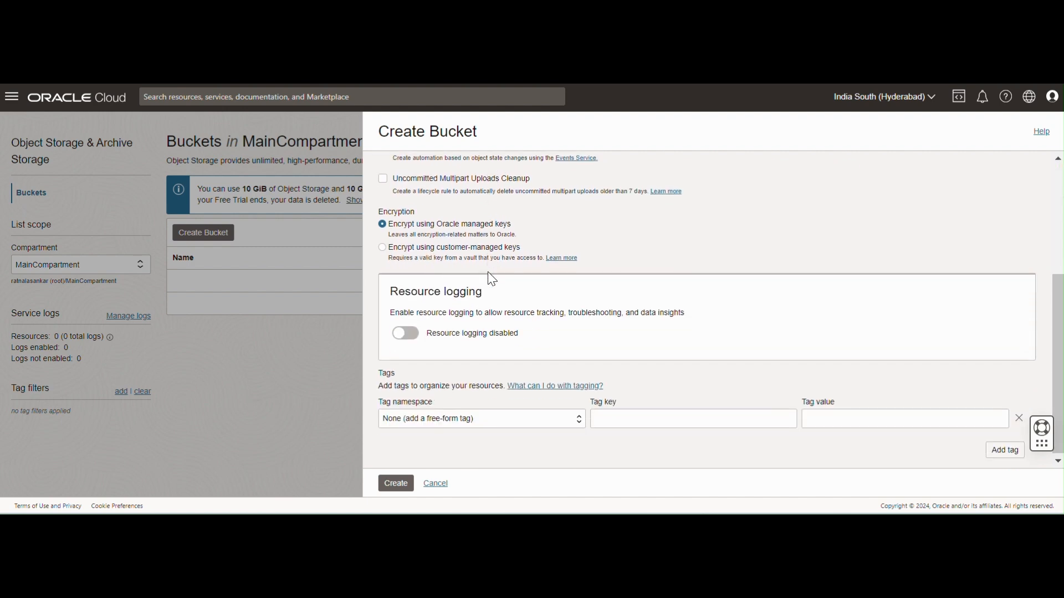
scroll(485, 271, "up", 4)
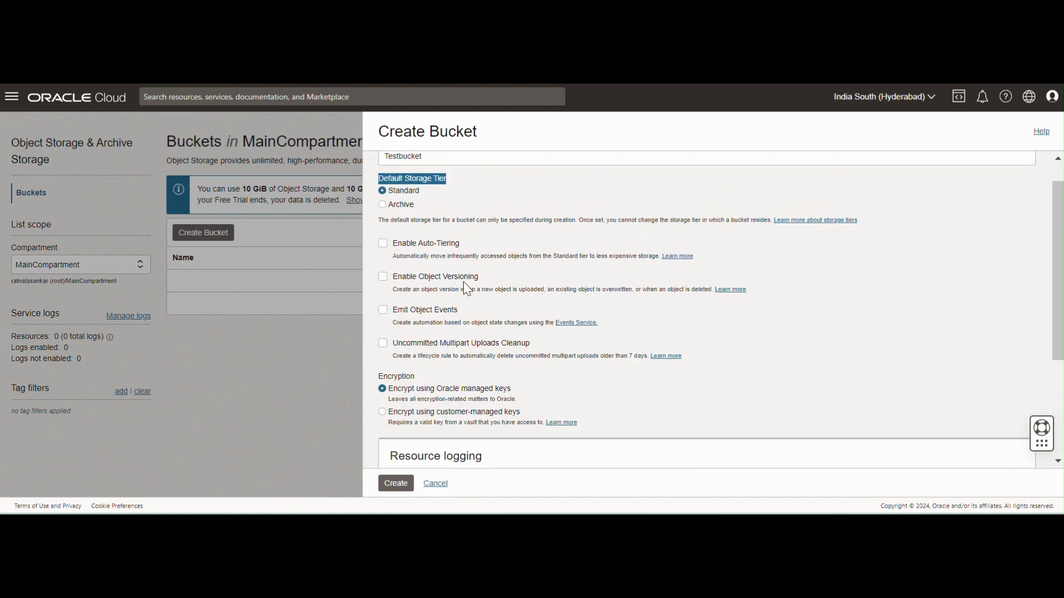
scroll(461, 282, "down", 4)
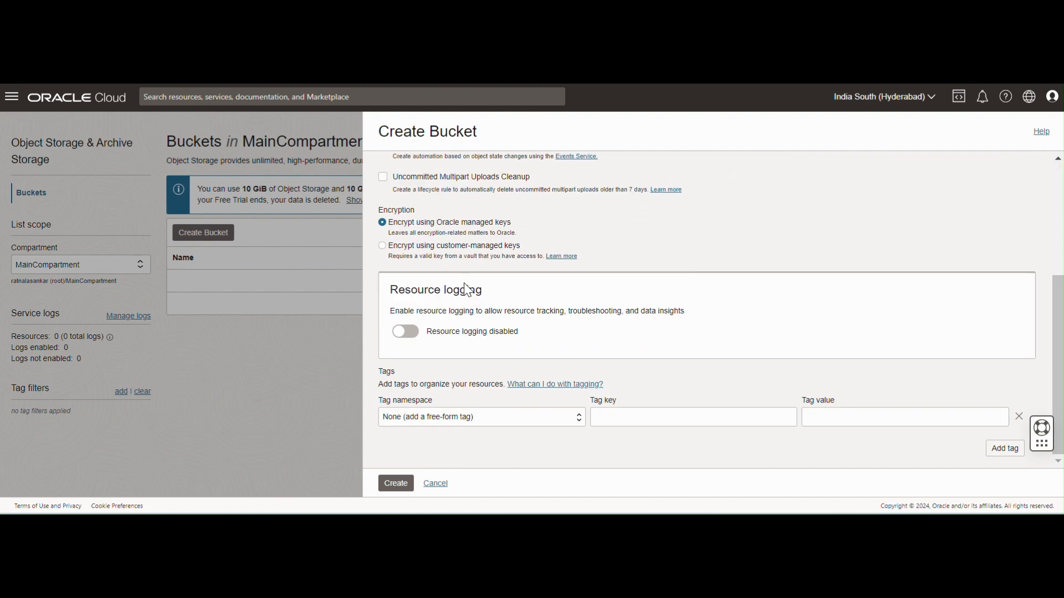
left_click(395, 486)
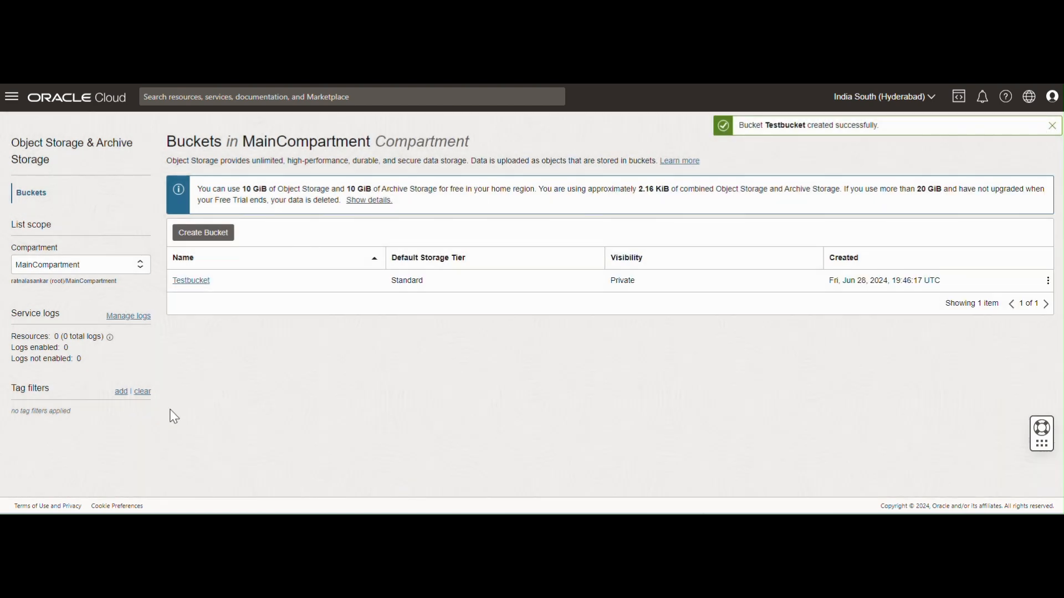
Step: Open Testbucket's details and examine its general information and visibility options without changing them
left_click(183, 286)
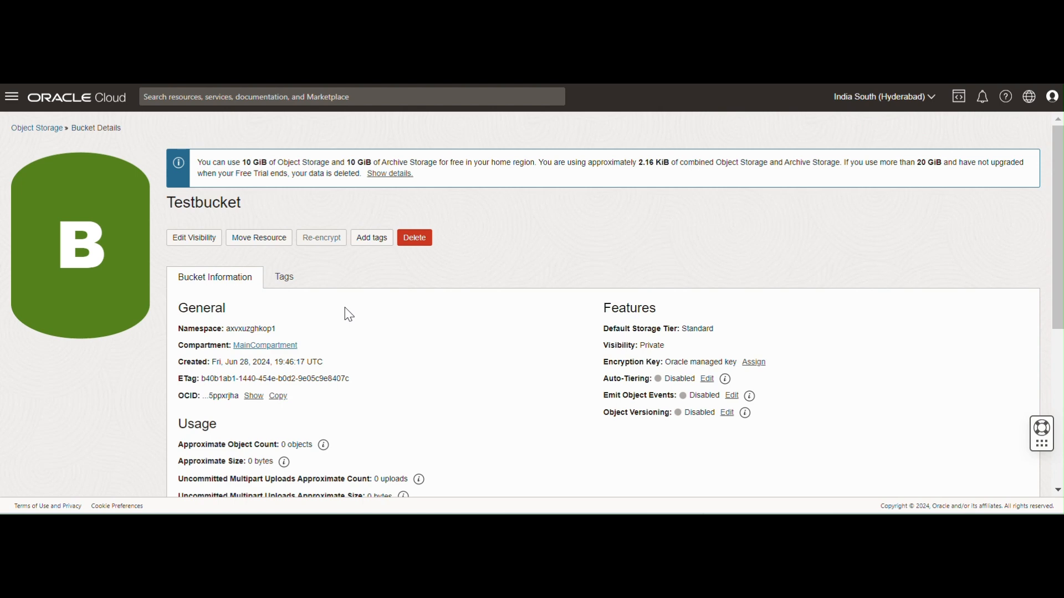
scroll(349, 314, "down", 2)
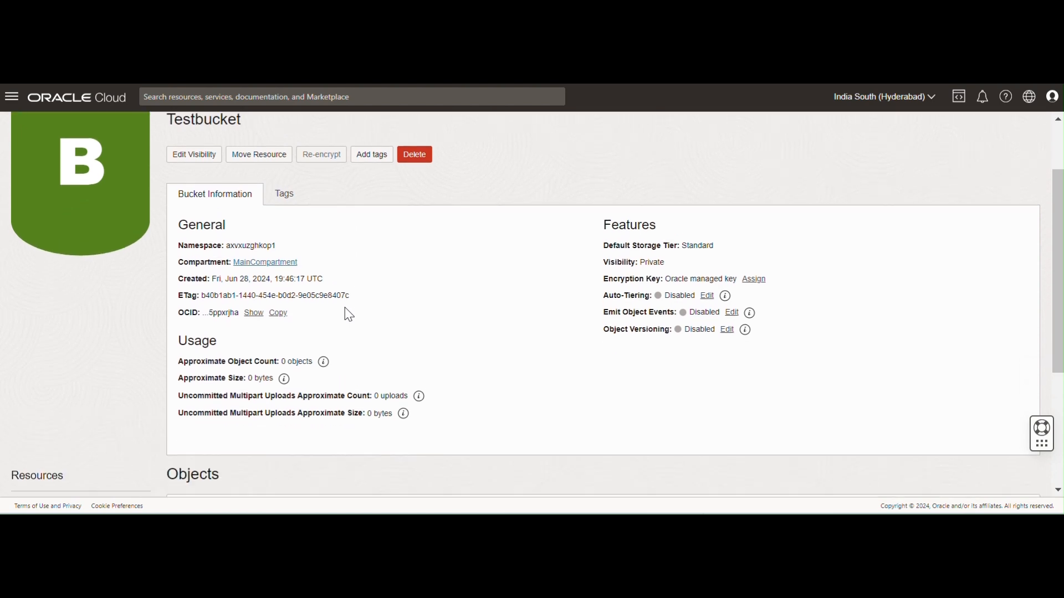
scroll(349, 314, "up", 2)
left_click(195, 238)
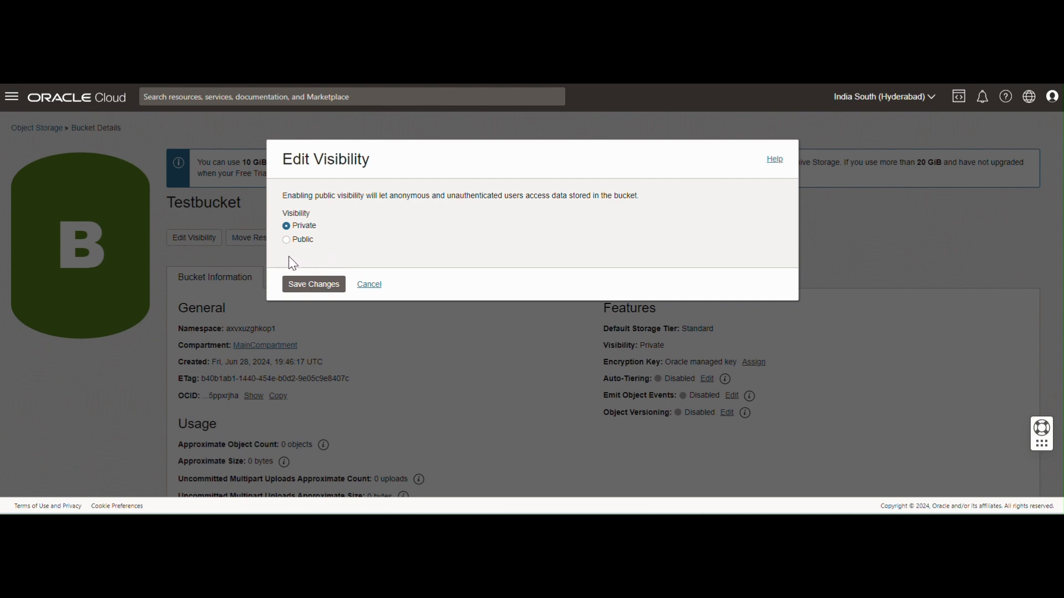
left_click(373, 286)
Step: Upload financial-year-provisional.csv to Testbucket with the object name prefix testFile and the Standard storage tier
scroll(420, 308, "down", 5)
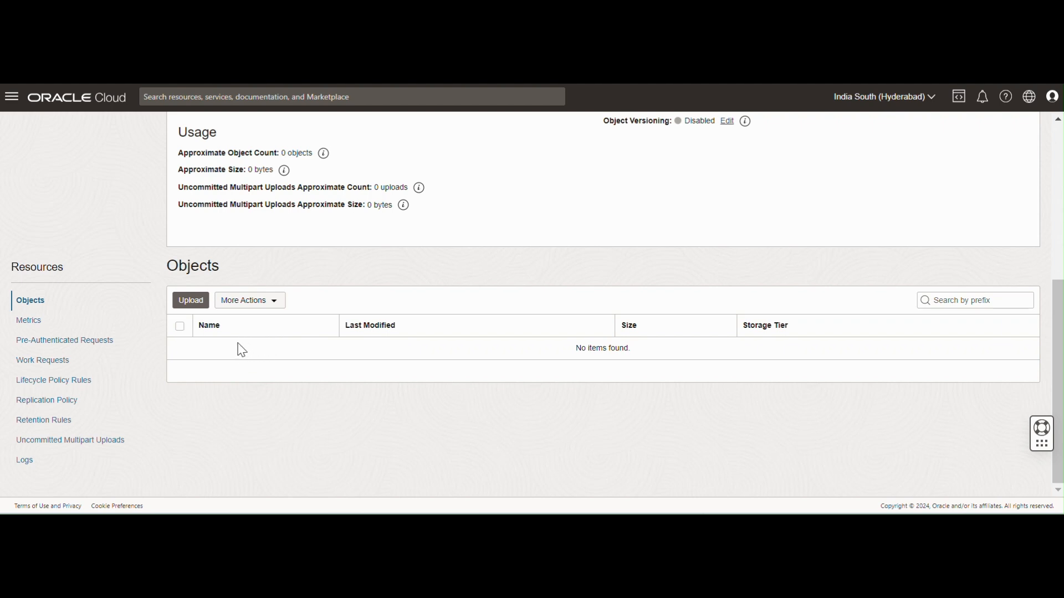
left_click(197, 304)
left_click(406, 184)
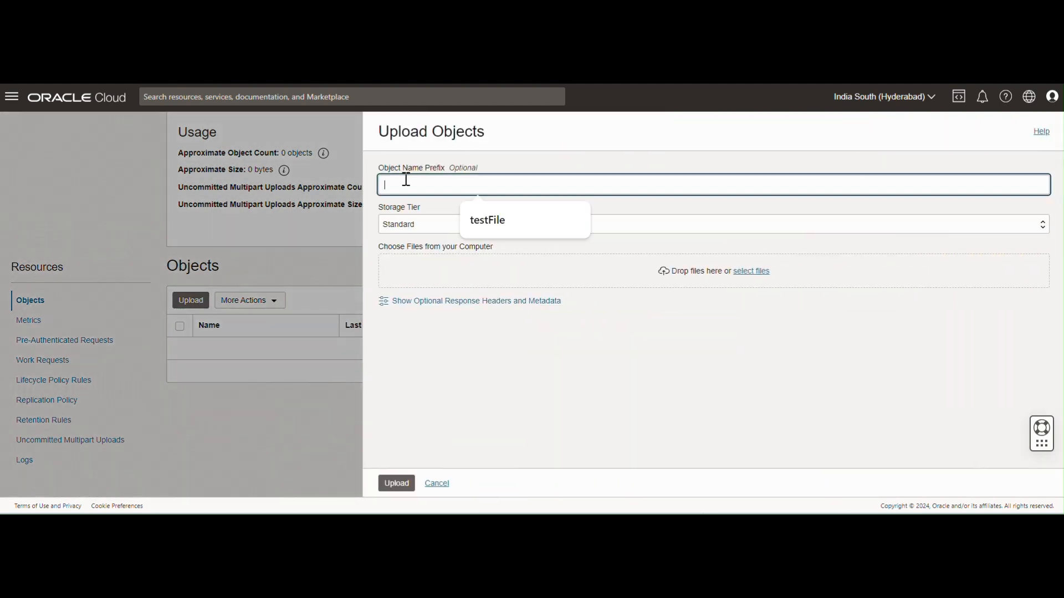
left_click(490, 222)
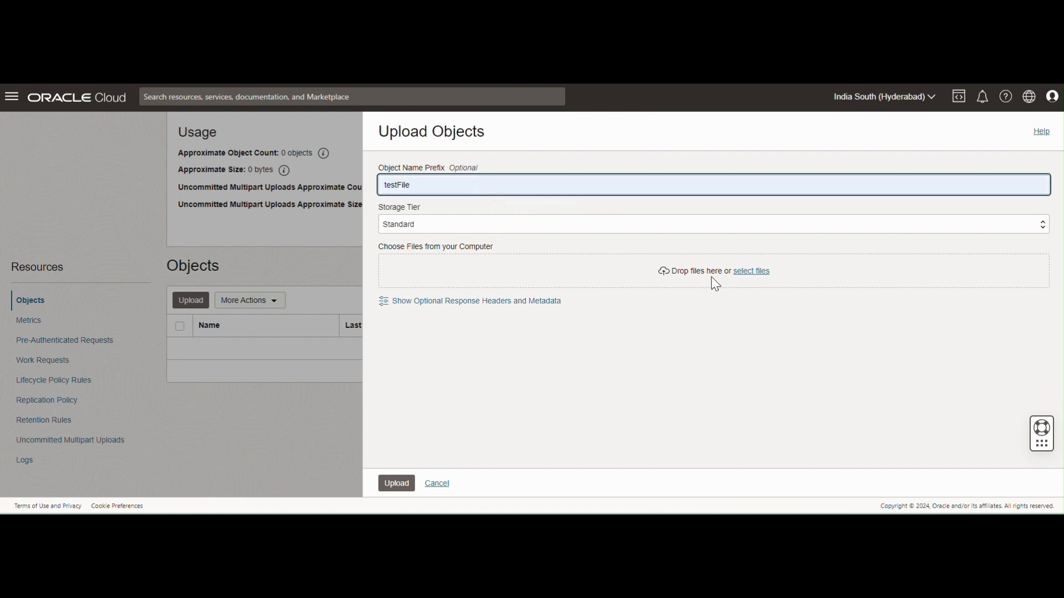
left_click(765, 275)
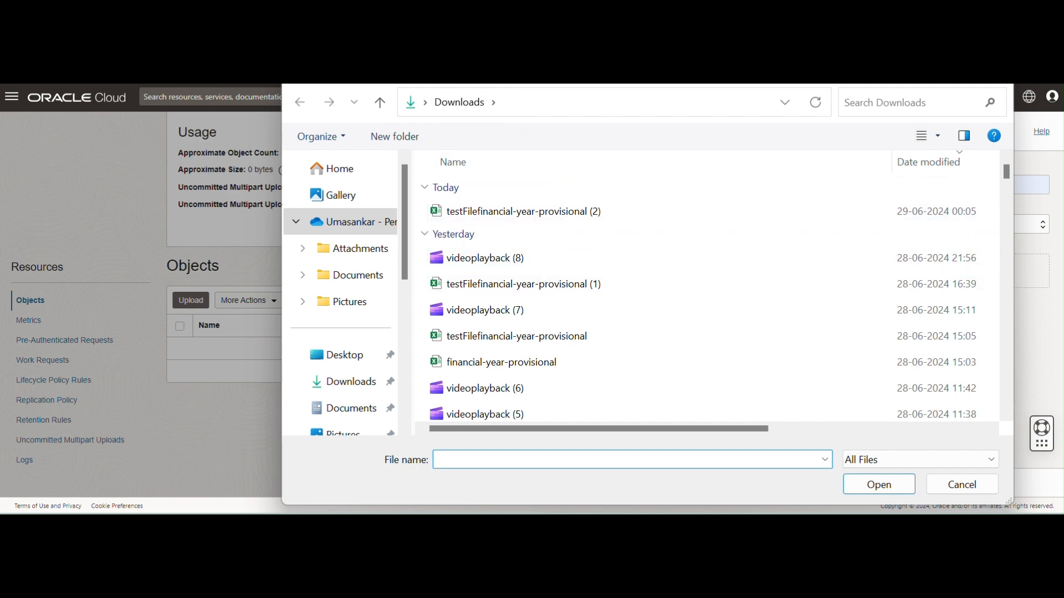
double_click(516, 362)
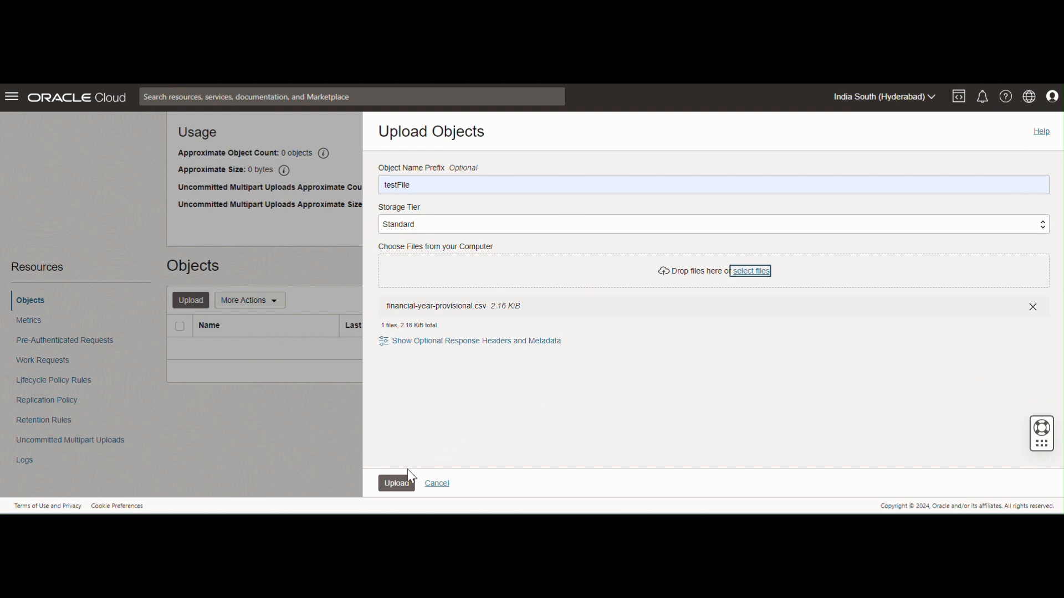
left_click(398, 486)
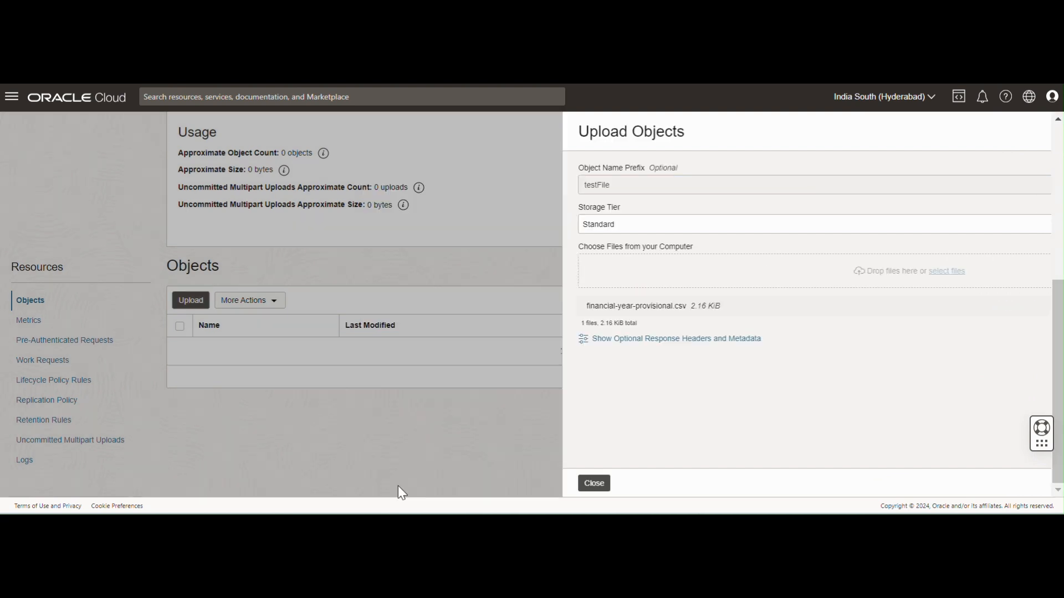
left_click(398, 487)
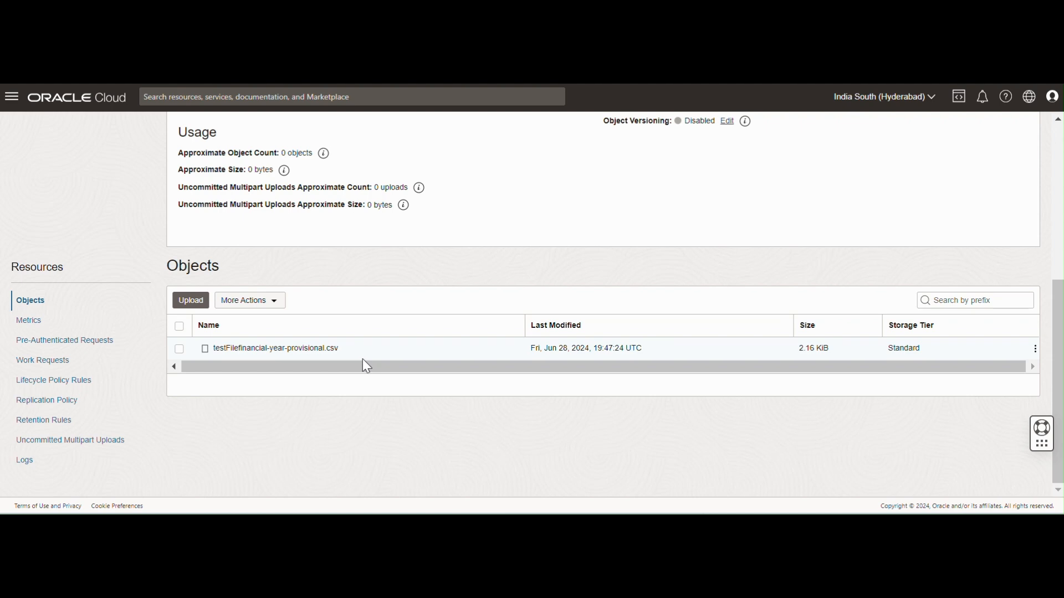
Step: Set Testbucket's visibility to Public with users allowed to list its objects, and save the change
scroll(428, 365, "up", 2)
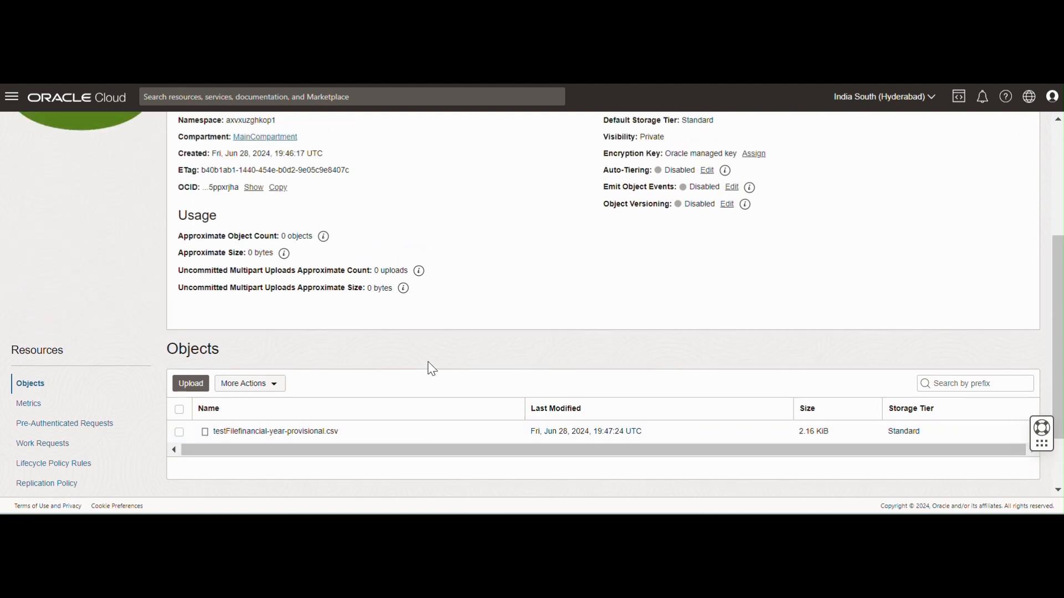
scroll(434, 366, "up", 5)
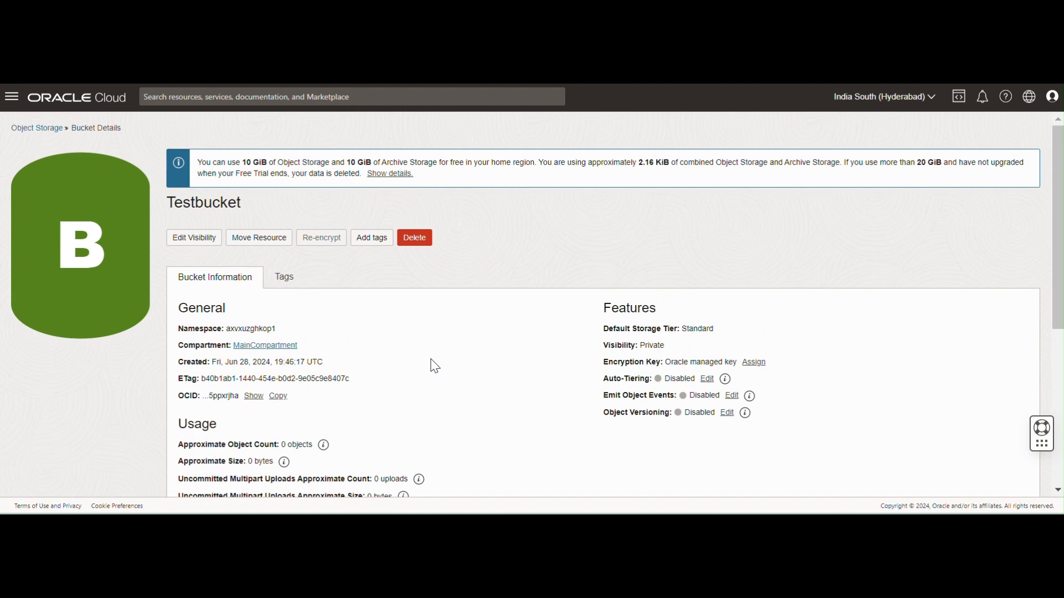
left_click(195, 238)
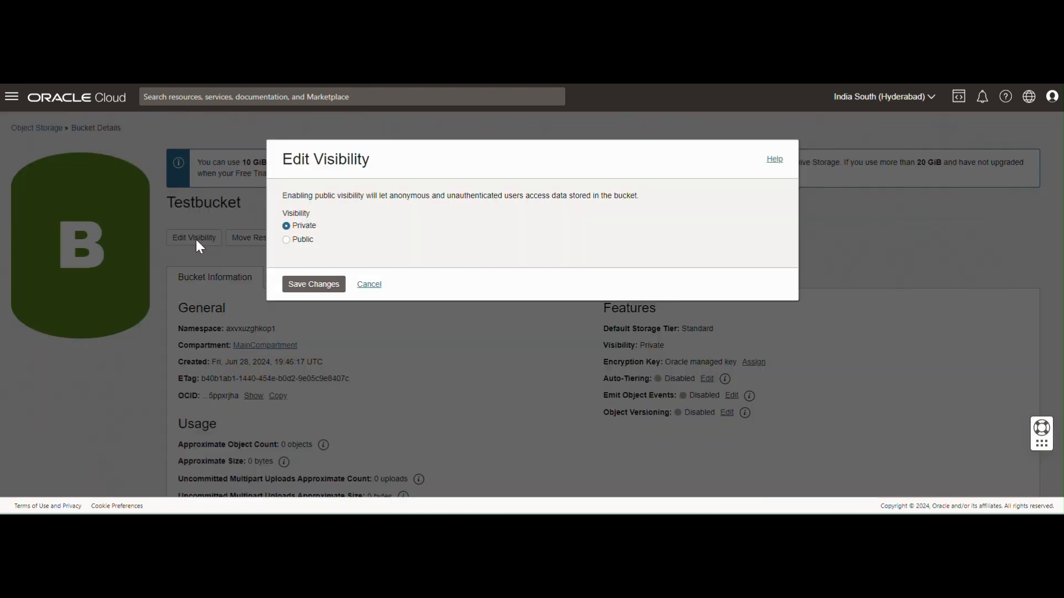
left_click(286, 240)
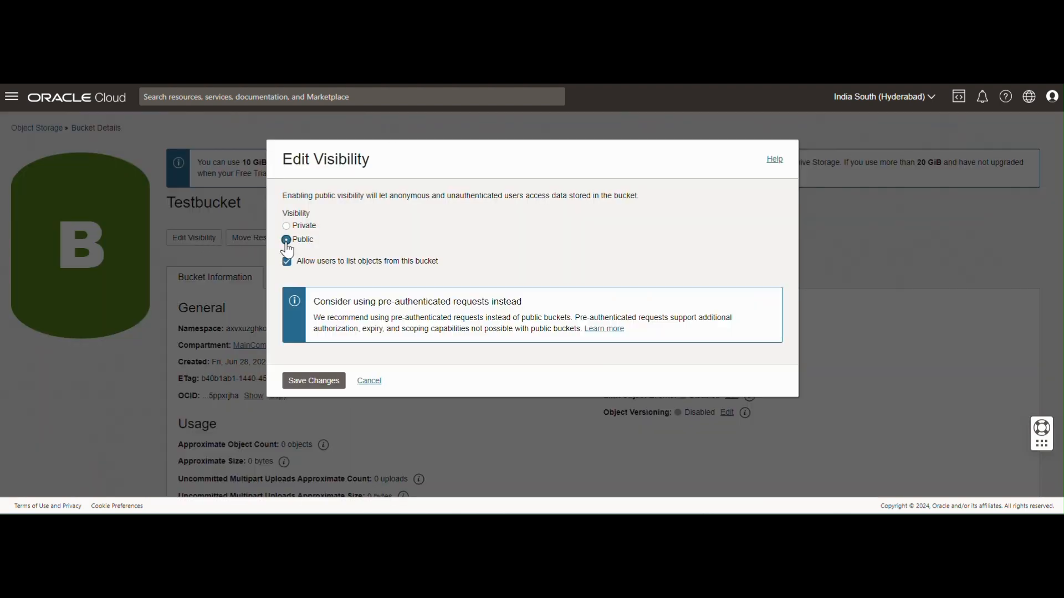
left_click(328, 384)
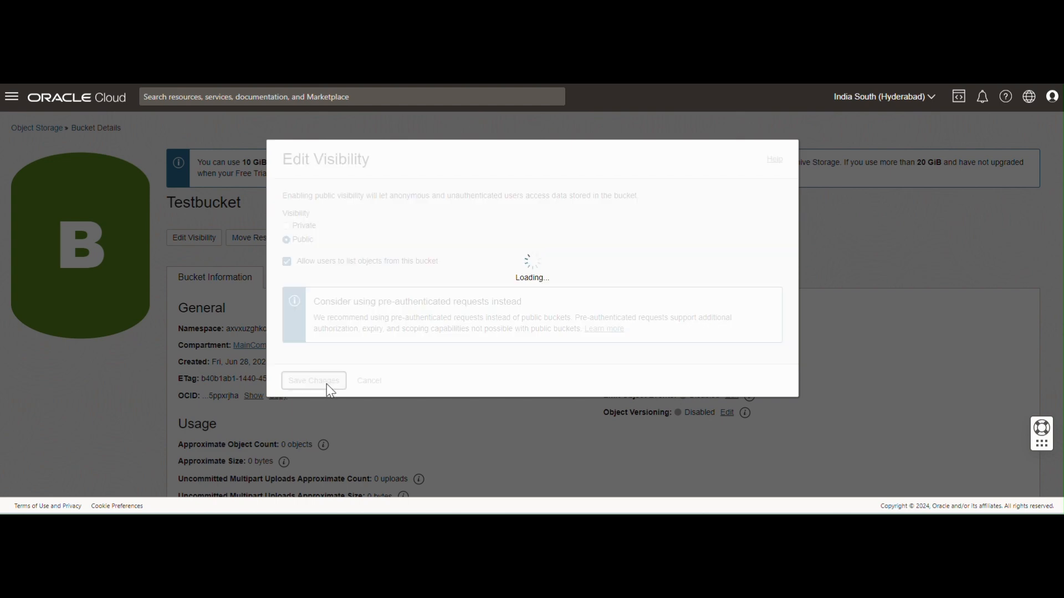
Step: Display the object details of testFilefinancial-year-provisional.csv in Testbucket
scroll(681, 390, "down", 5)
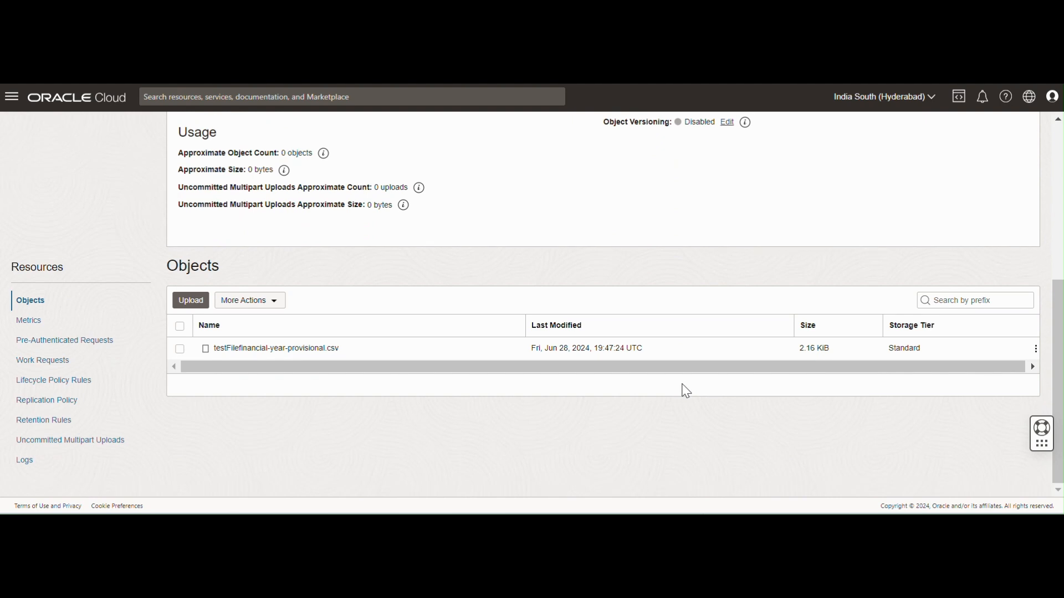
left_click(1035, 351)
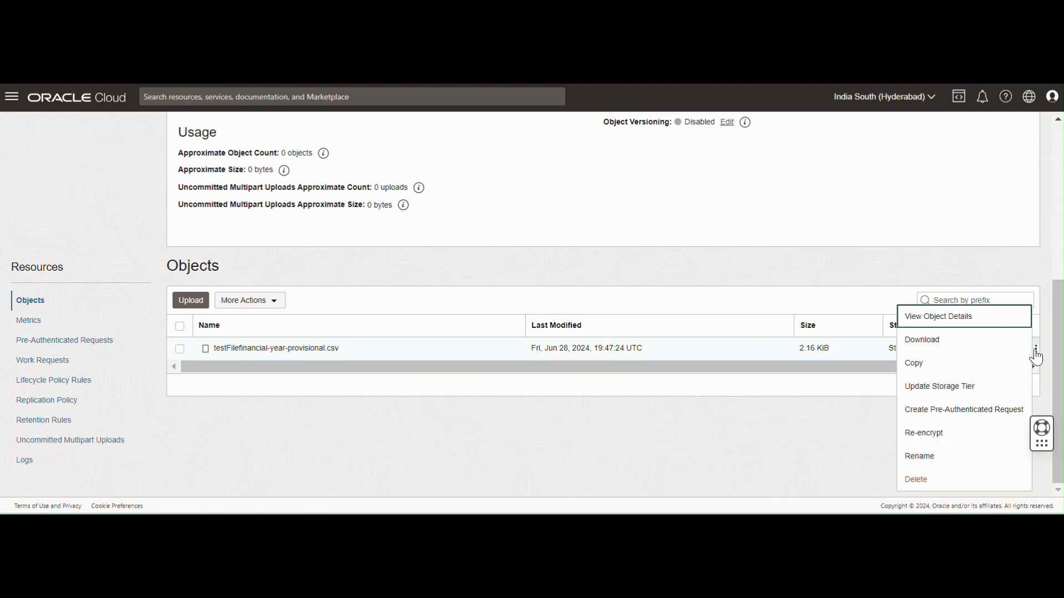
left_click(960, 327)
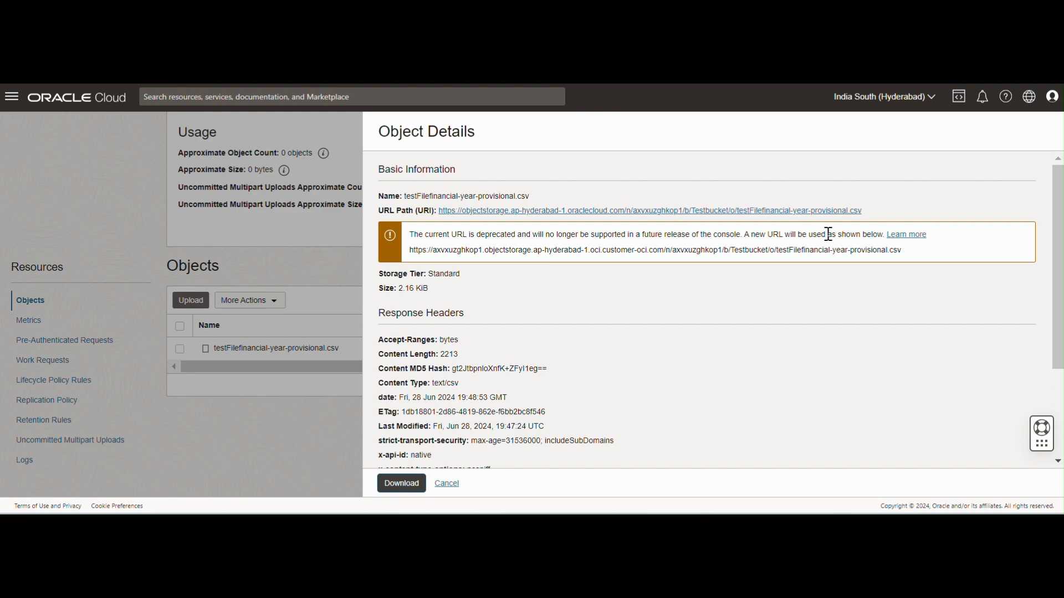
Step: Access the CSV object's URL path in a new browser tab and check the recent downloads for the file
left_click_drag(864, 211, 434, 215)
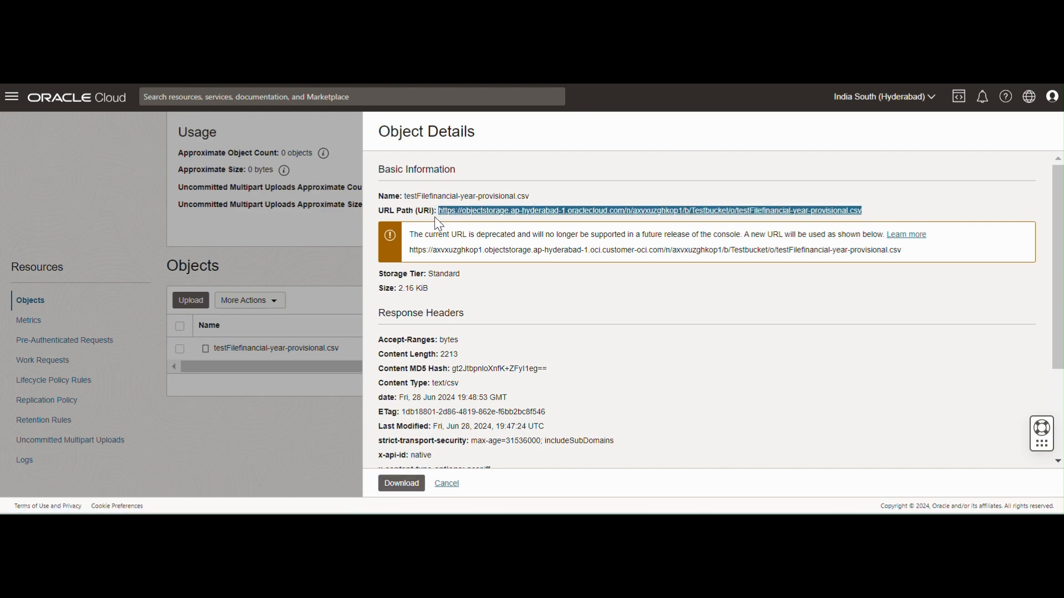
right_click(395, 12)
left_click(443, 28)
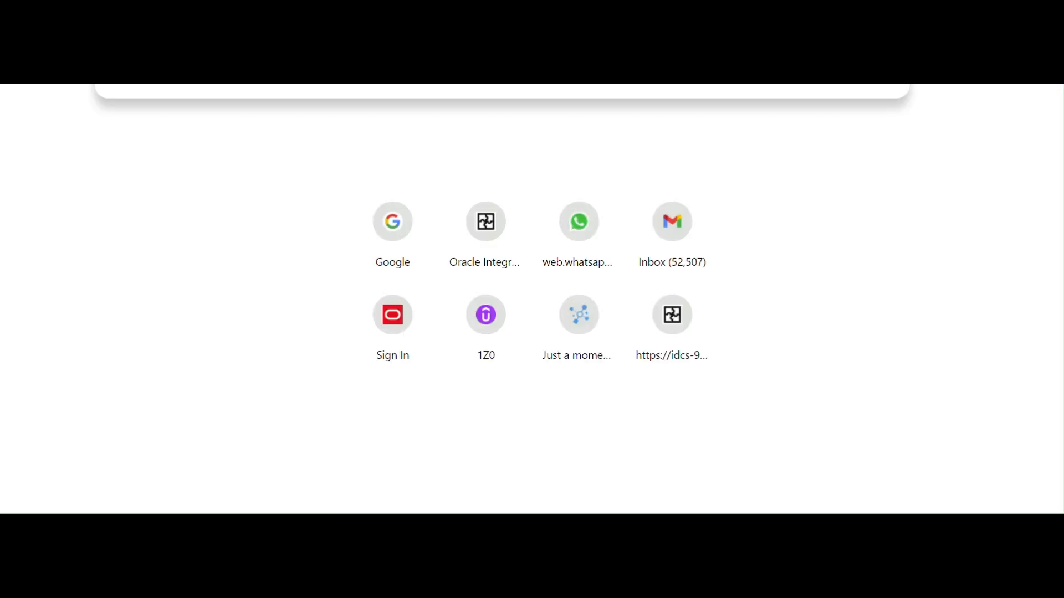
left_click(939, 27)
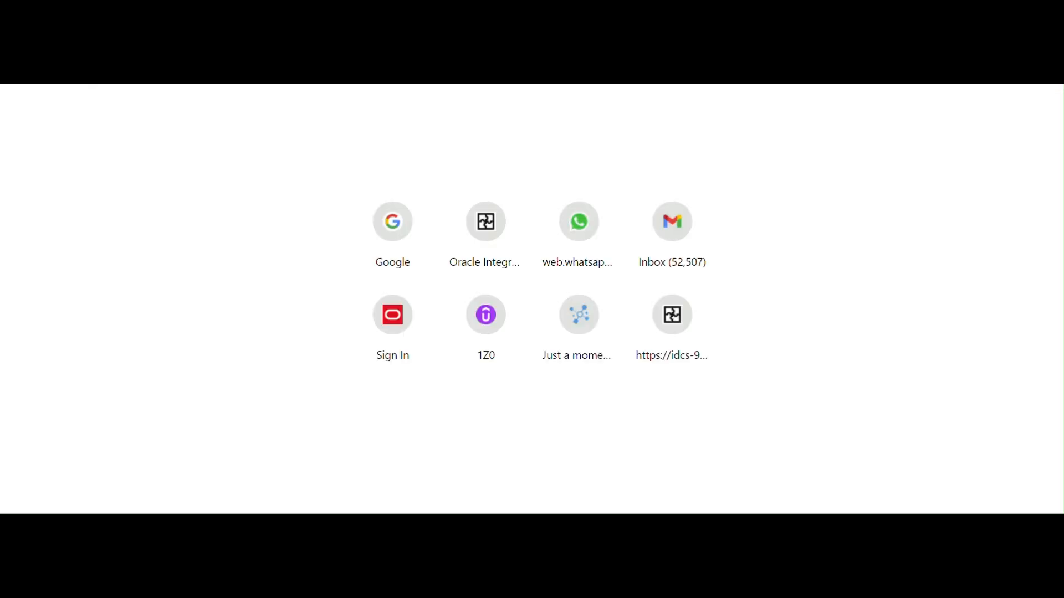
left_click(784, 93)
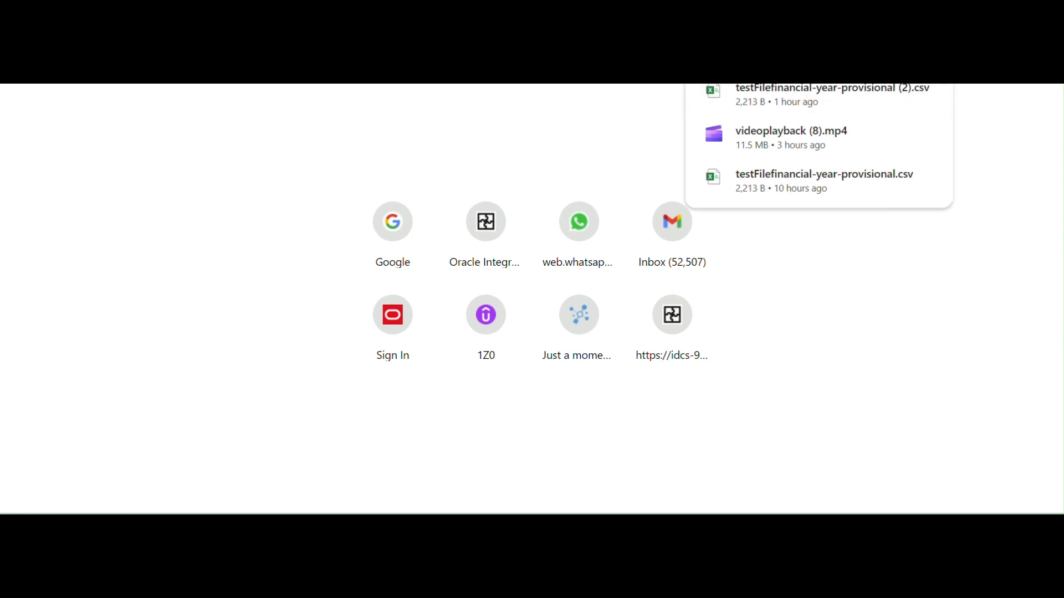
Step: Check the recent downloads for the CSV file, return to Oracle Cloud and close the object details
left_click(938, 27)
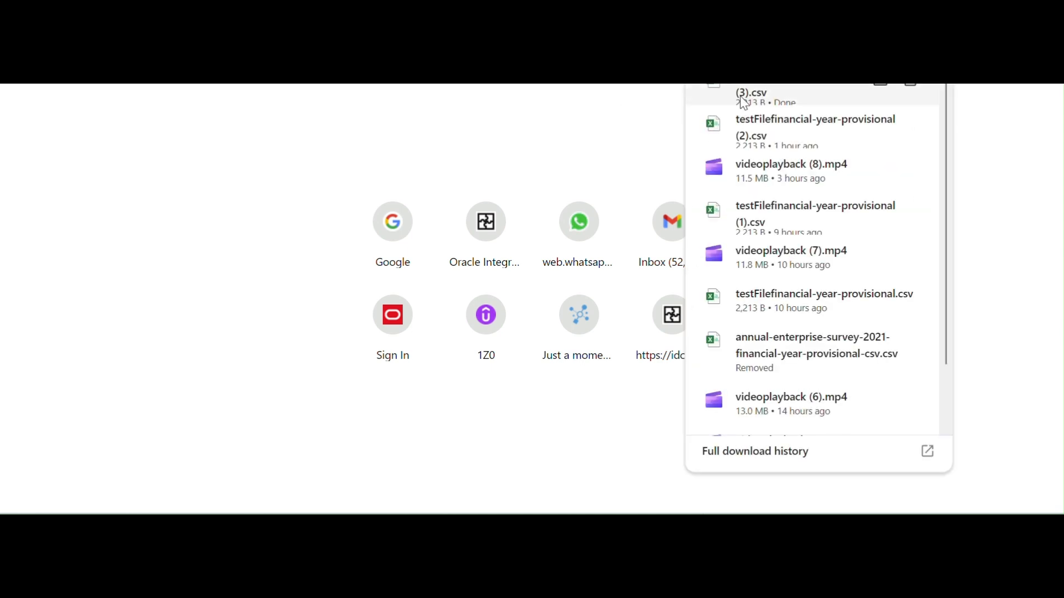
left_click(560, 113)
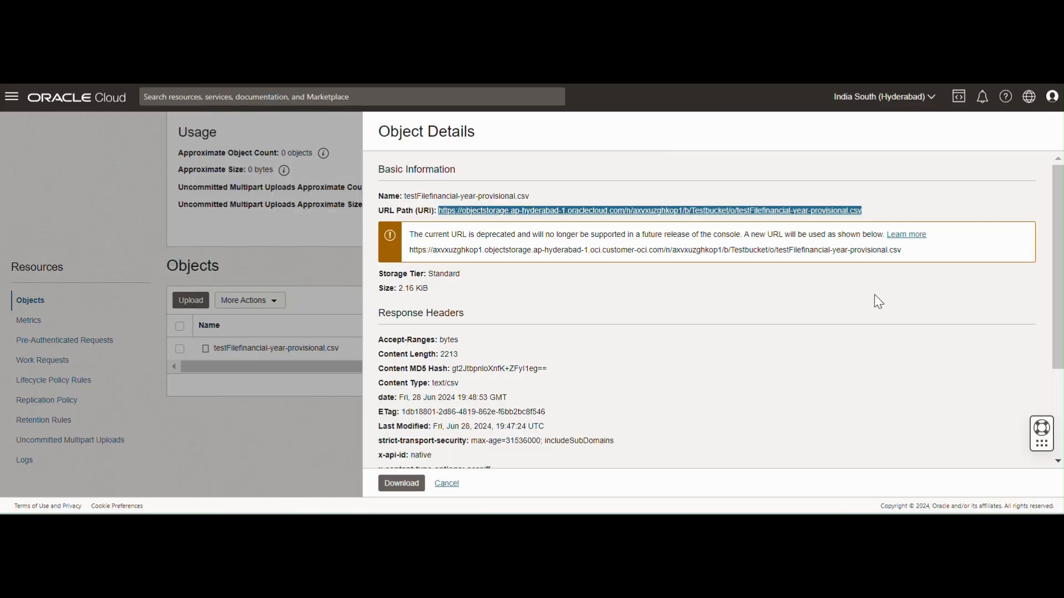
left_click(449, 488)
Step: Review Testbucket's information and the actions available for its CSV object
scroll(383, 466, "up", 5)
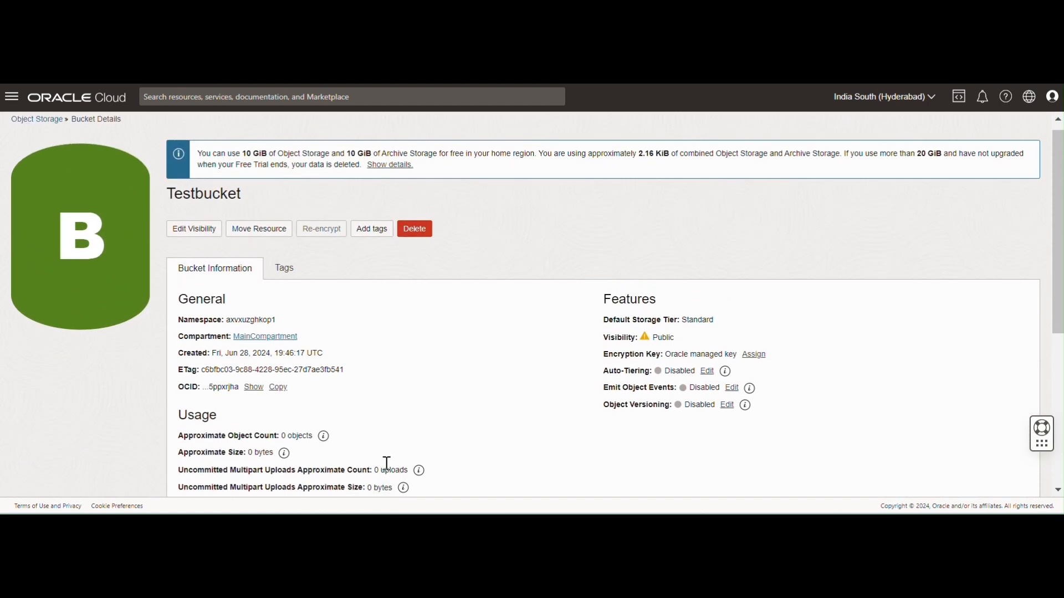
scroll(384, 456, "down", 5)
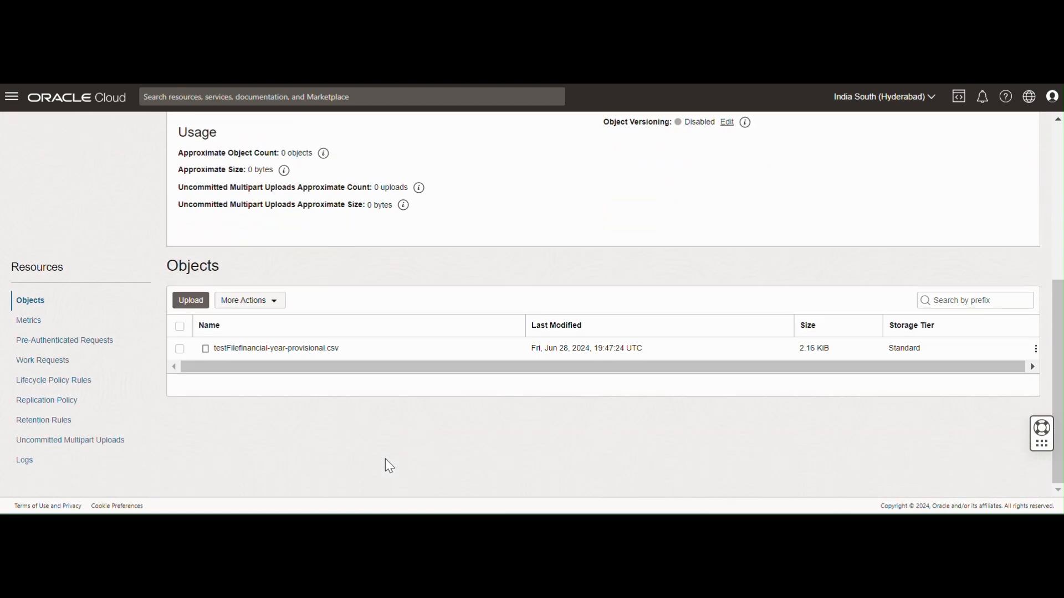
scroll(312, 383, "up", 3)
scroll(313, 388, "down", 3)
left_click(1036, 348)
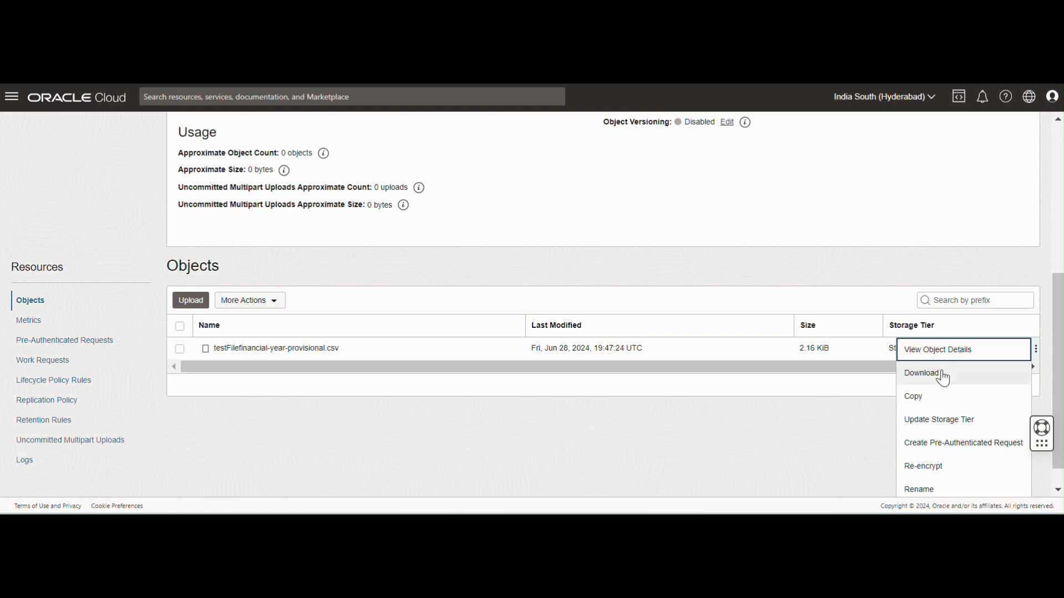
scroll(931, 398, "down", 1)
left_click(677, 280)
Step: Set Testbucket's visibility to Private and save the change
scroll(677, 280, "up", 5)
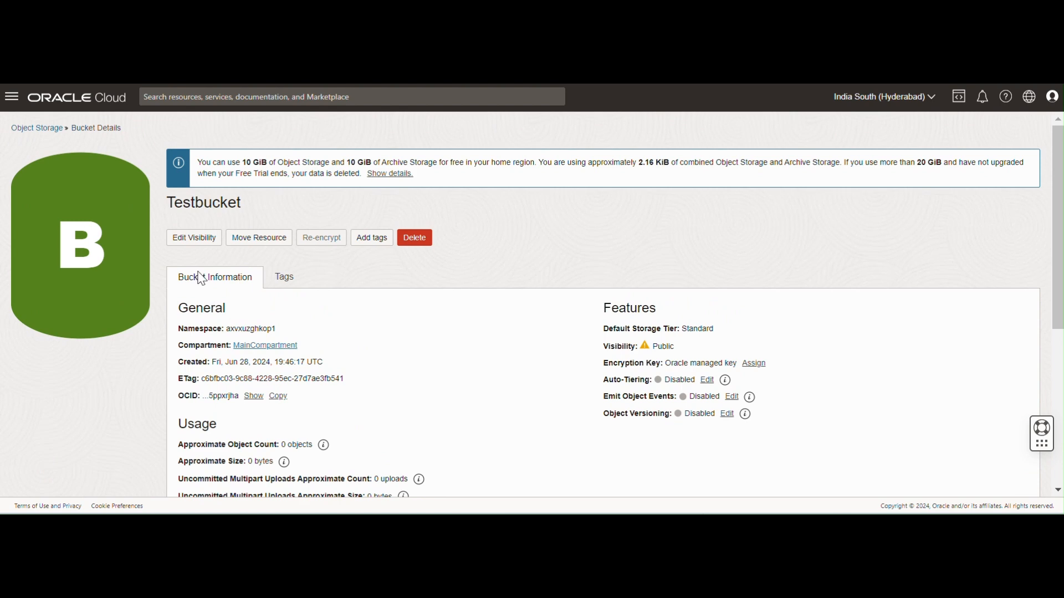
left_click(193, 238)
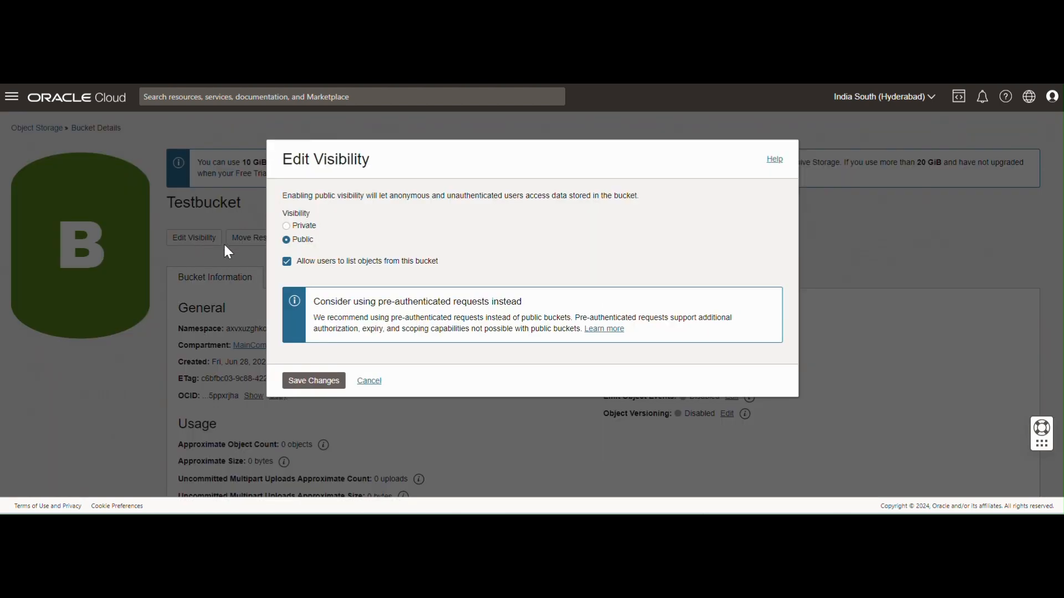
left_click(286, 226)
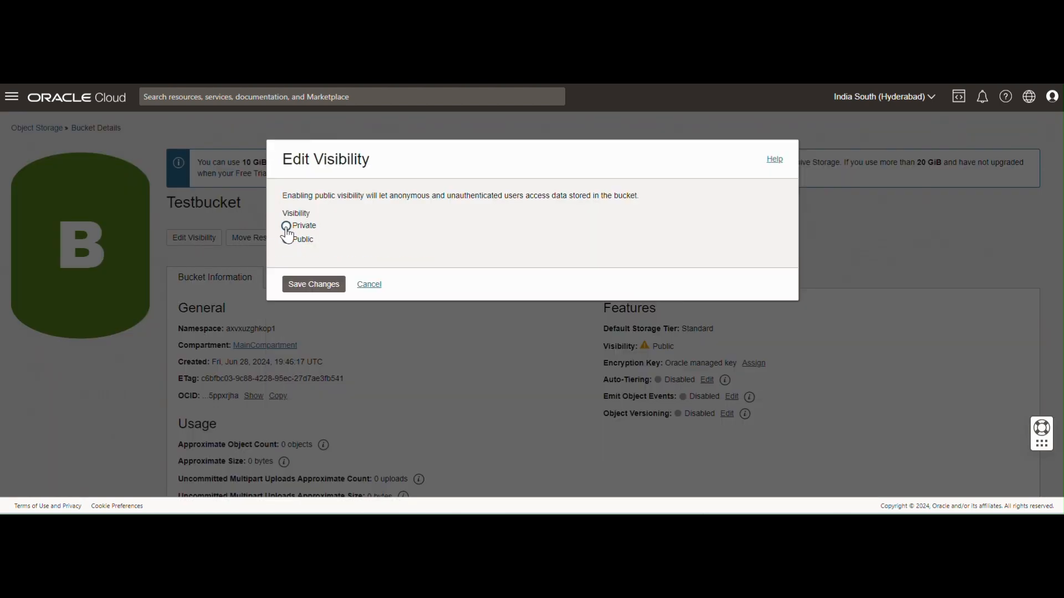
left_click(314, 285)
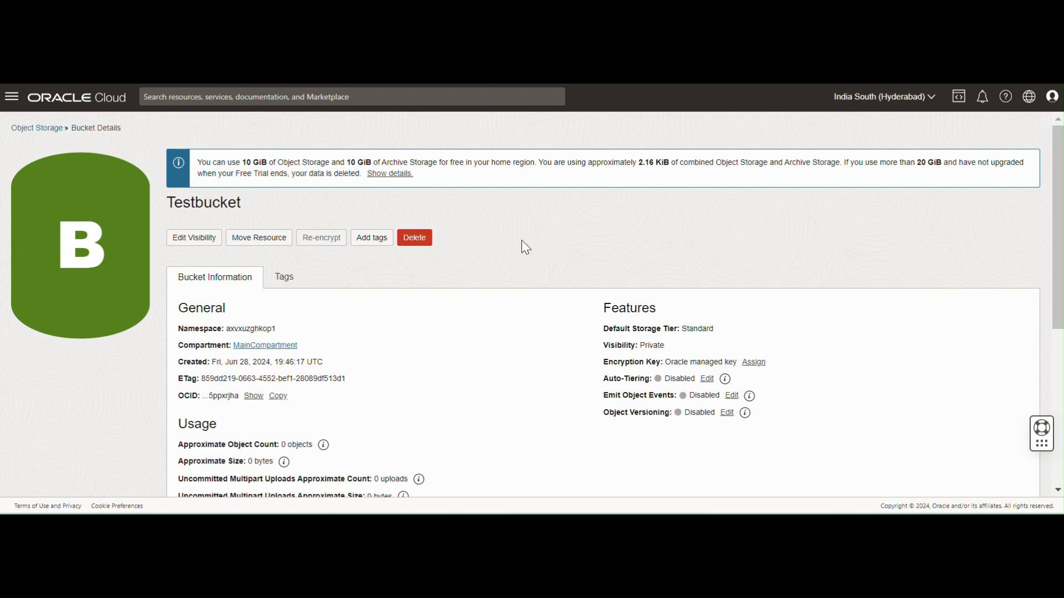
Step: Create a pre-authenticated request for the object testFilefinancial-year-provisional.csv that permits object reads and expires Jul 5, 2024 19:50 UTC
scroll(521, 357, "down", 5)
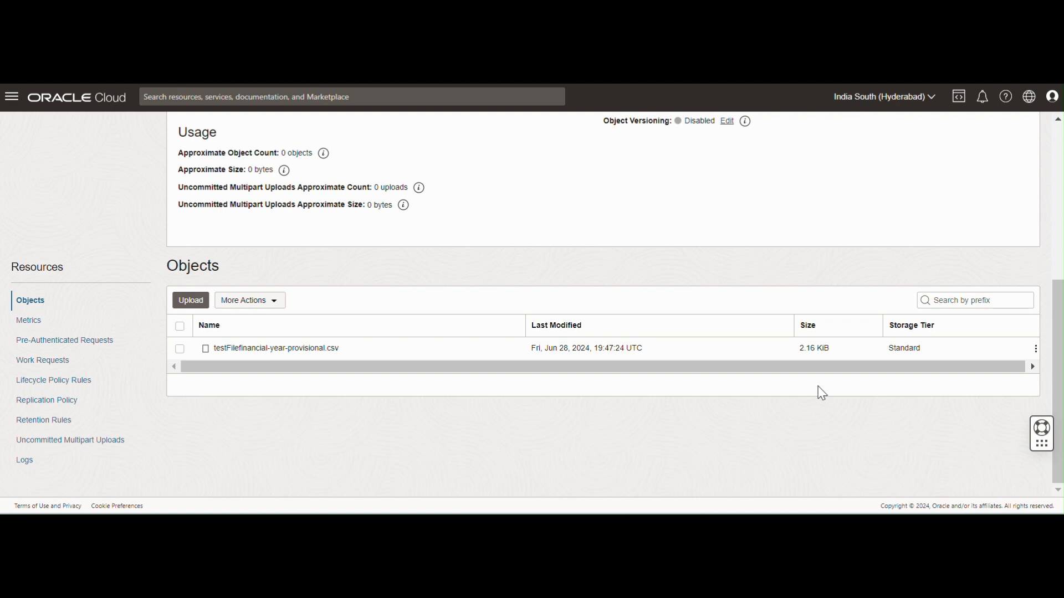
left_click(1036, 349)
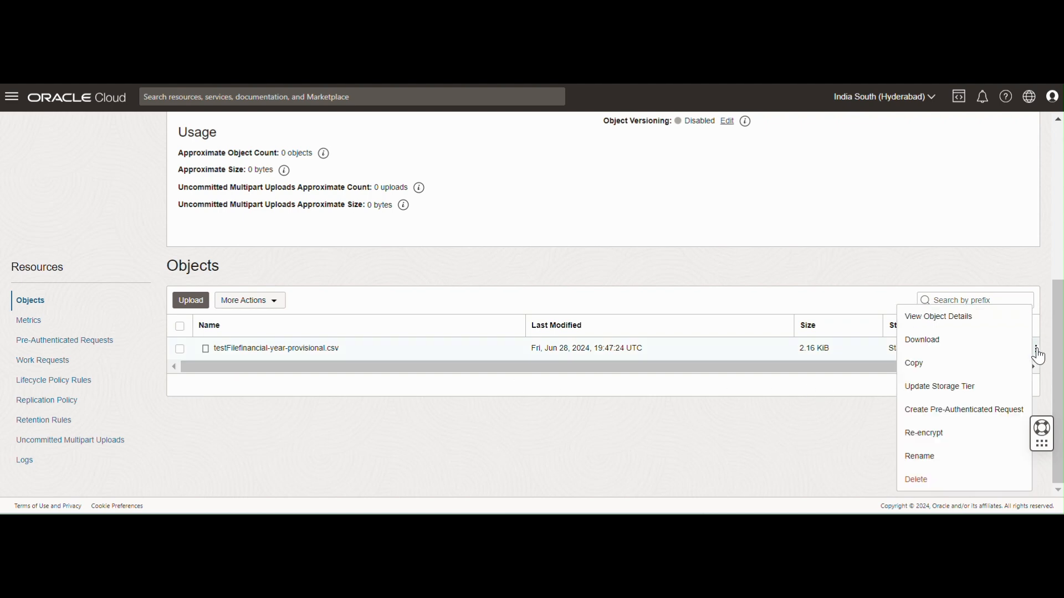
left_click(938, 414)
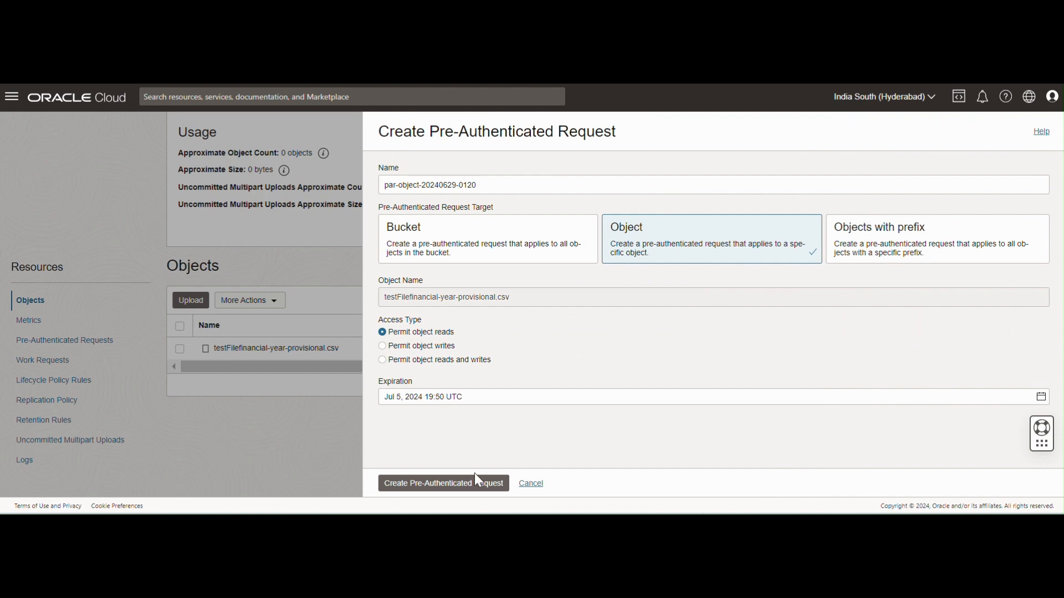
left_click(425, 484)
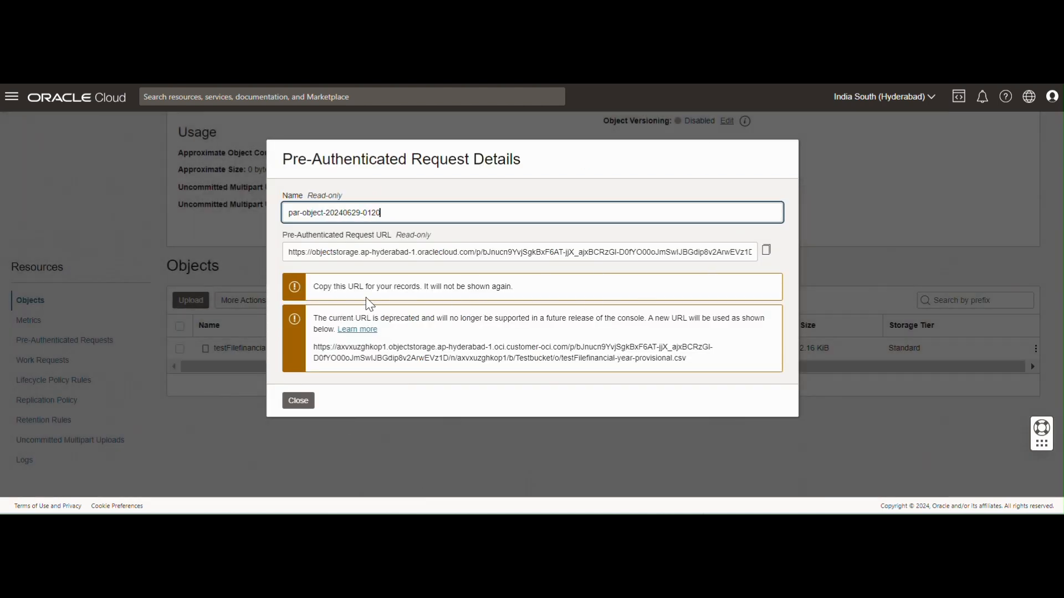
Step: Copy the pre-authenticated request URL and load it in a new browser tab to download the CSV file
left_click(769, 256)
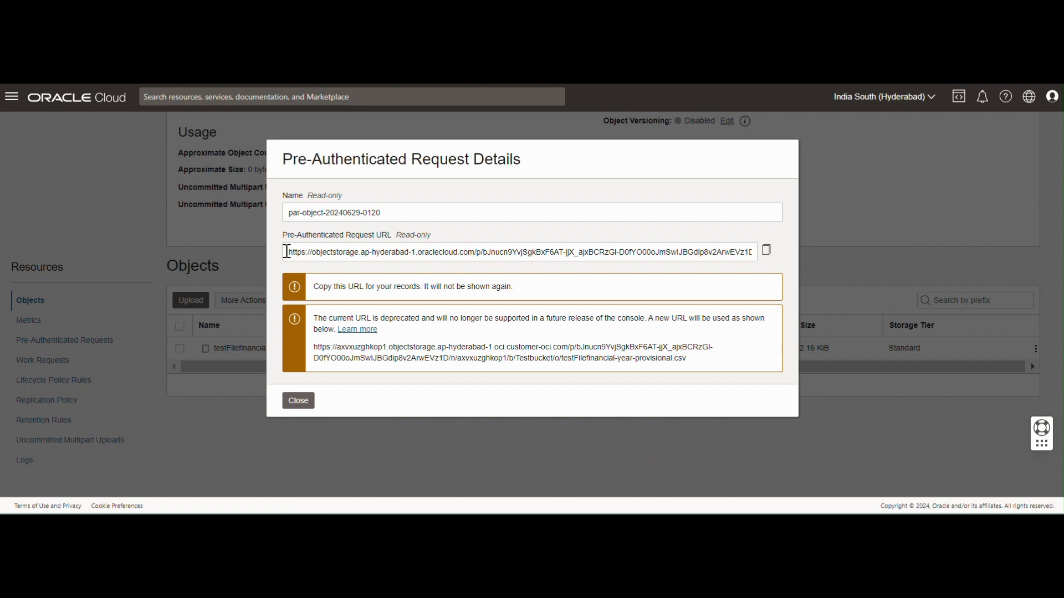
left_click_drag(290, 253, 798, 268)
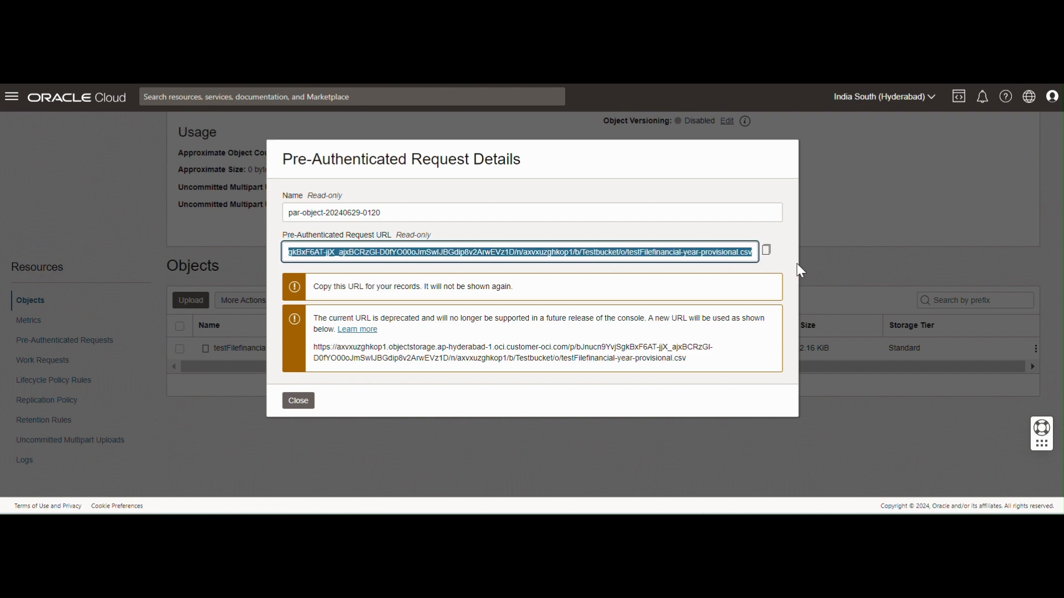
key("ctrl+t")
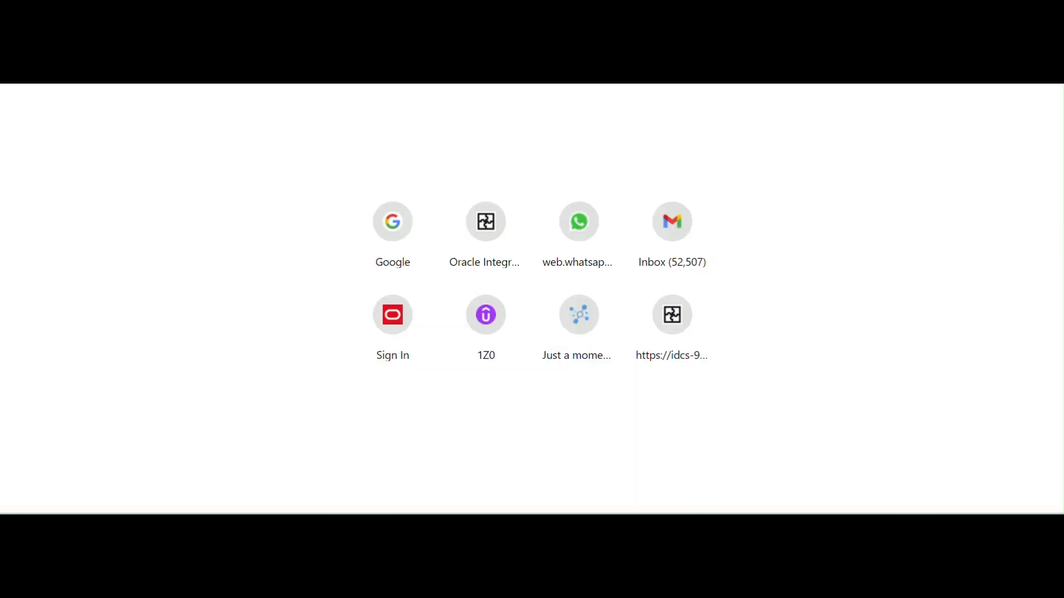
key("ctrl+v")
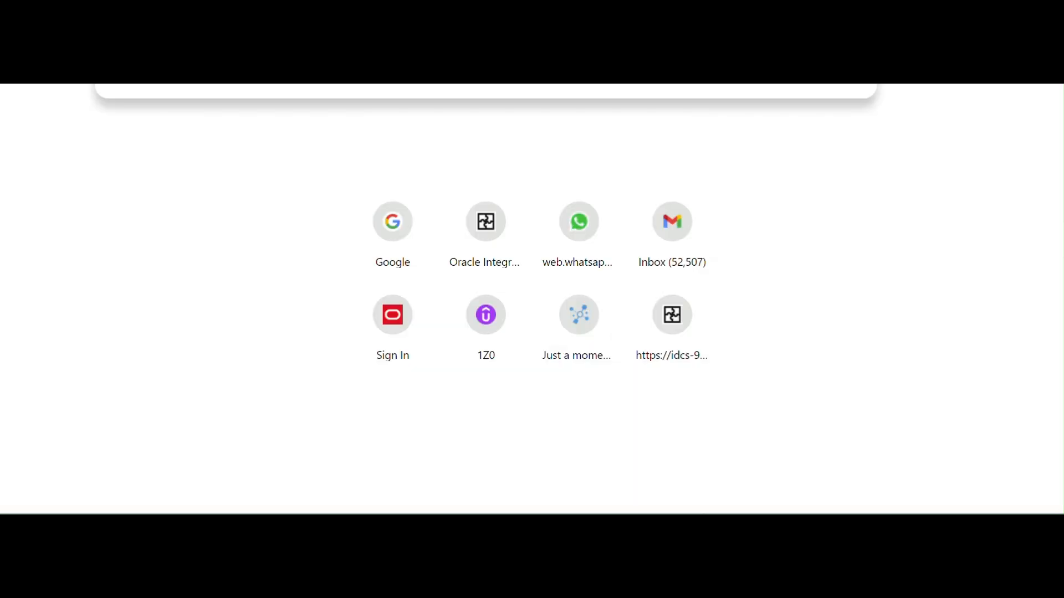
key("Return")
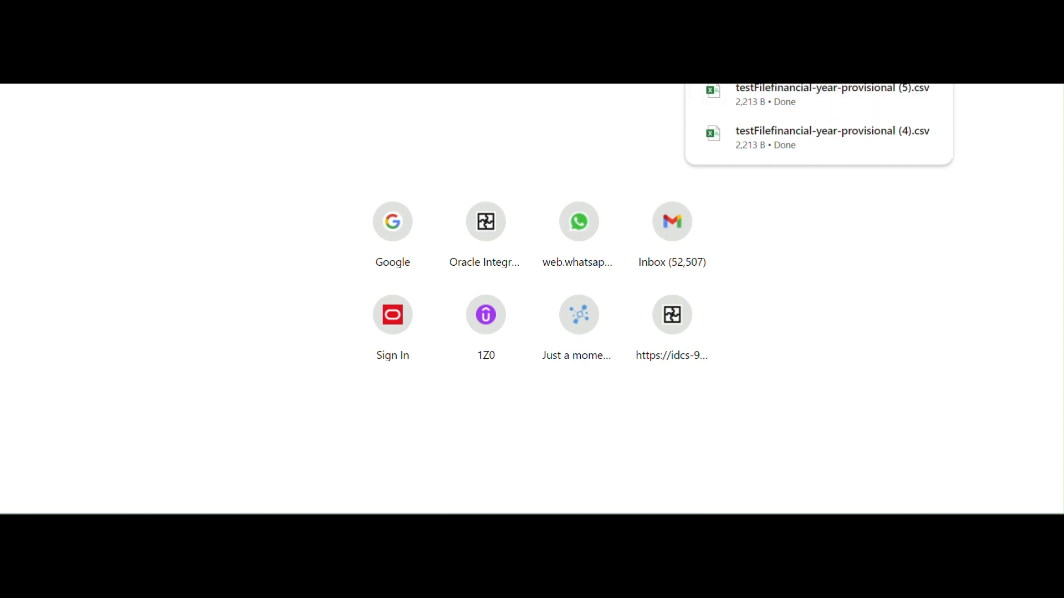
Step: Return to Testbucket in Oracle Cloud and review its visibility and bucket information
key("ctrl+Tab")
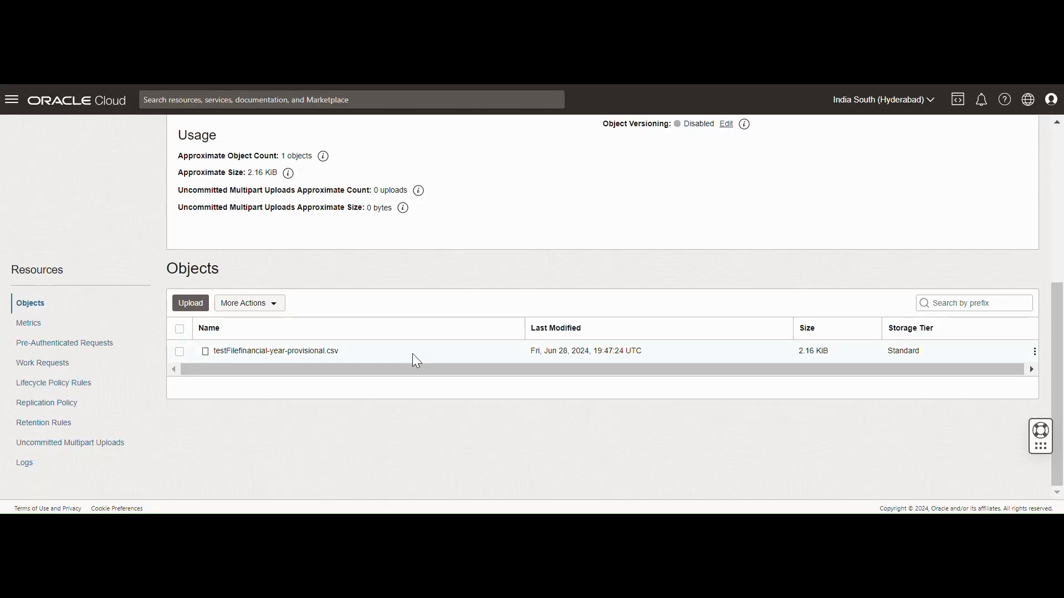
scroll(415, 354, "up", 3)
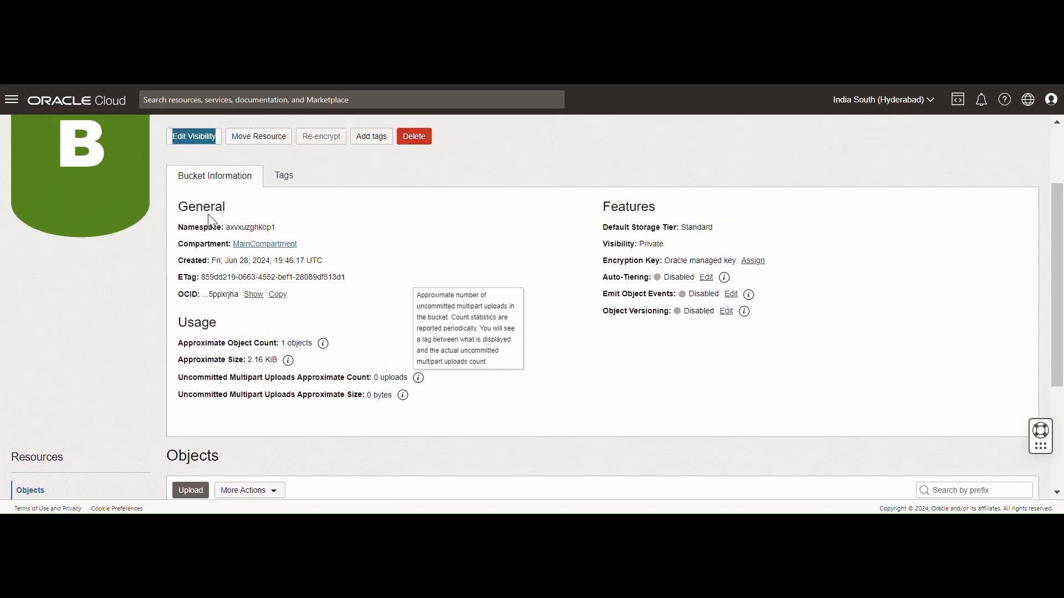
scroll(208, 214, "up", 3)
scroll(247, 220, "down", 5)
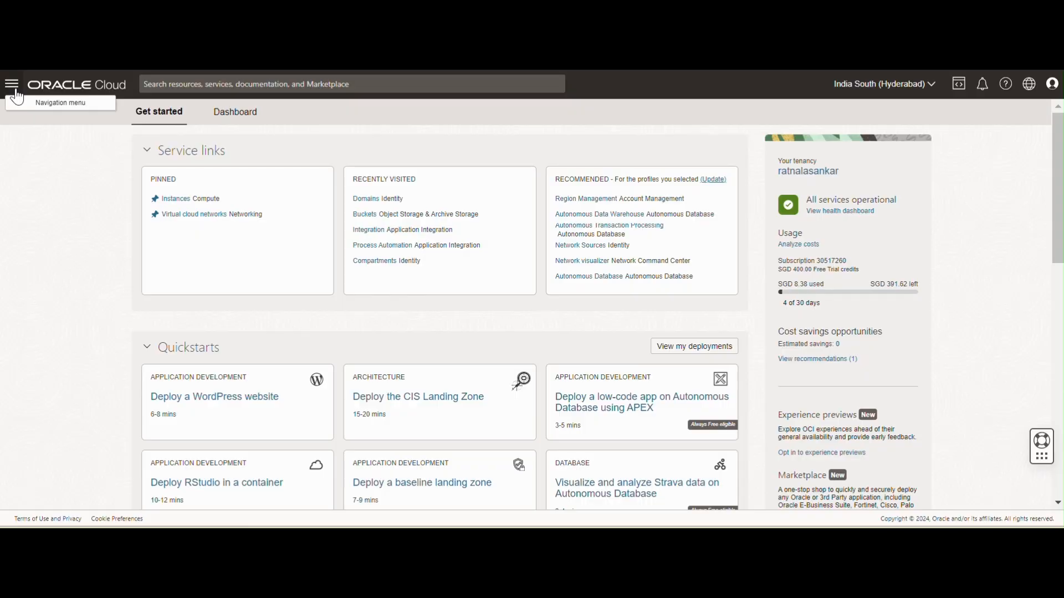
Step: Open the Oracle Cloud Services list of the Default identity domain under Identity & Security
left_click(12, 87)
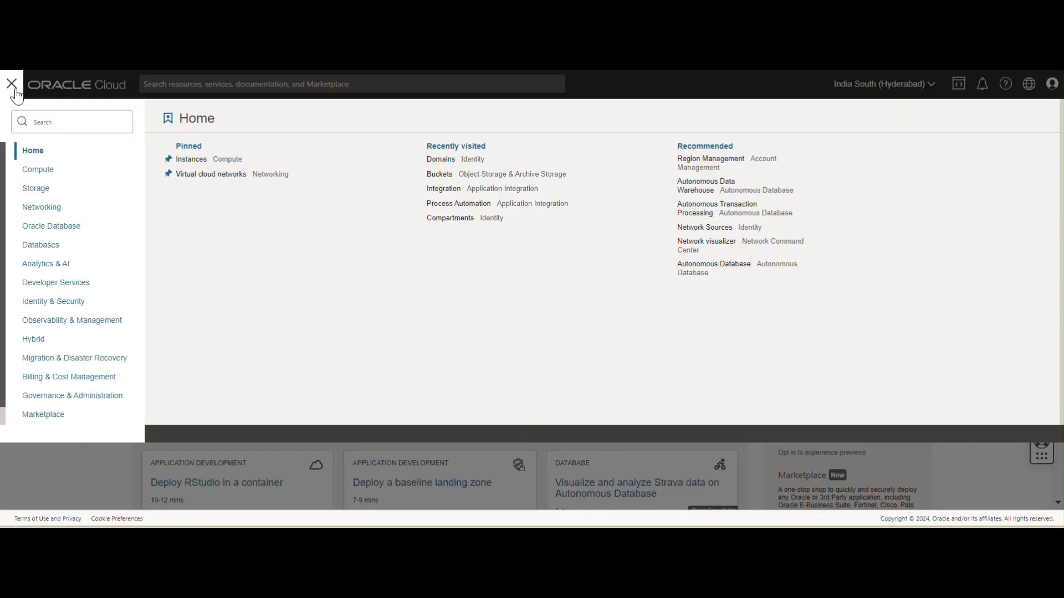
left_click(68, 305)
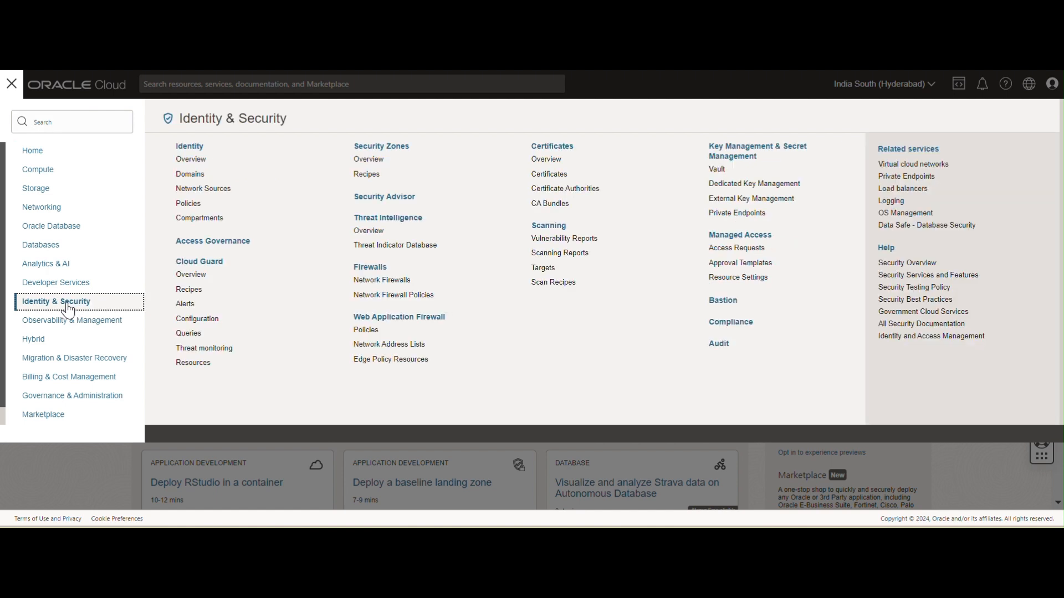
left_click(181, 174)
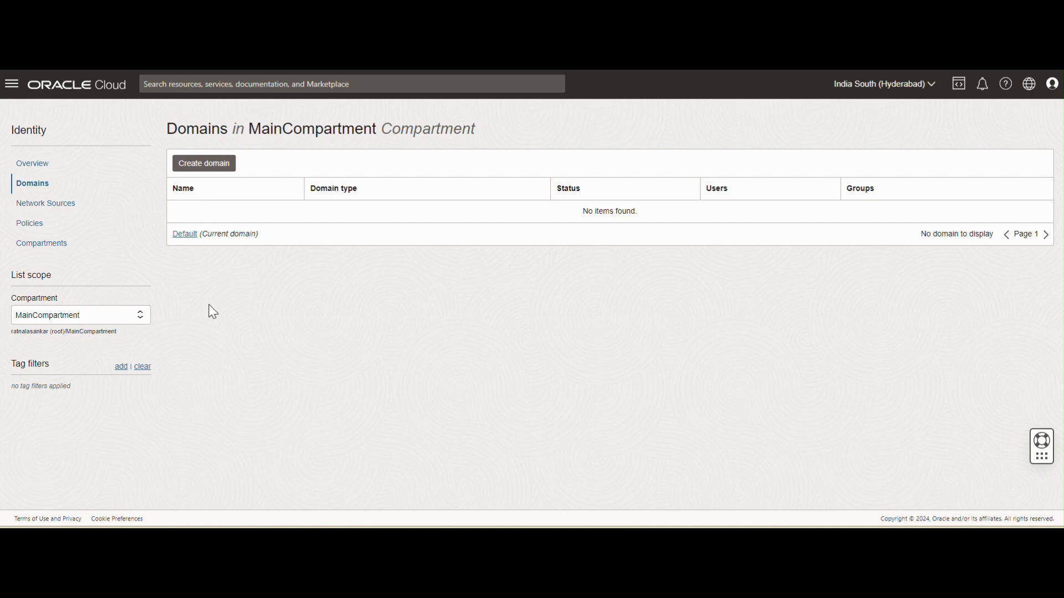
left_click(185, 235)
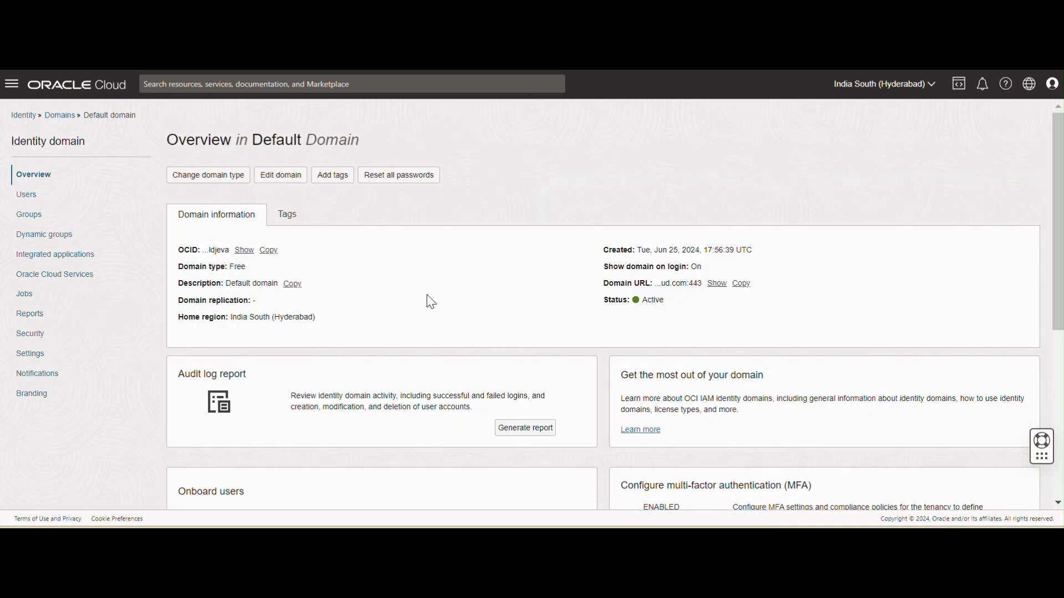
left_click(63, 281)
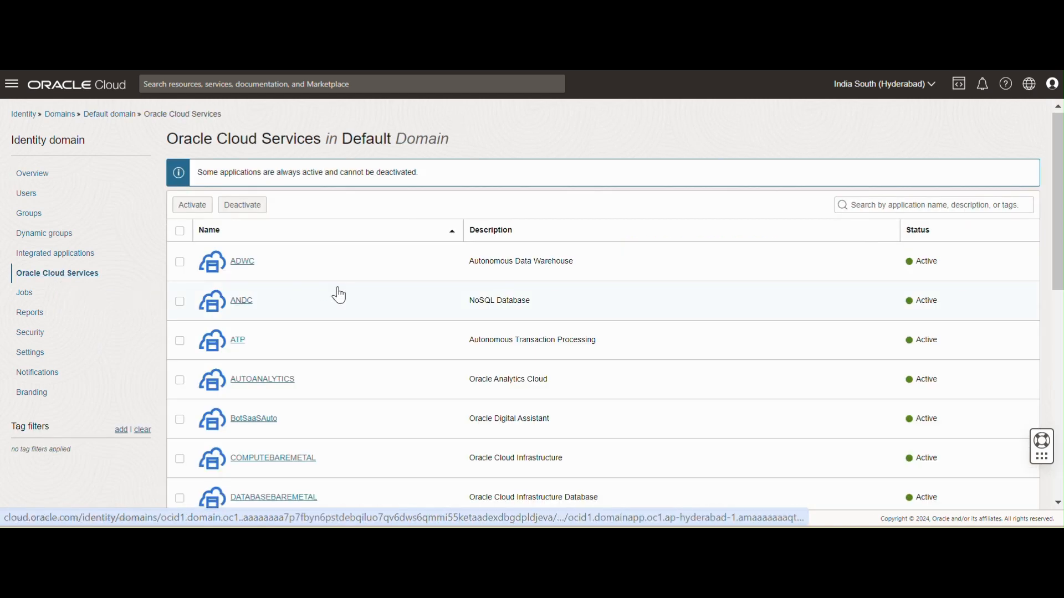
Step: Find the dev1 Integration Cloud Service application in the services list and open its details
scroll(338, 295, "down", 5)
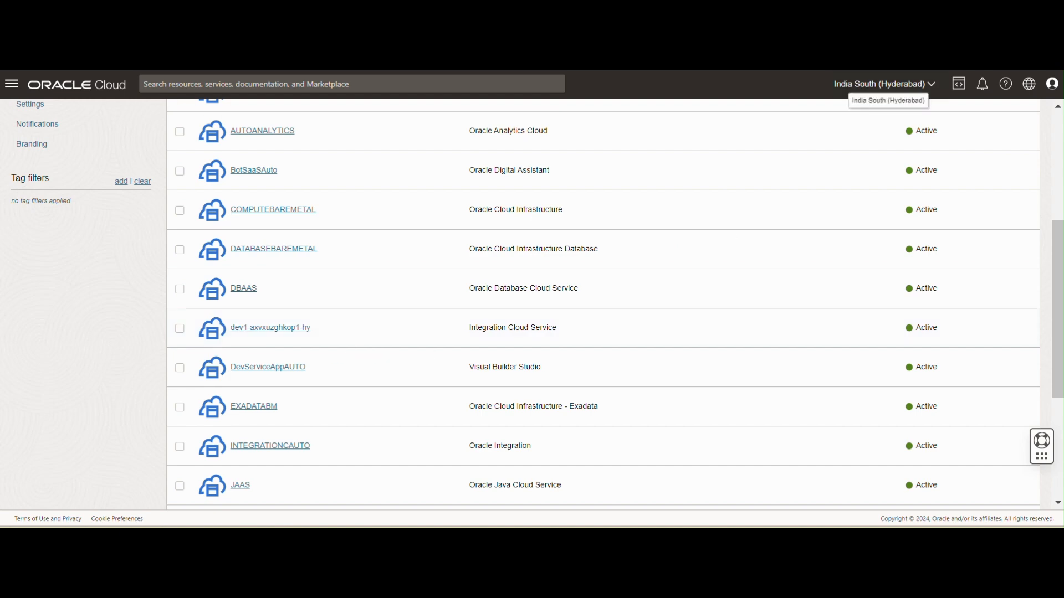
left_click(864, 22)
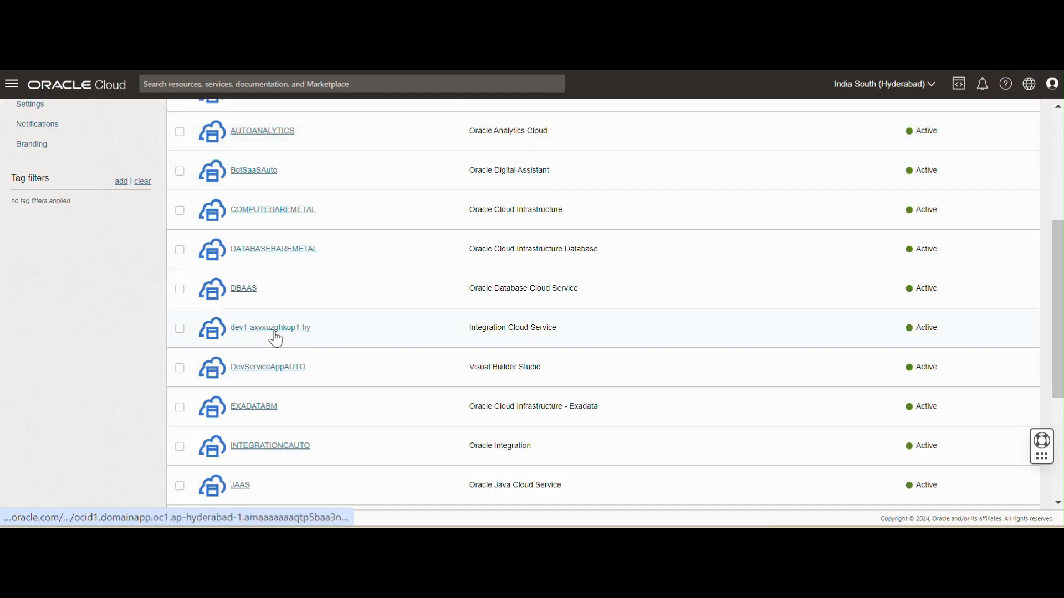
left_click(272, 328)
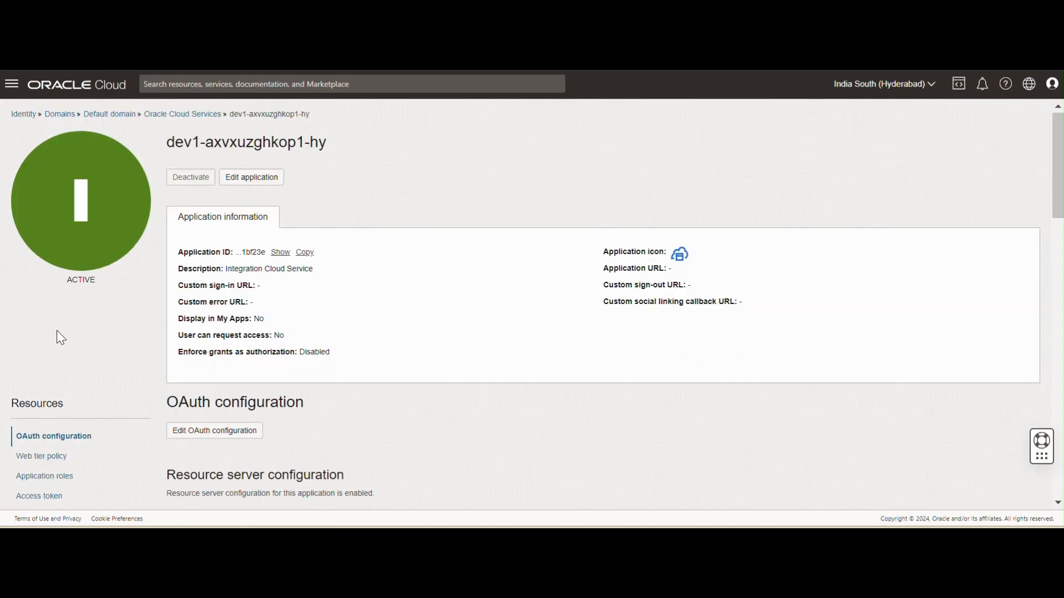
Step: Locate the client ID in the General Information of the dev1 application's OAuth configuration
scroll(285, 319, "down", 8)
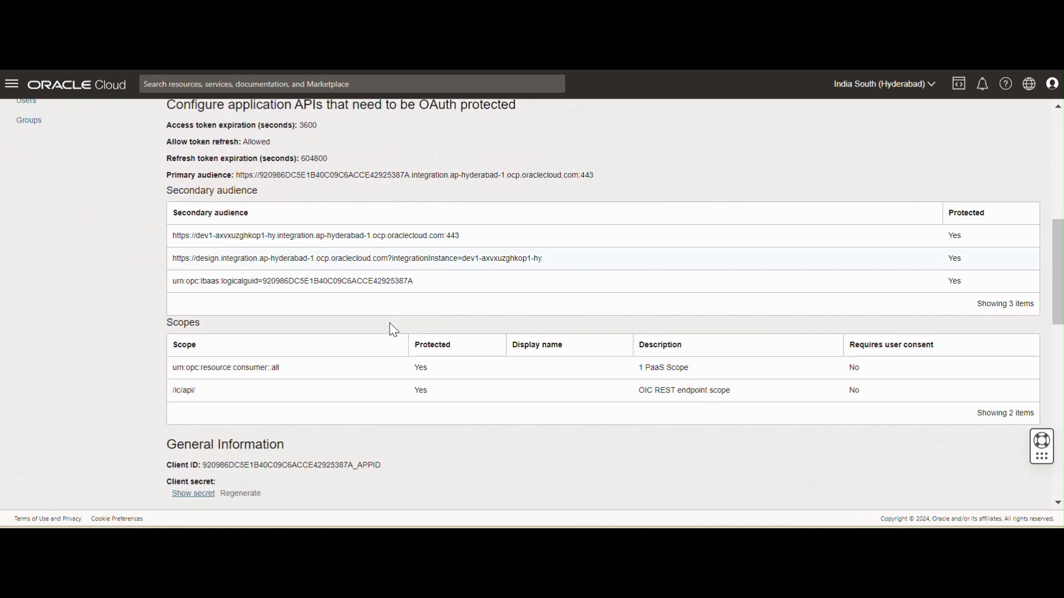
scroll(394, 330, "down", 3)
left_click_drag(166, 300, 389, 306)
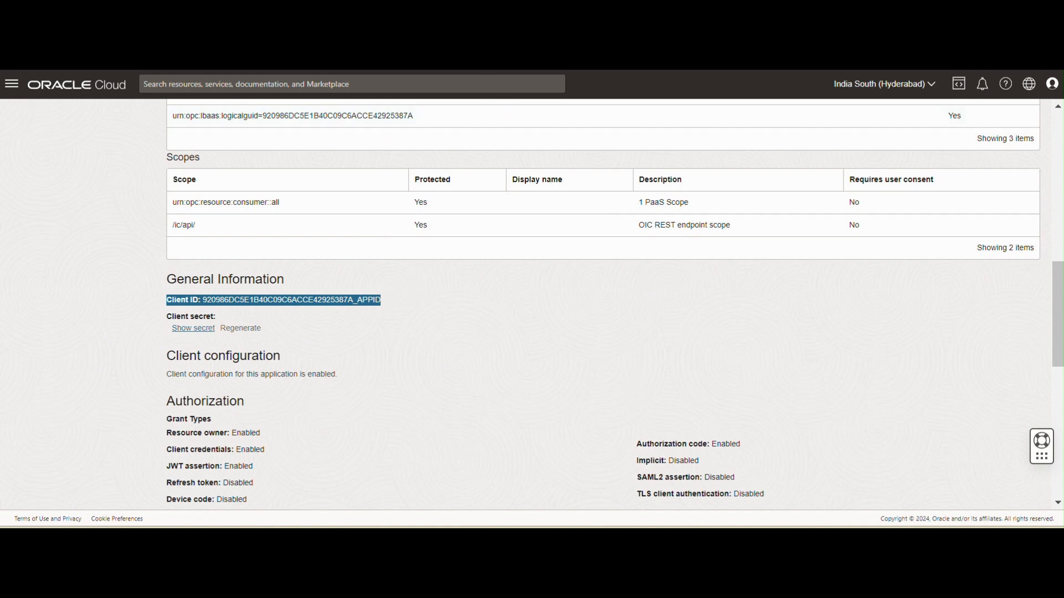
Step: Review the dev1 application's resources and go back to the Default domain overview
scroll(475, 190, "up", 9)
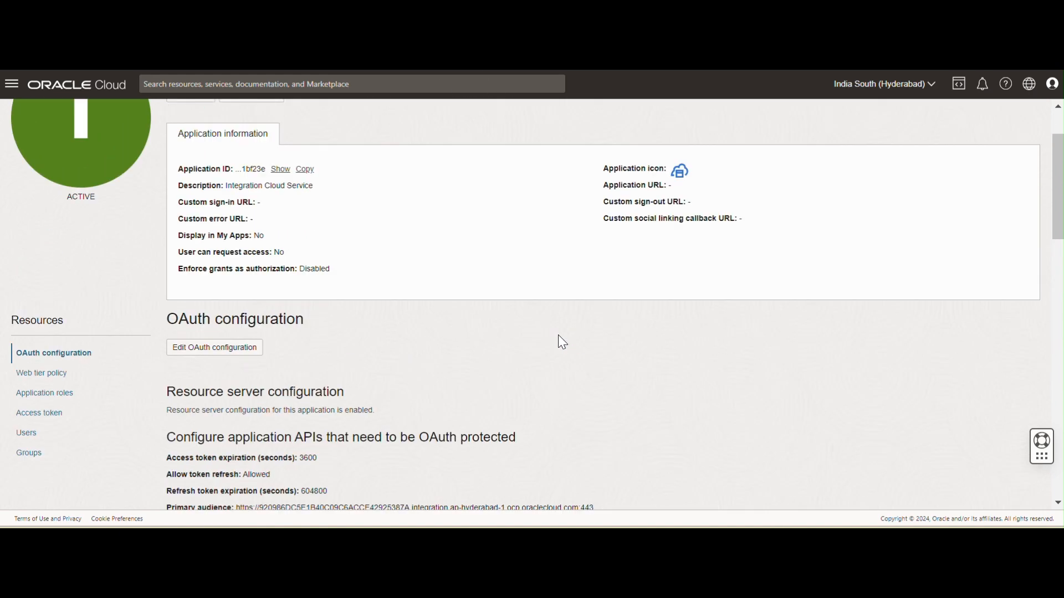
scroll(558, 336, "down", 1)
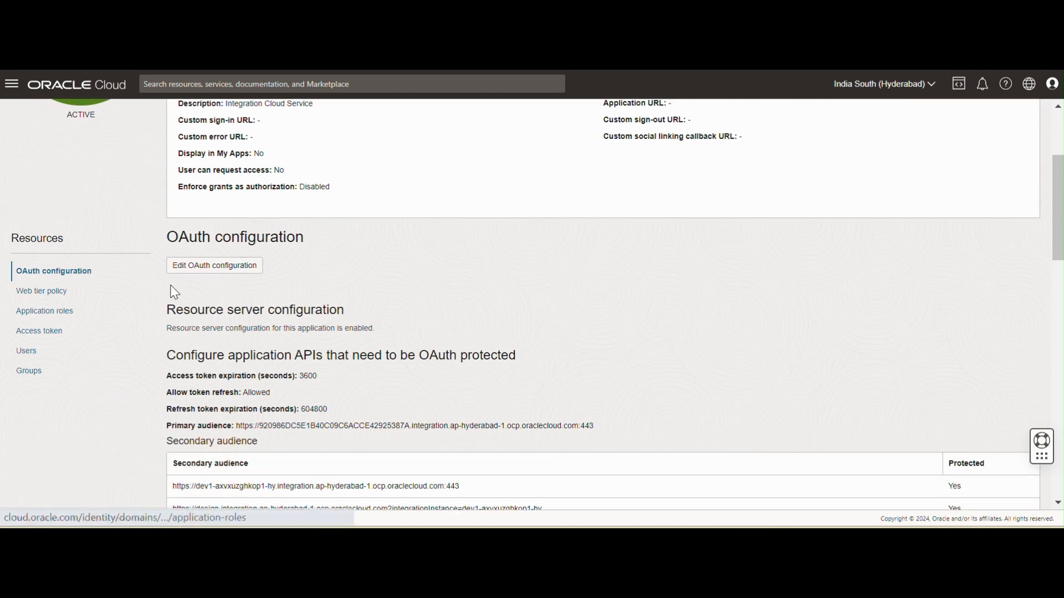
scroll(178, 330, "up", 3)
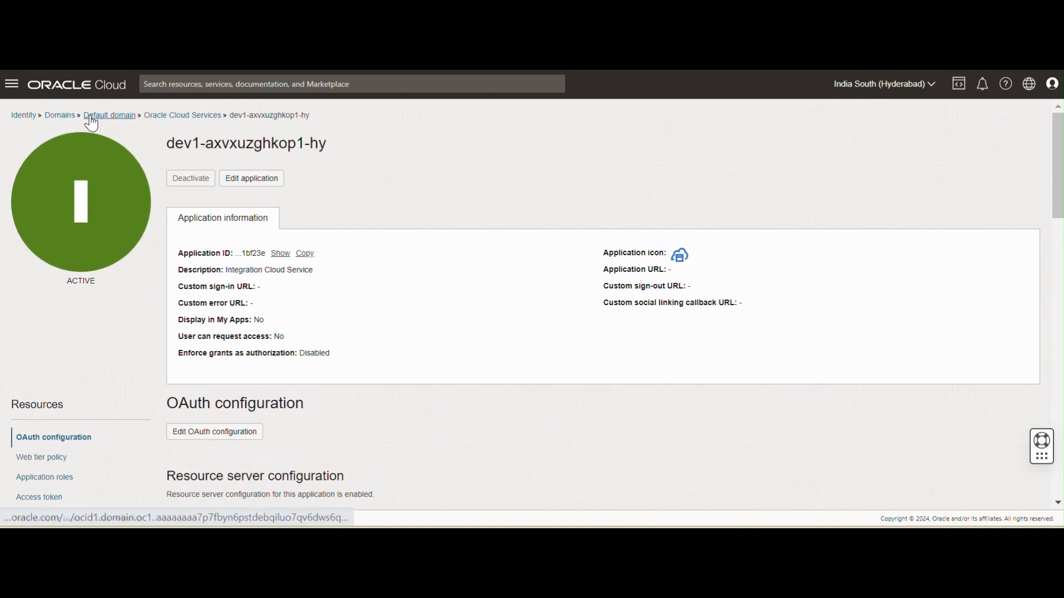
left_click(112, 120)
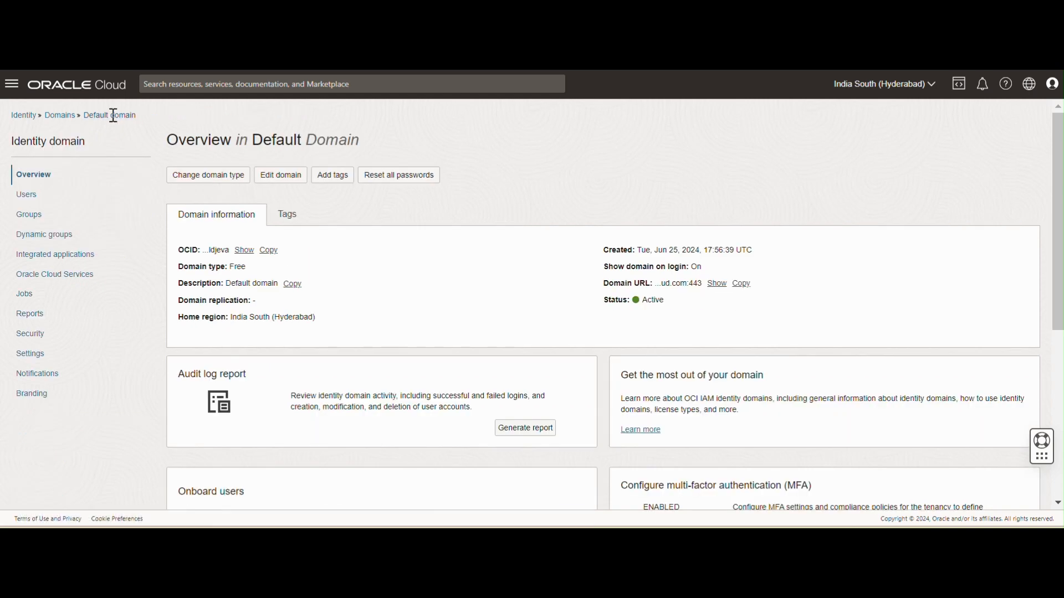
Step: Open the US dynamic group in the Default domain and examine its matching rule
left_click(38, 237)
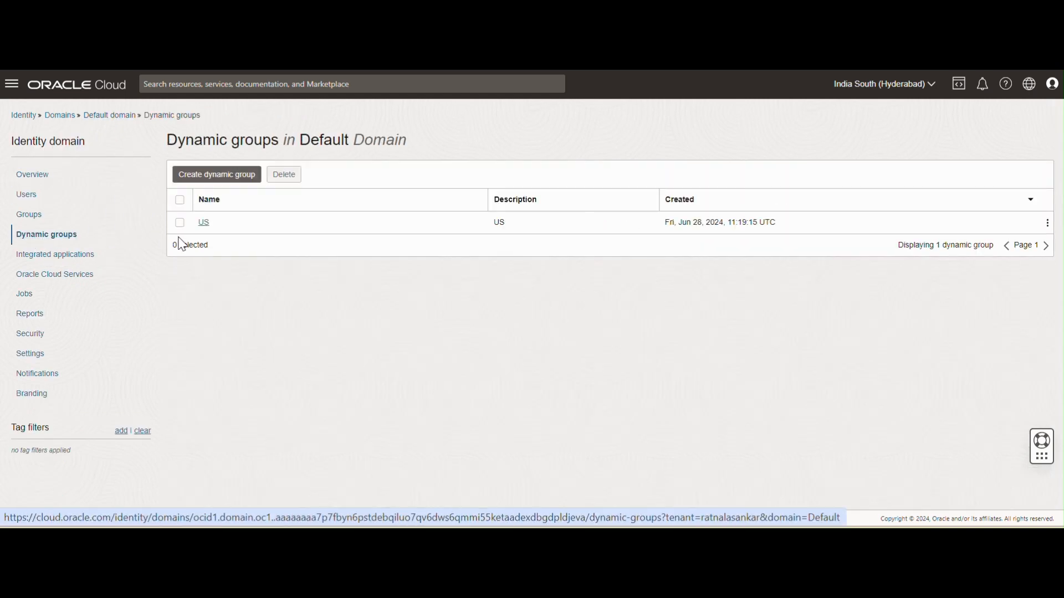
left_click(204, 224)
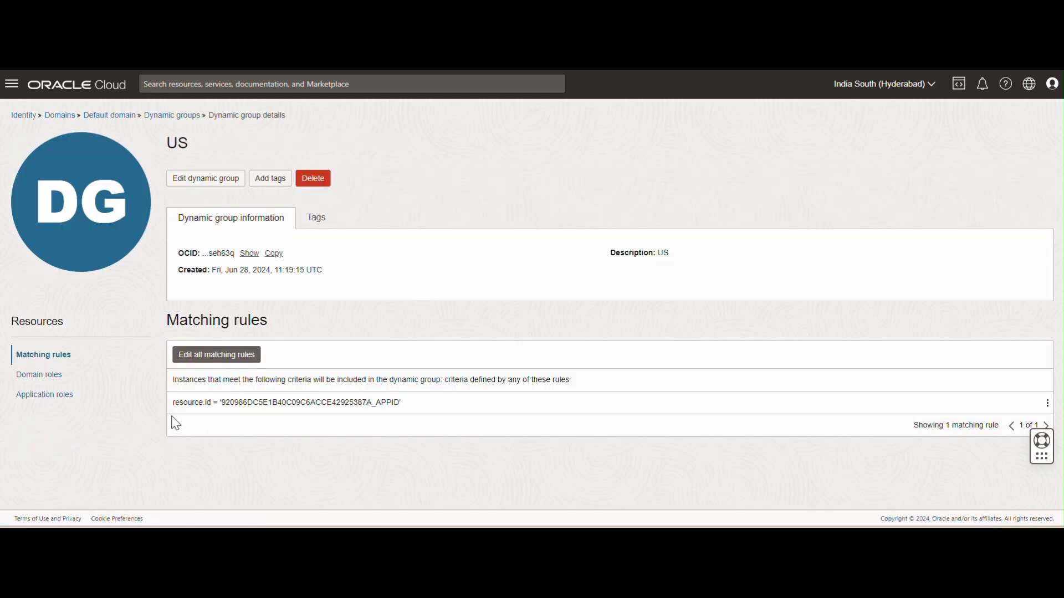
left_click_drag(173, 402, 430, 413)
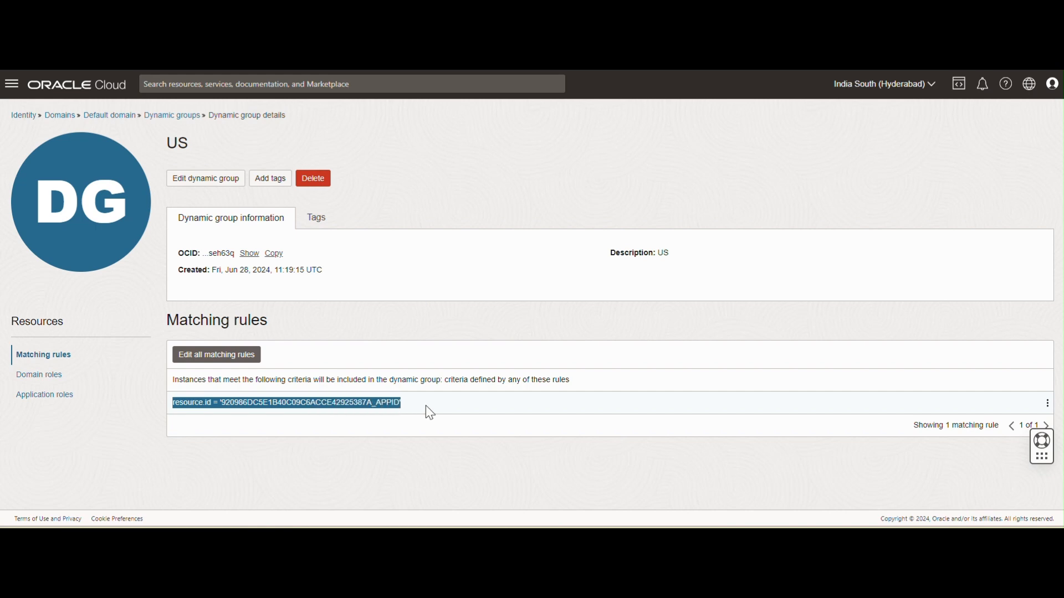
left_click_drag(174, 403, 428, 409)
left_click(241, 414)
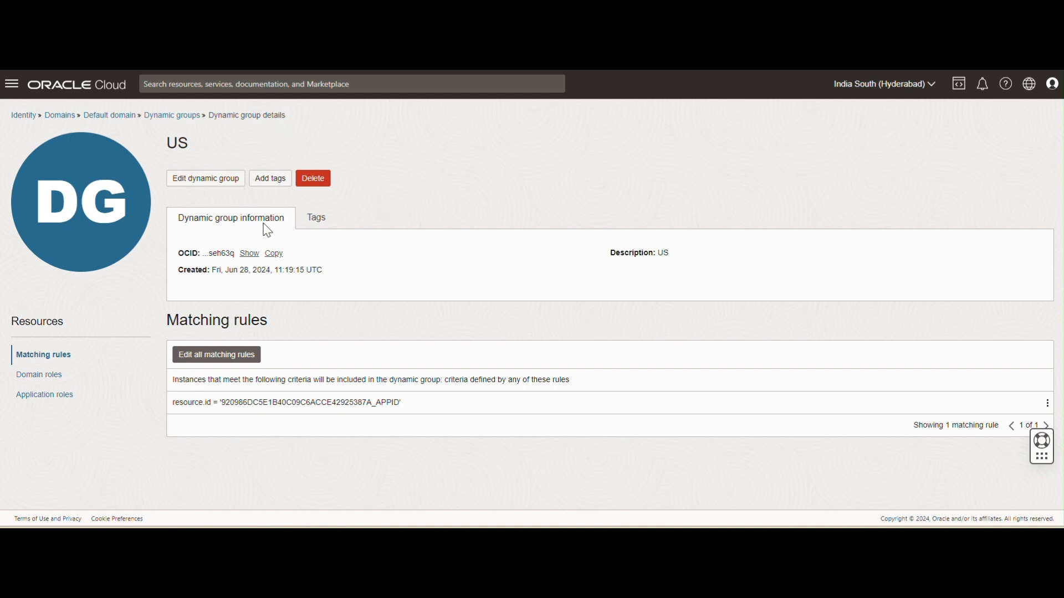
Step: Inspect the blank form for creating a dynamic group, leave it, and return to the US group's matching rule
left_click(168, 117)
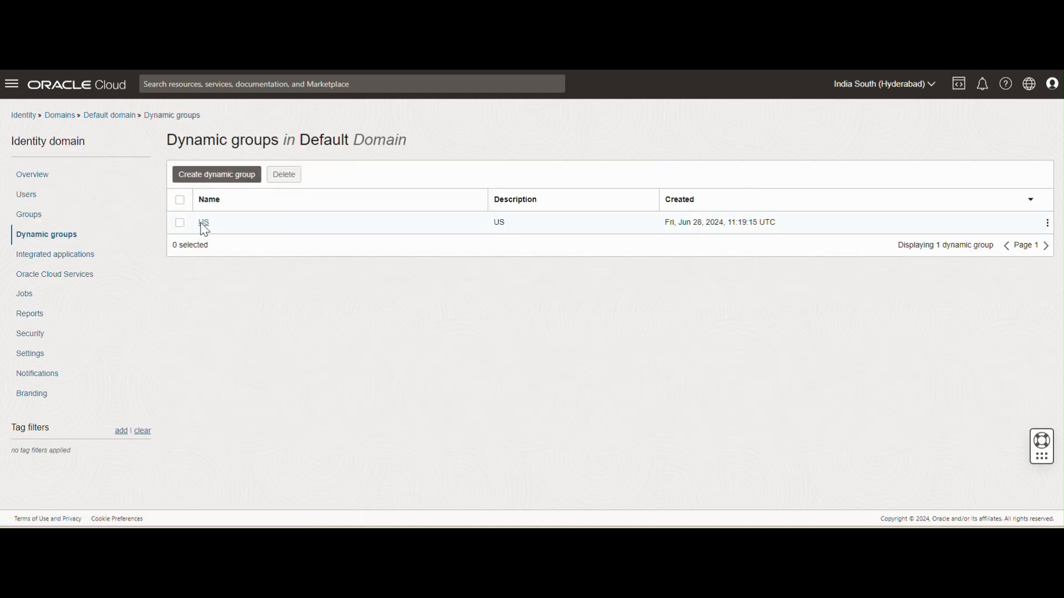
left_click(218, 181)
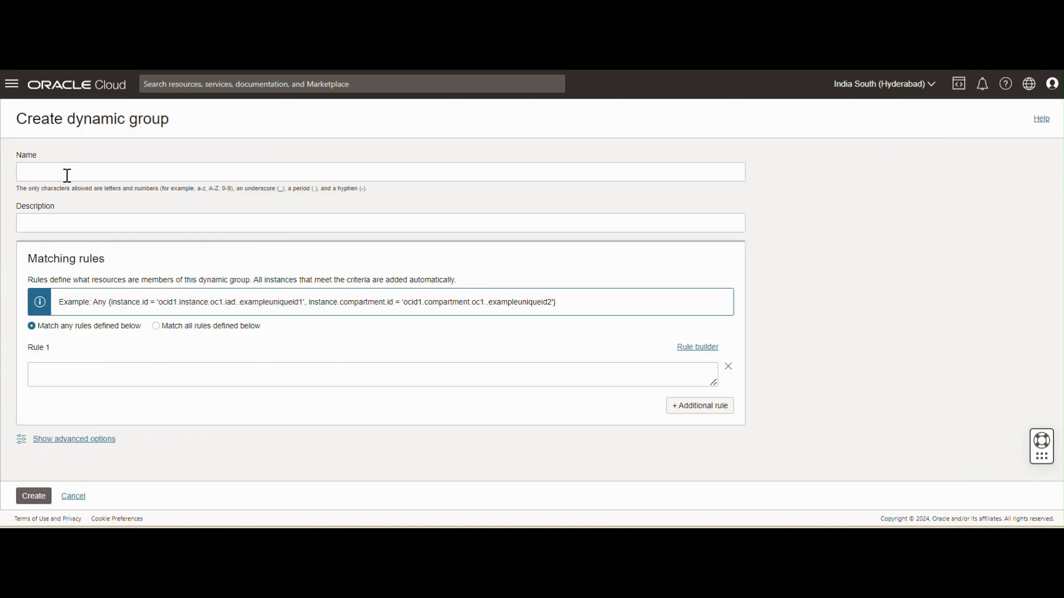
left_click(57, 371)
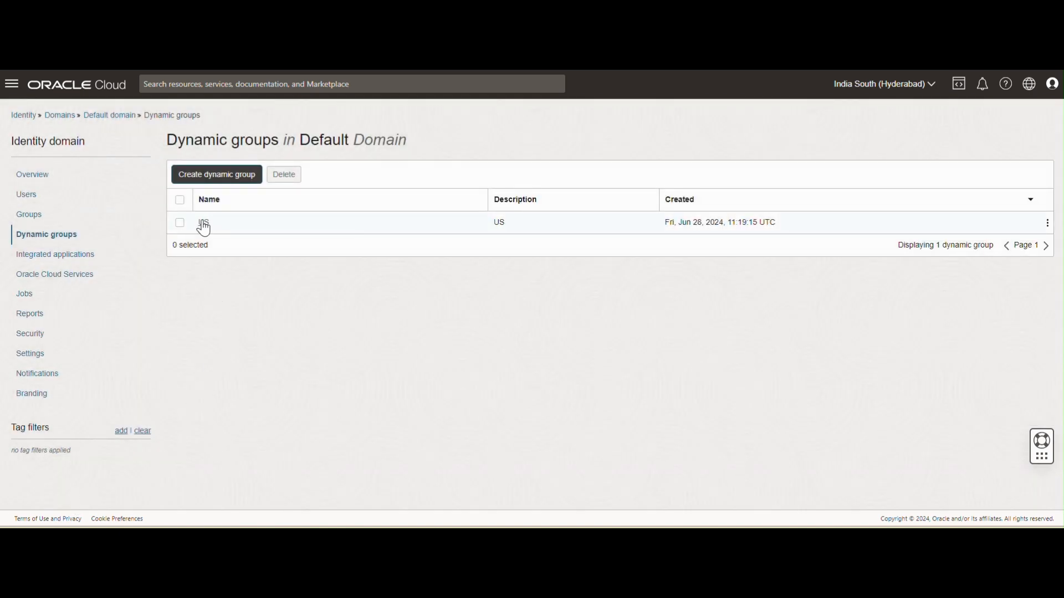
left_click(205, 224)
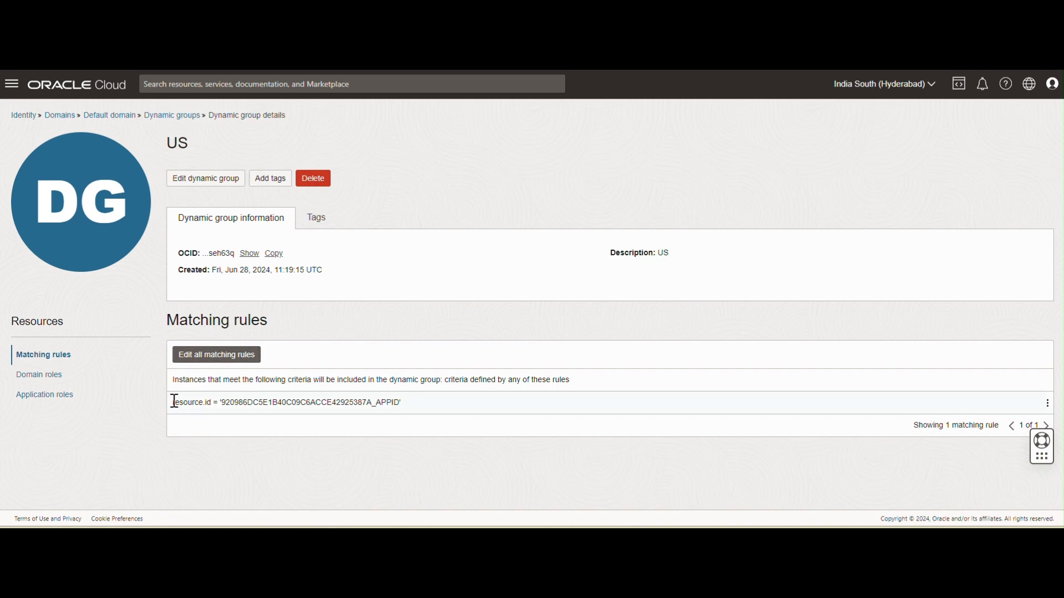
left_click_drag(173, 403, 430, 408)
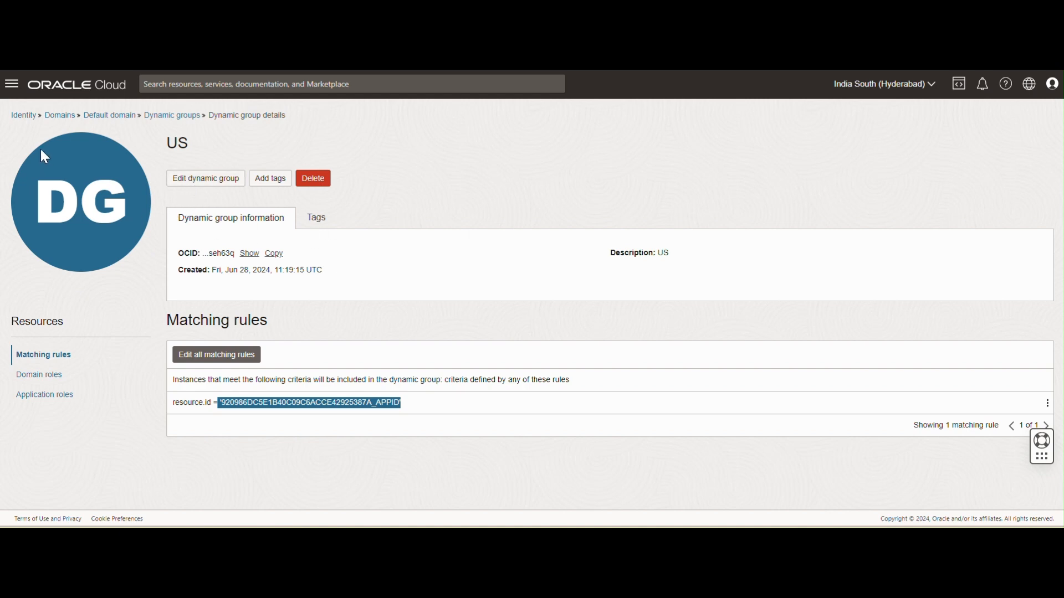
Step: Open the details of US1Policy from the identity policies of the MainCompartment compartment
left_click(58, 116)
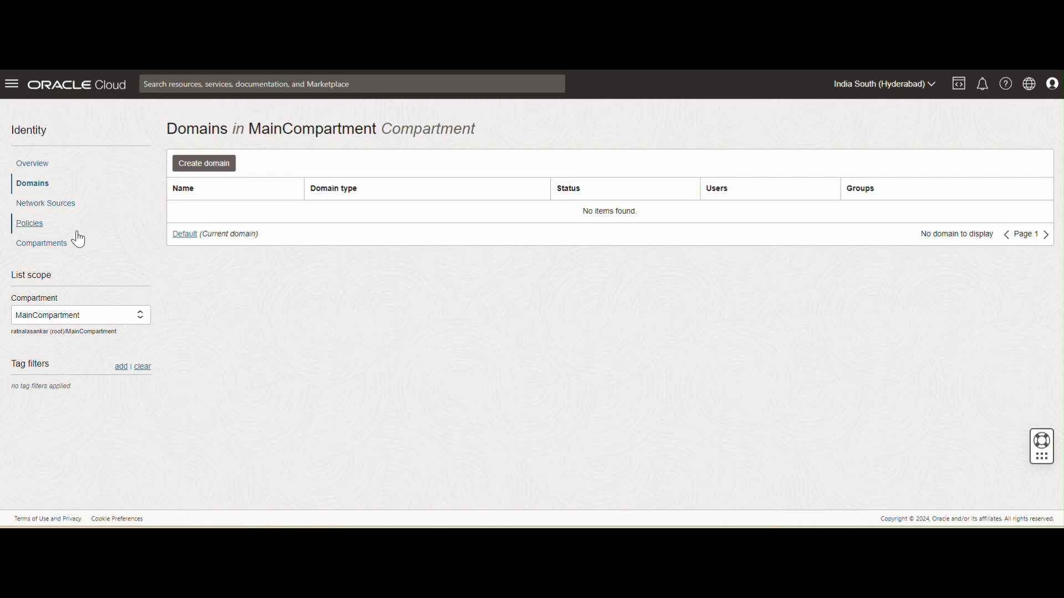
left_click(38, 228)
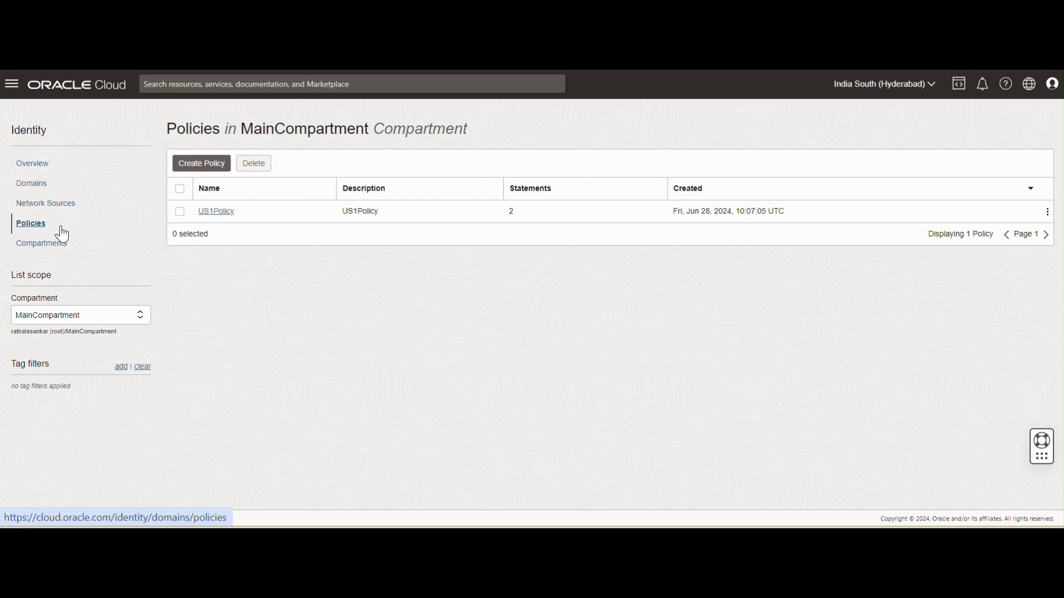
left_click(224, 222)
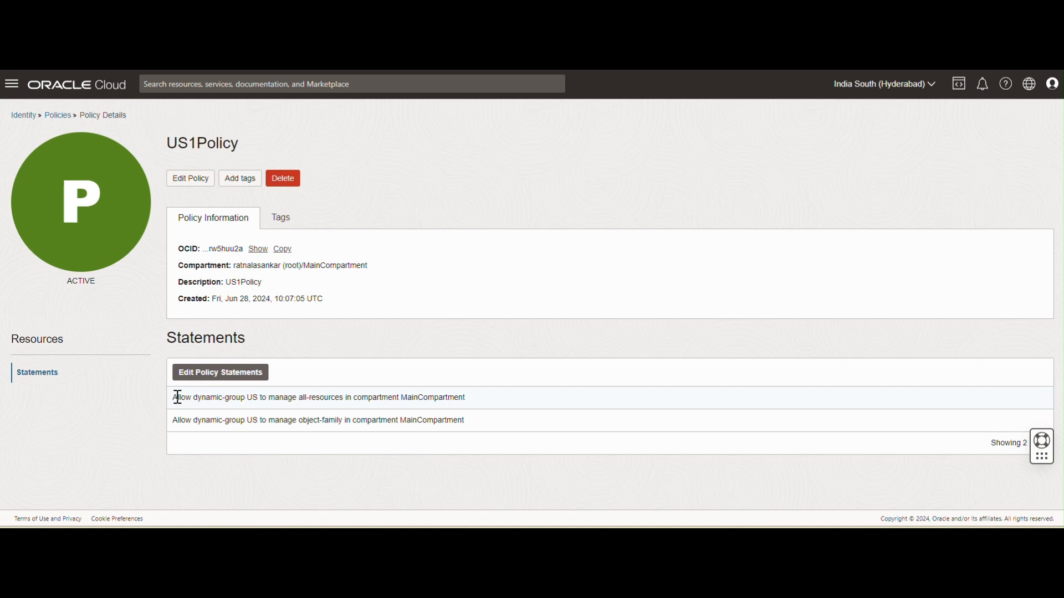
Step: Examine the US1Policy statements that let dynamic group US manage all-resources and object-family in MainCompartment
left_click_drag(177, 397, 413, 419)
left_click(413, 419)
left_click_drag(171, 404, 481, 450)
left_click(265, 438)
left_click_drag(178, 398, 491, 404)
left_click(404, 401)
left_click_drag(174, 399, 471, 409)
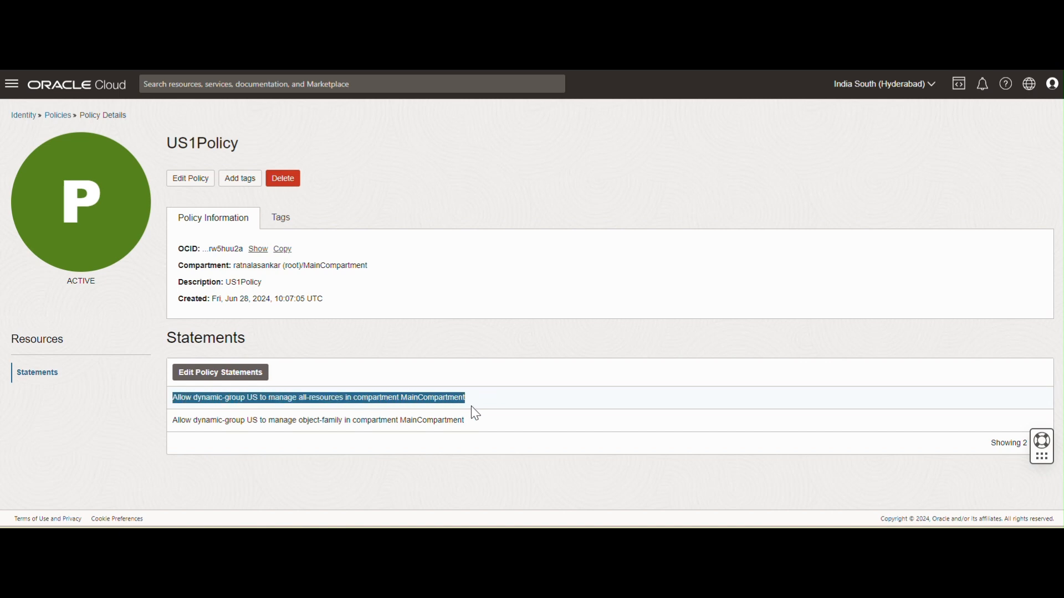
left_click(288, 400)
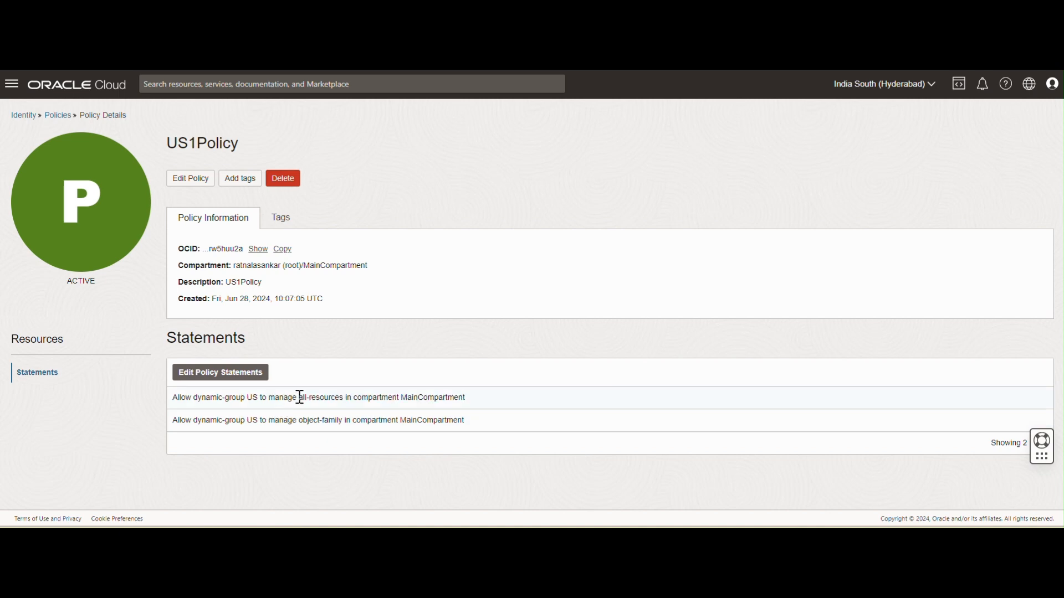
left_click_drag(359, 401, 397, 401)
left_click_drag(496, 406, 181, 401)
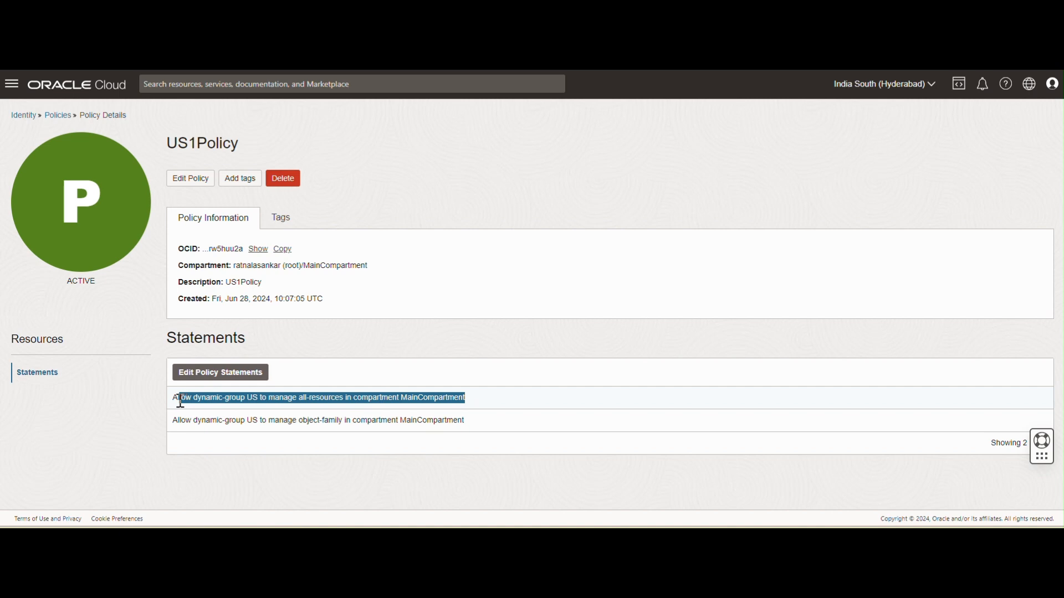
left_click(405, 400)
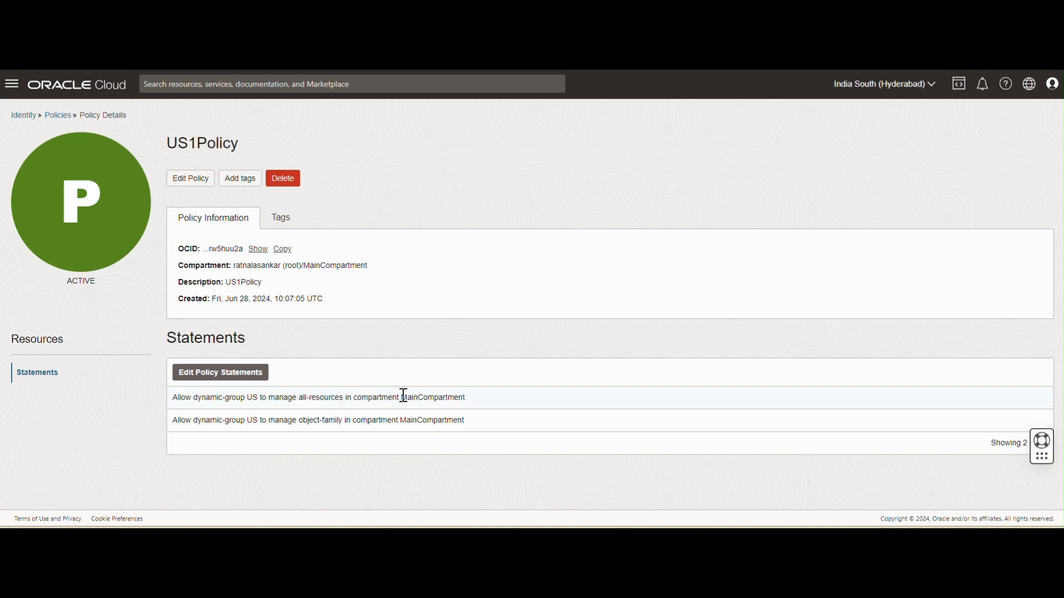
left_click_drag(404, 395, 479, 399)
left_click_drag(174, 397, 482, 432)
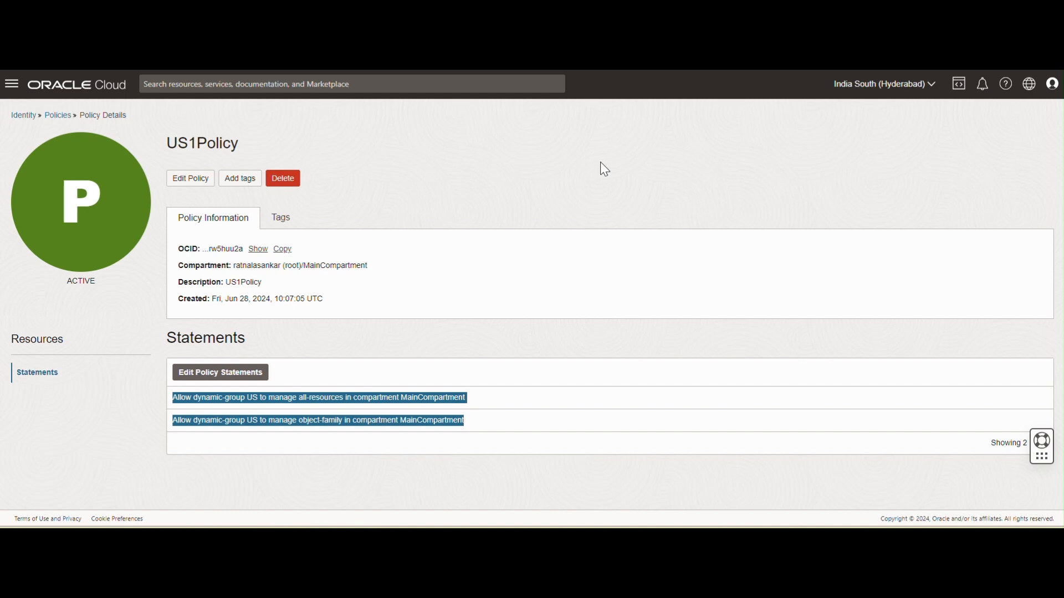
left_click(211, 417)
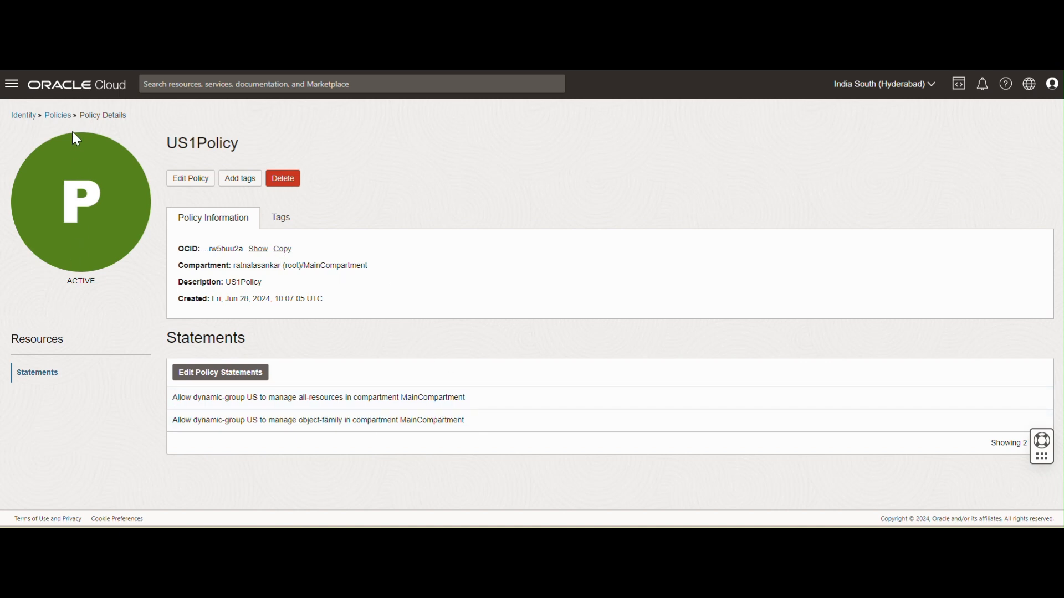
Step: Inspect the blank policy creation form with the manual editor shown, cancel it, and return to the US1Policy statements
left_click(57, 115)
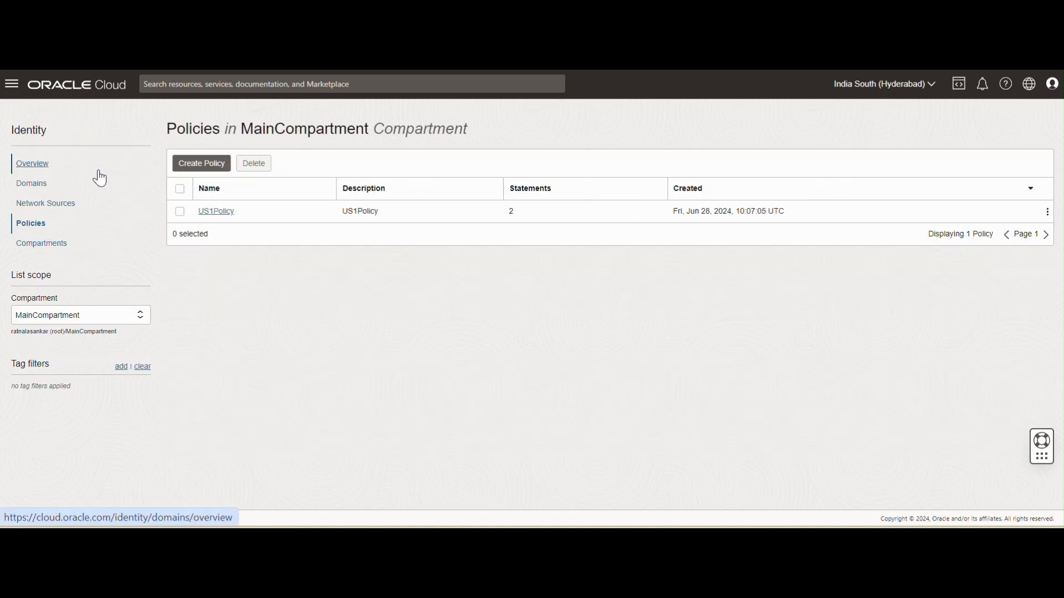
left_click(211, 176)
left_click(56, 232)
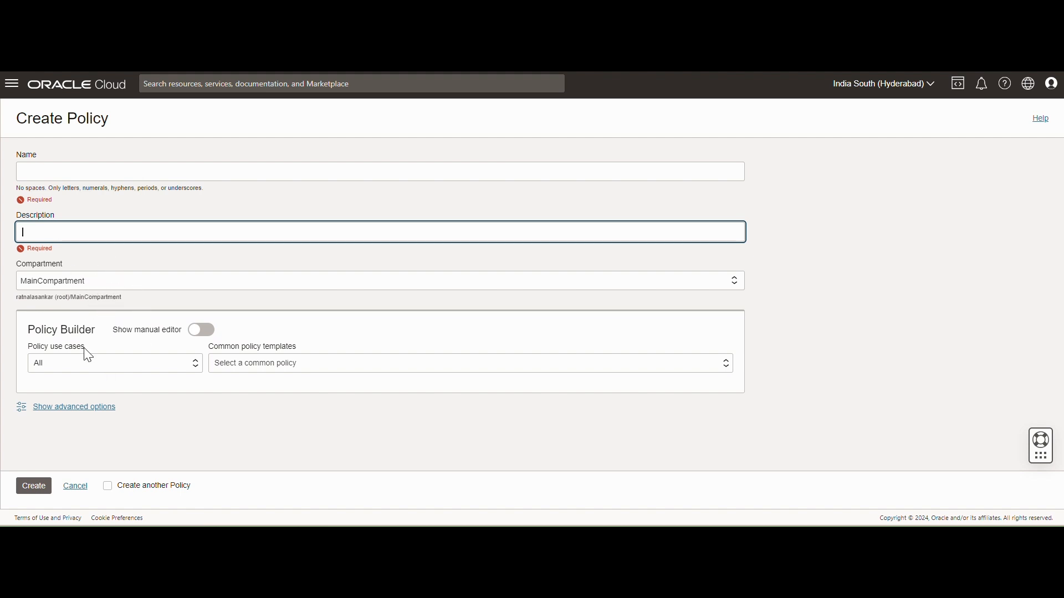
left_click(194, 333)
left_click(118, 373)
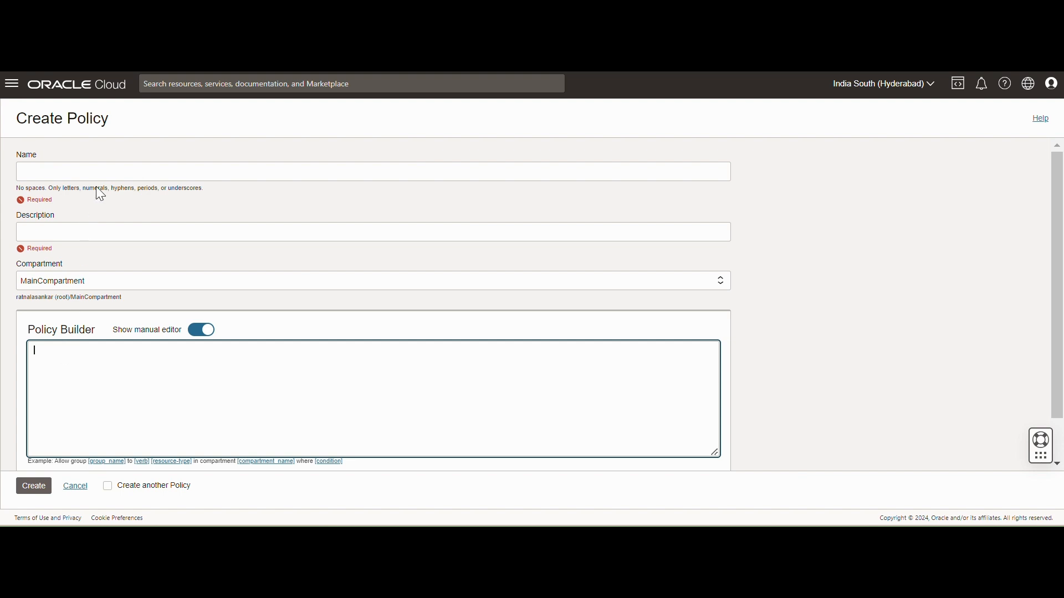
left_click(410, 50)
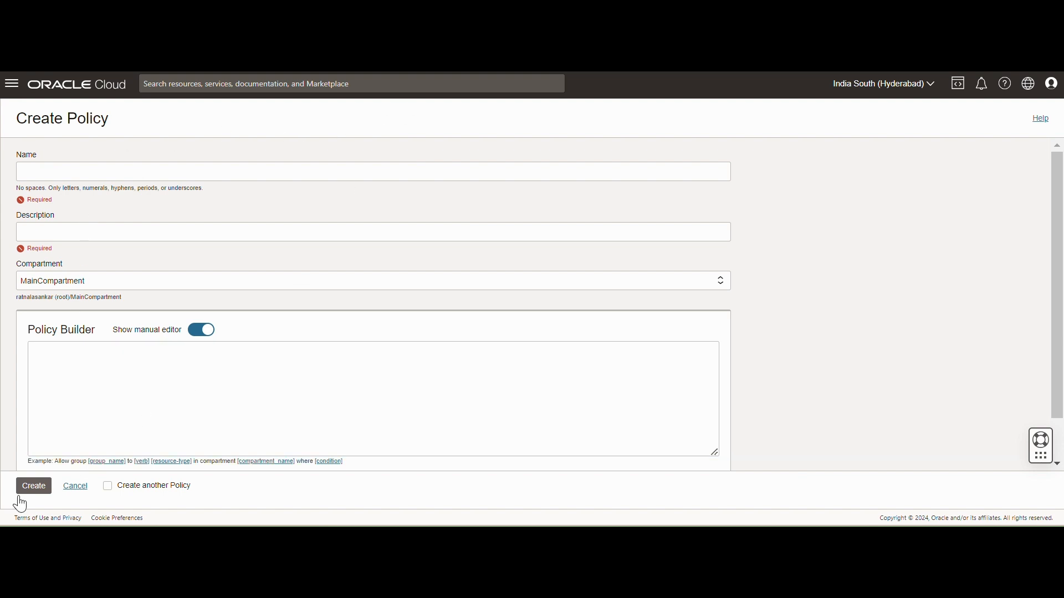
left_click(71, 490)
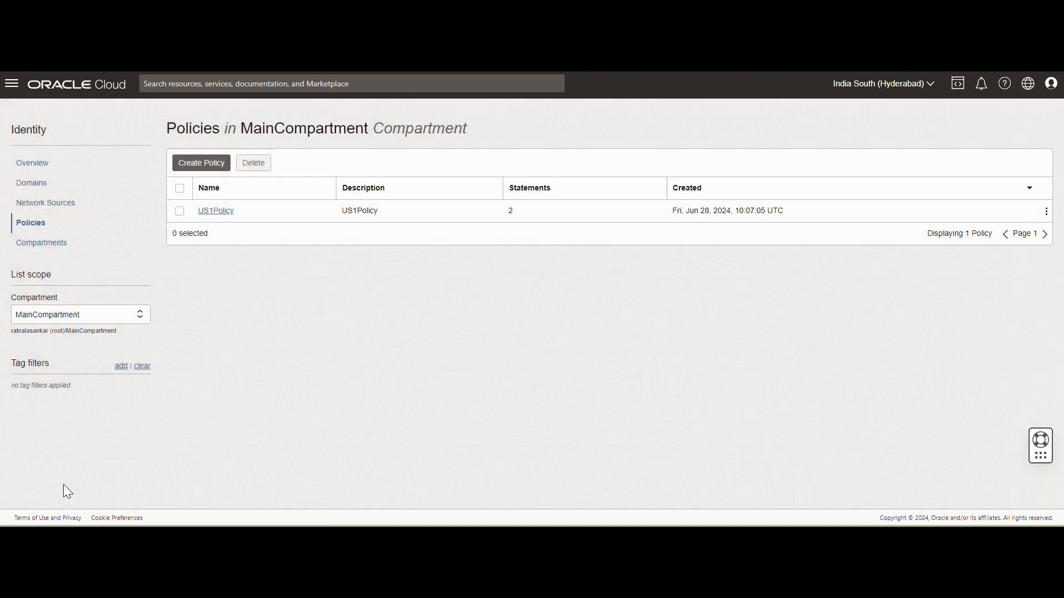
left_click(220, 212)
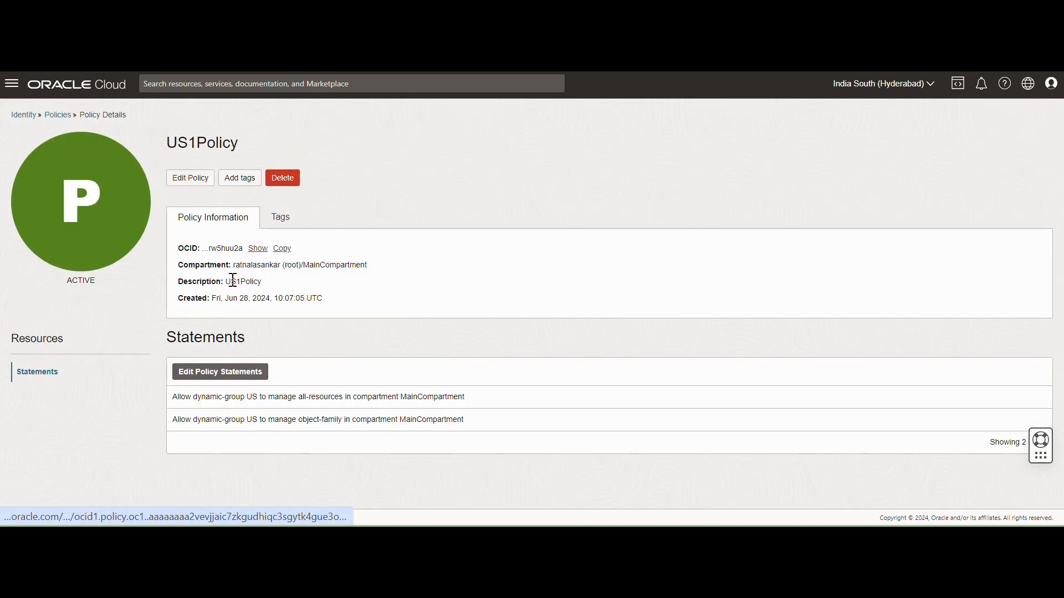
left_click_drag(177, 396, 497, 434)
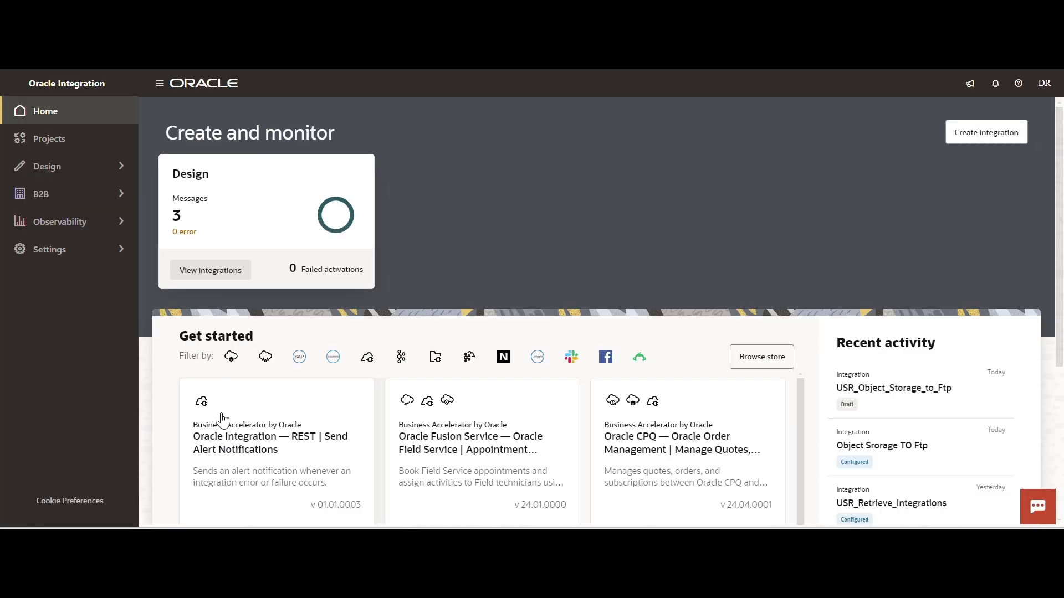
Step: In Oracle Integration, create a schedule integration named "USR Object Storage to Ftp"
left_click(101, 172)
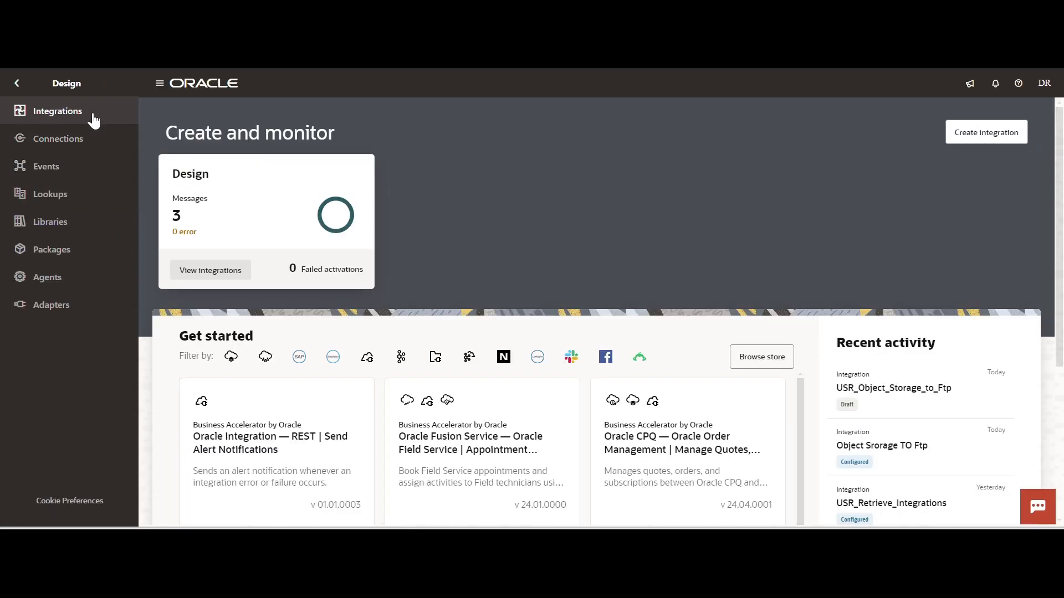
left_click(91, 117)
left_click(1034, 114)
left_click(895, 256)
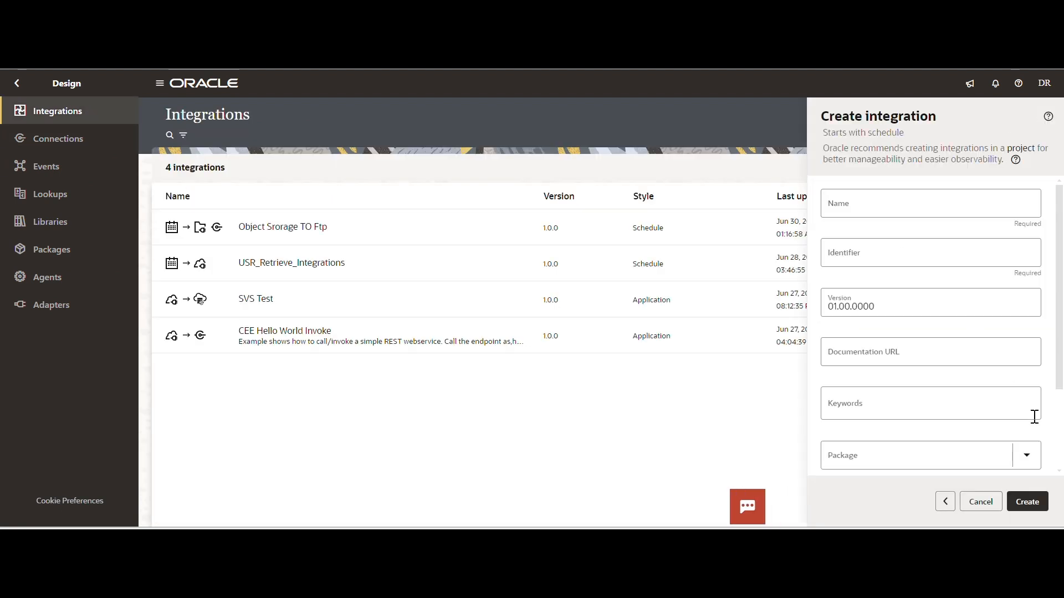
left_click(864, 209)
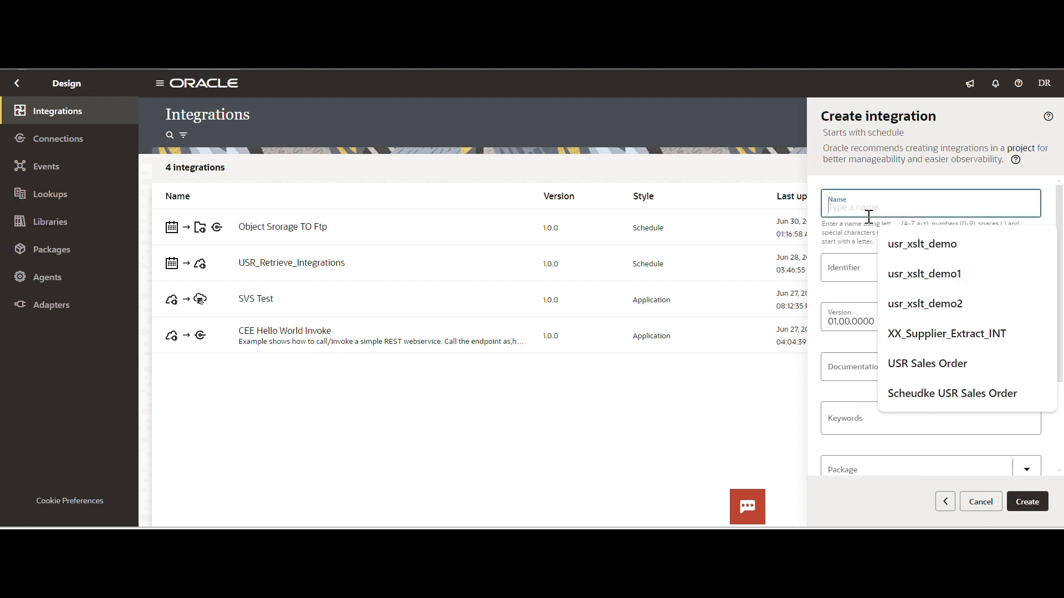
type("USR)")
key("BackSpace")
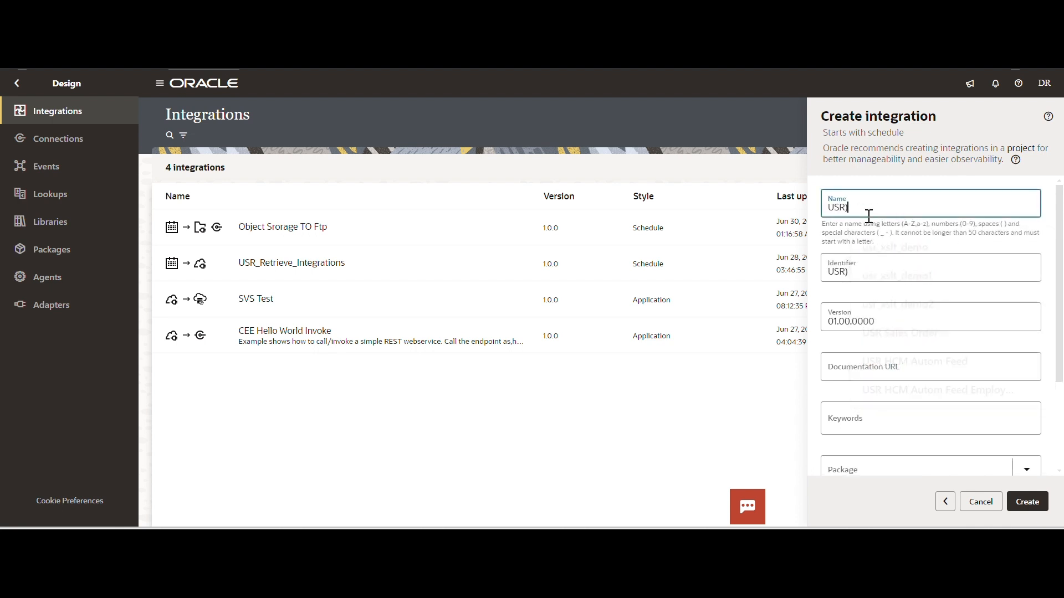
type("Object Storage to F")
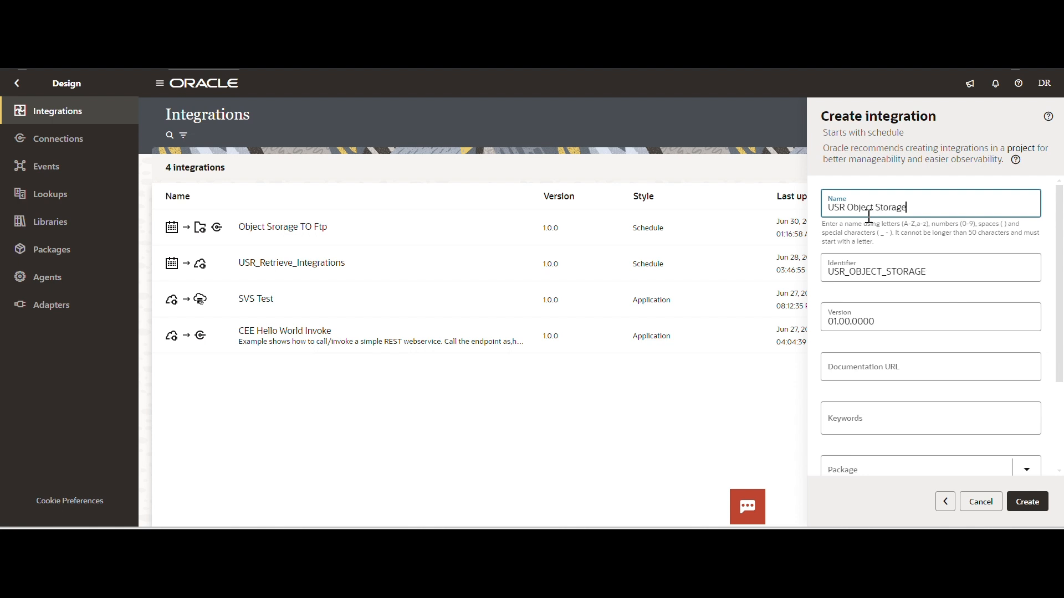
type("tp")
left_click(1027, 502)
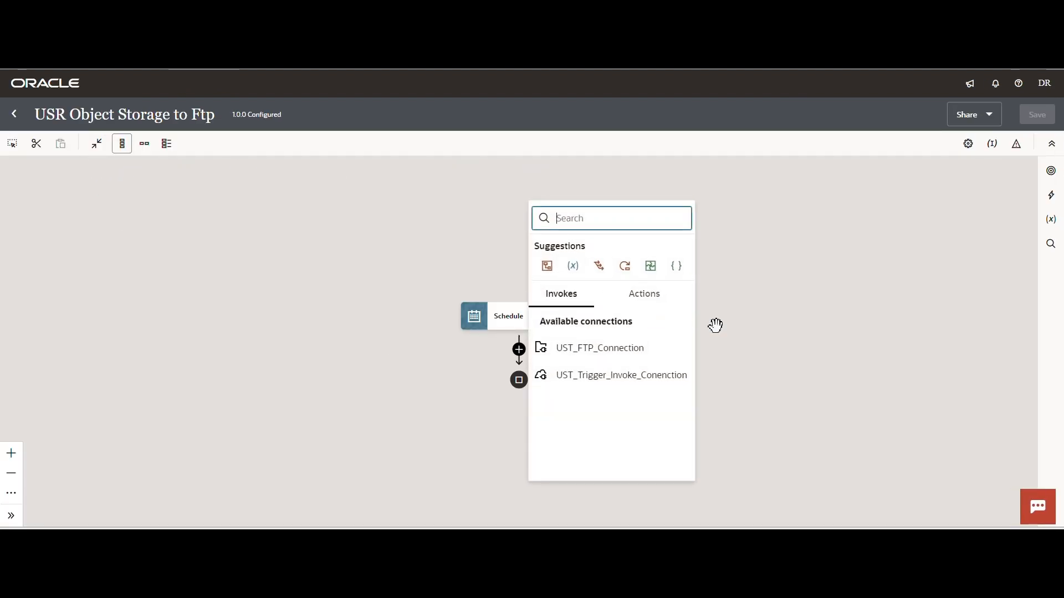
Step: Dismiss the connection suggestions and switch the integration canvas to the horizontal layout
left_click(787, 332)
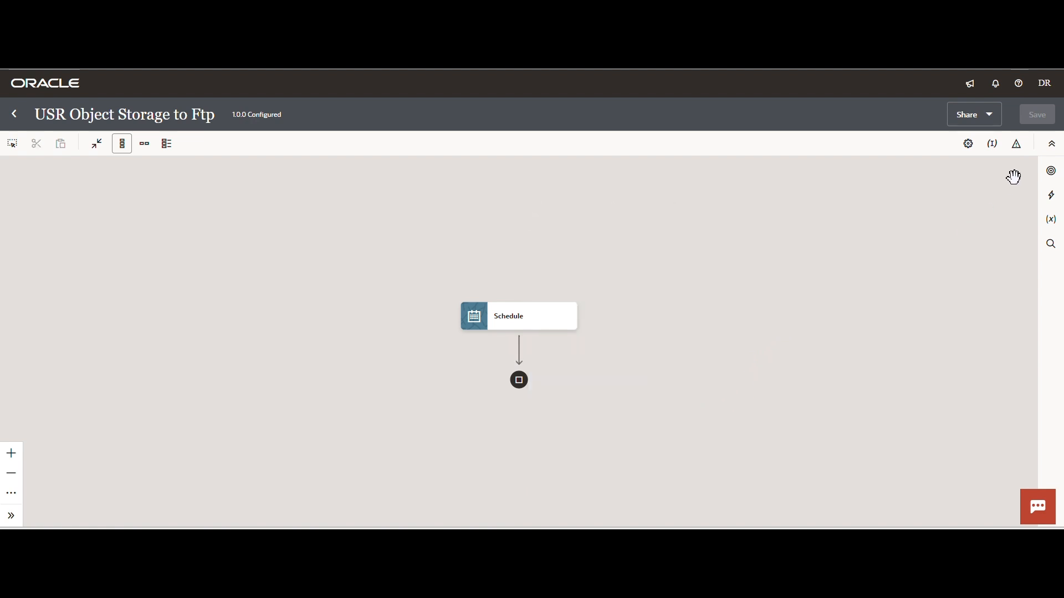
left_click(166, 146)
left_click(145, 145)
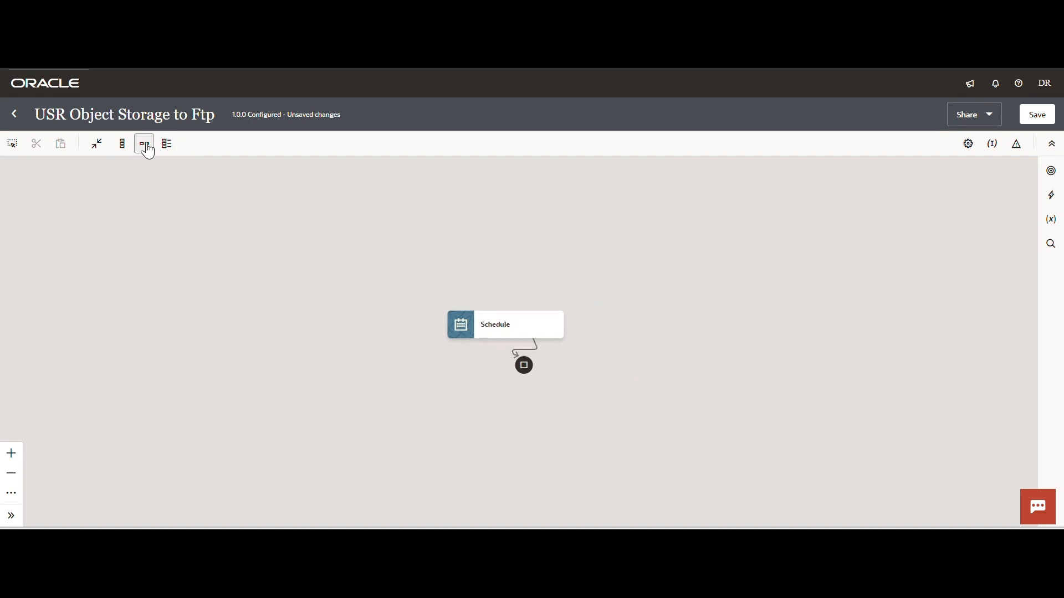
Step: Add an OCI Object storage call after the Schedule trigger and name its endpoint listFiles
left_click(1052, 197)
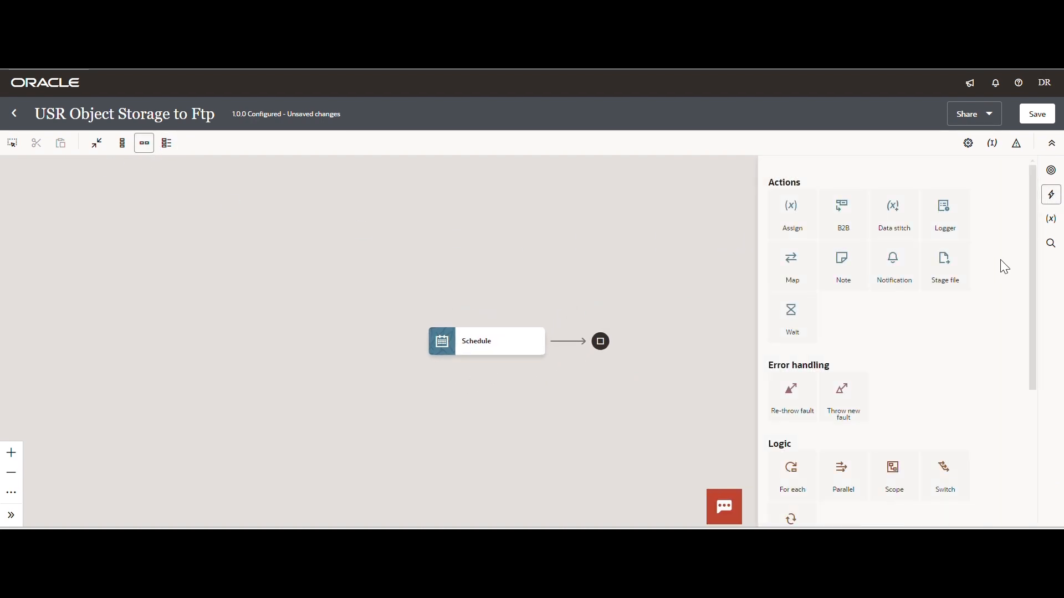
left_click_drag(1033, 287, 1048, 429)
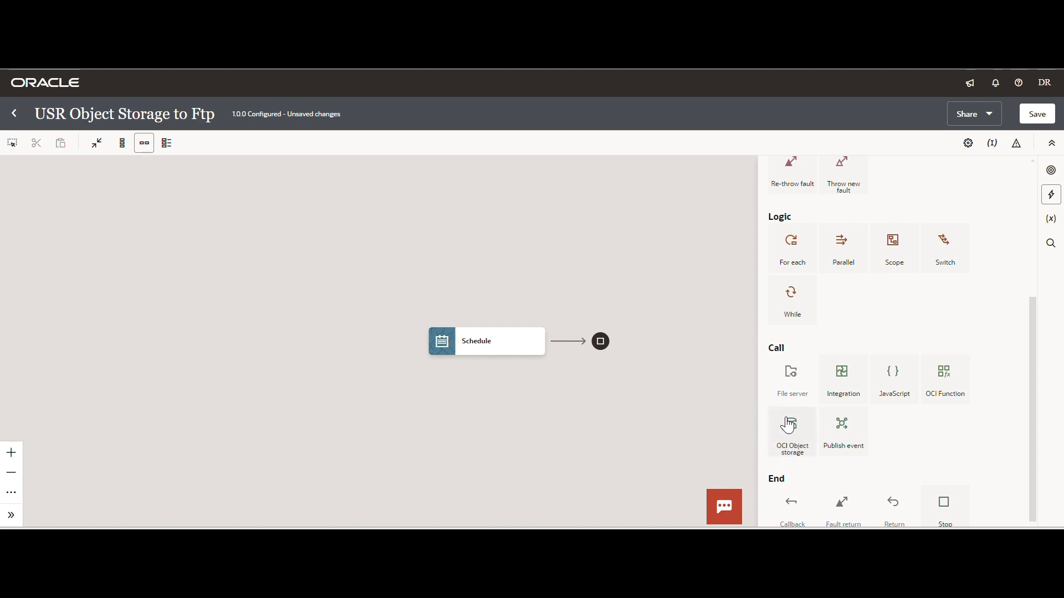
left_click_drag(790, 440, 565, 343)
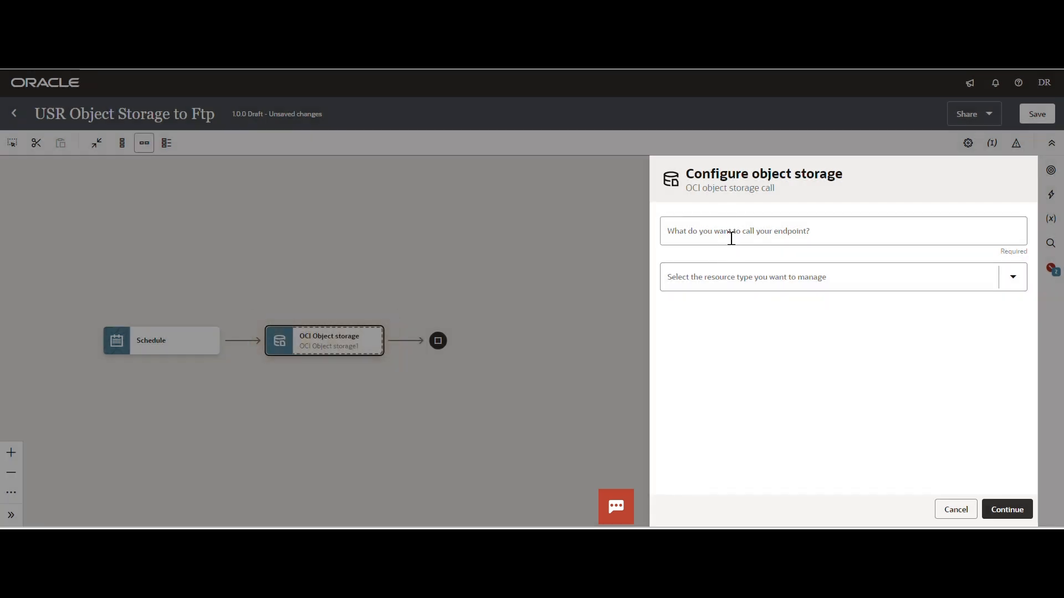
left_click(732, 239)
type("list")
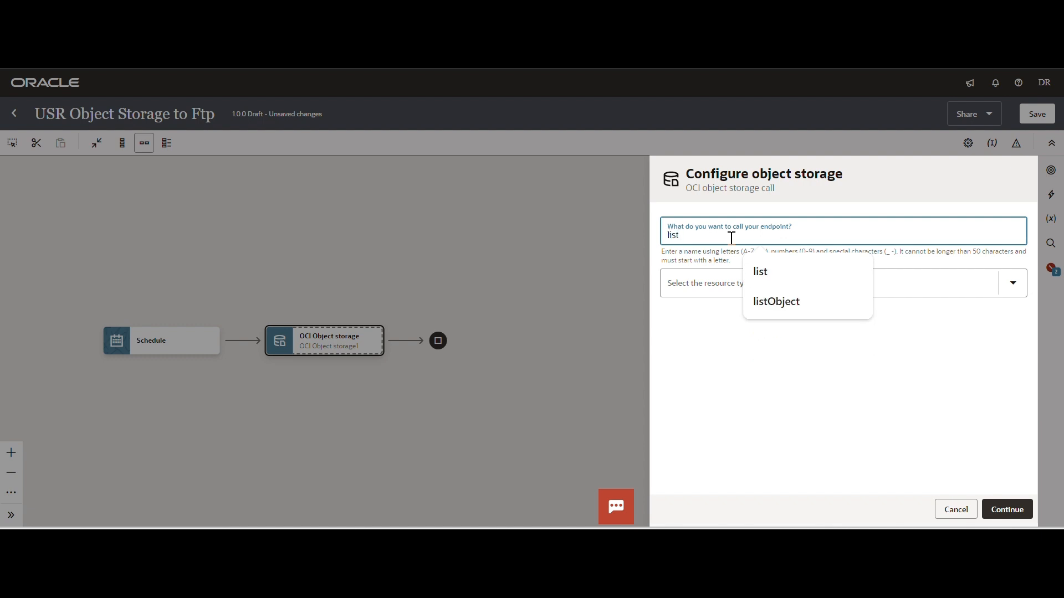
left_click(767, 272)
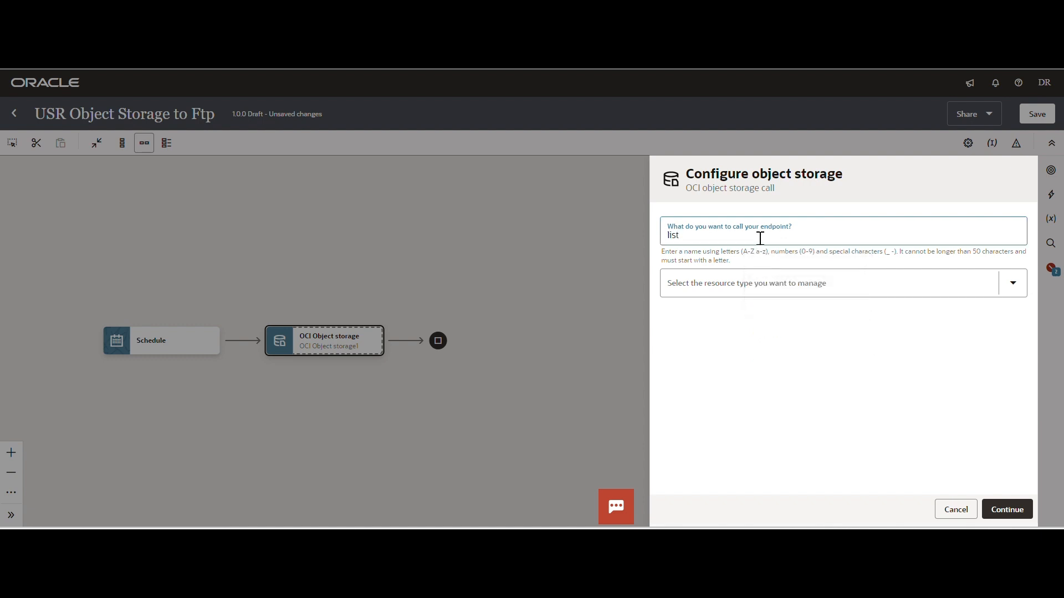
type("Files")
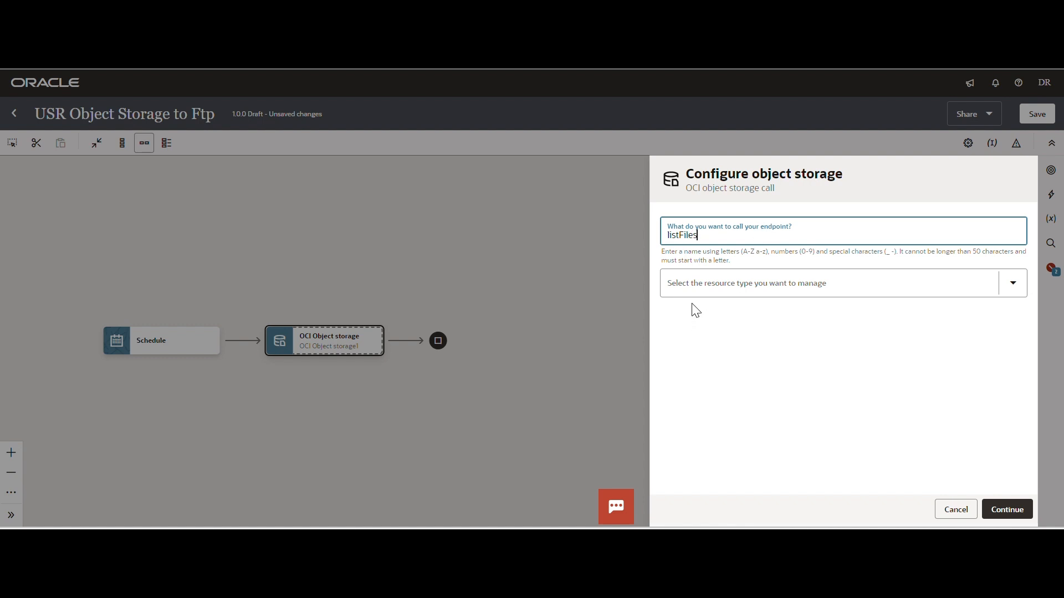
Step: Set the listFiles endpoint to Manage objects with the List objects operation, using MainCompartment and the bucket Testbucket
left_click(1017, 293)
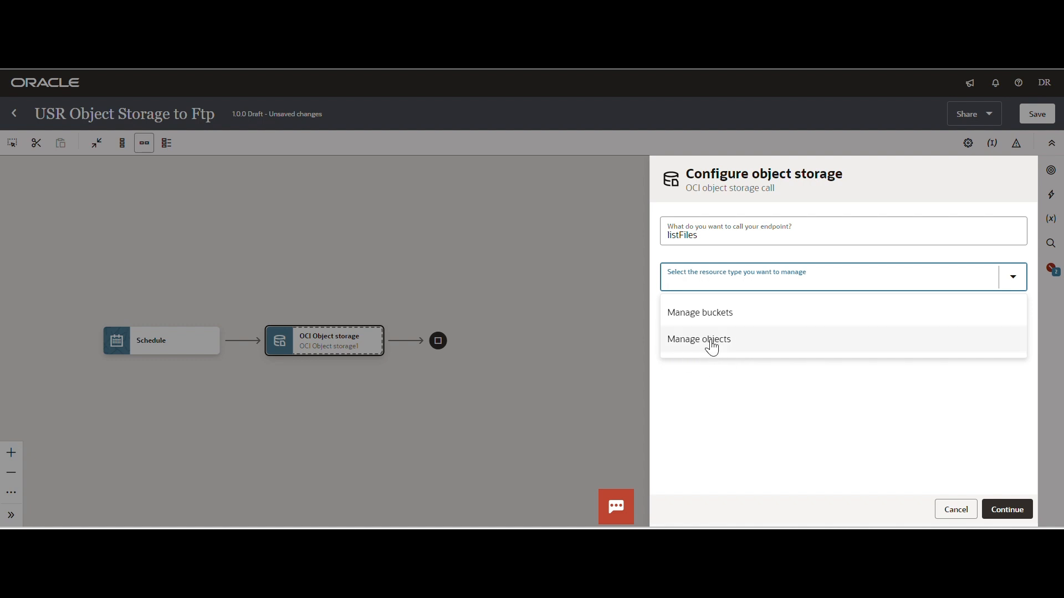
left_click(712, 348)
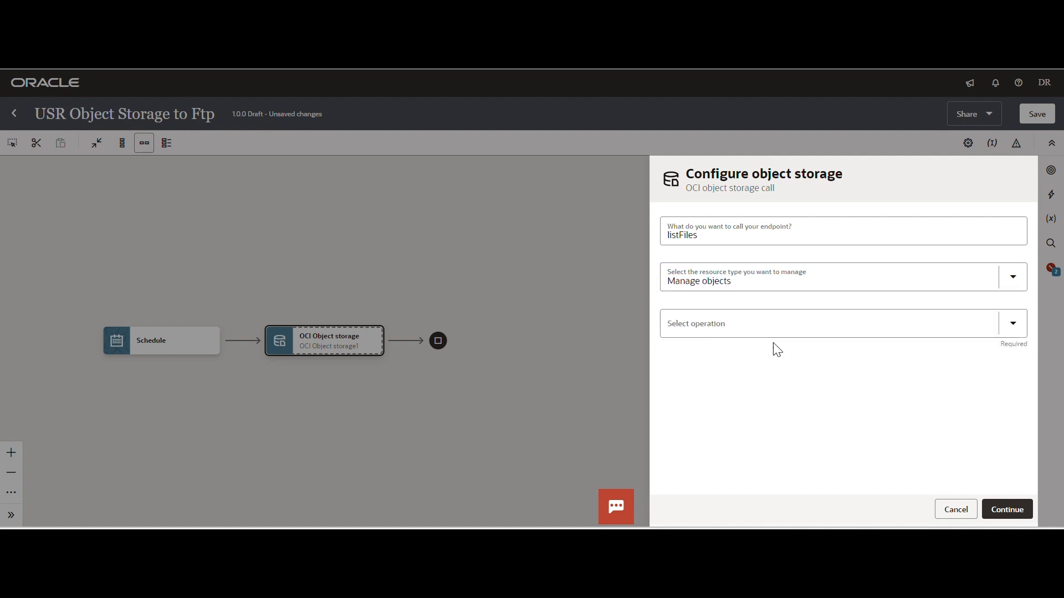
left_click(1016, 332)
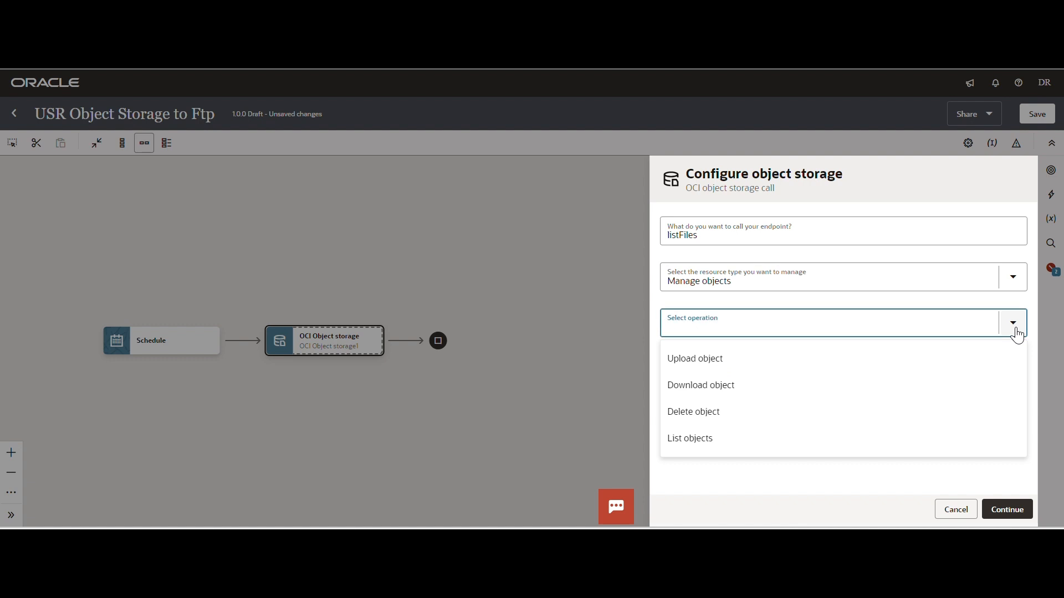
left_click(700, 446)
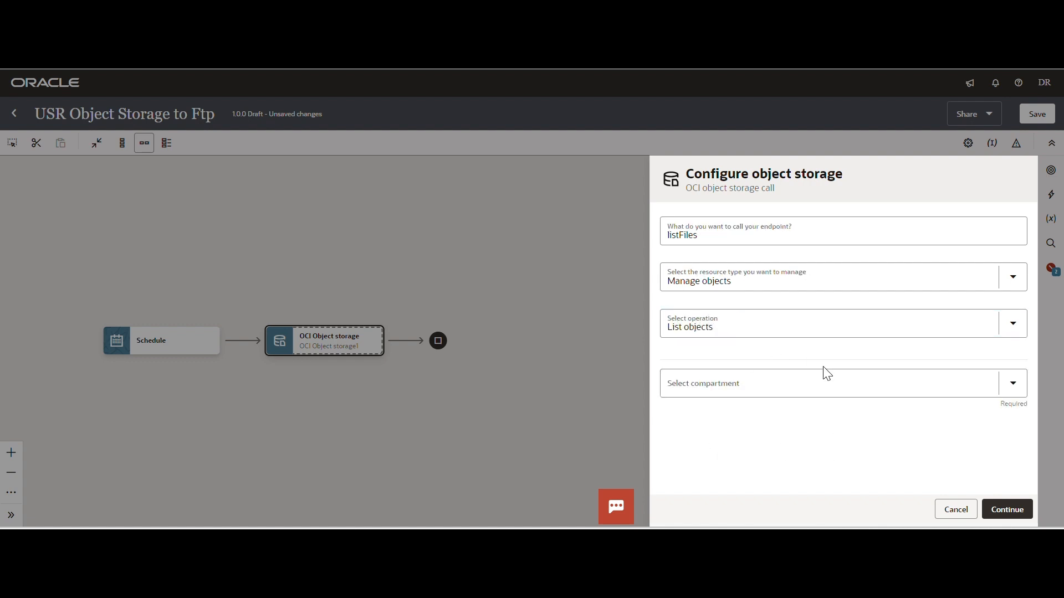
left_click(1012, 383)
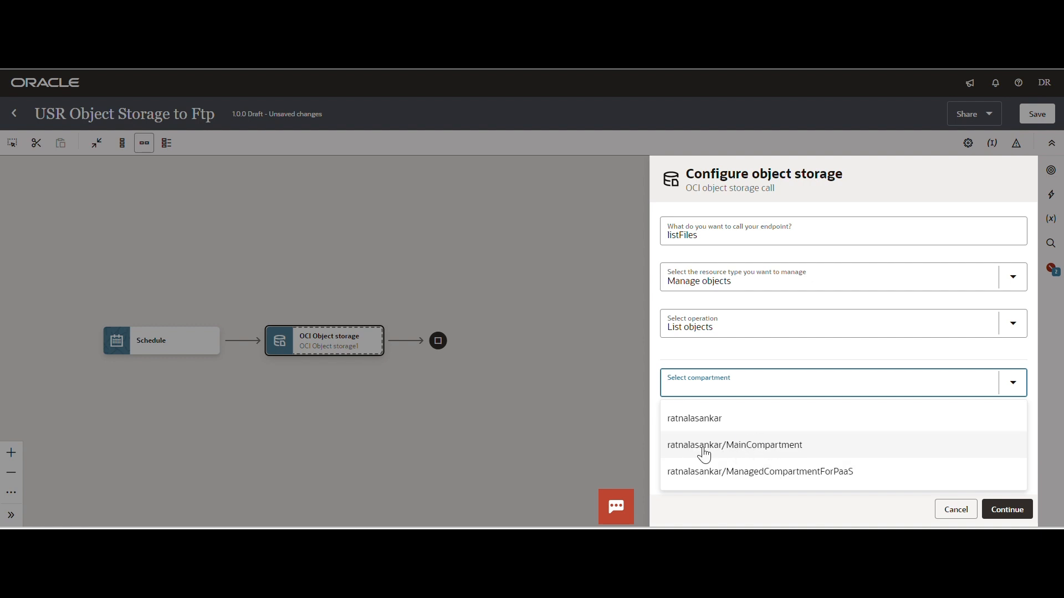
left_click(755, 454)
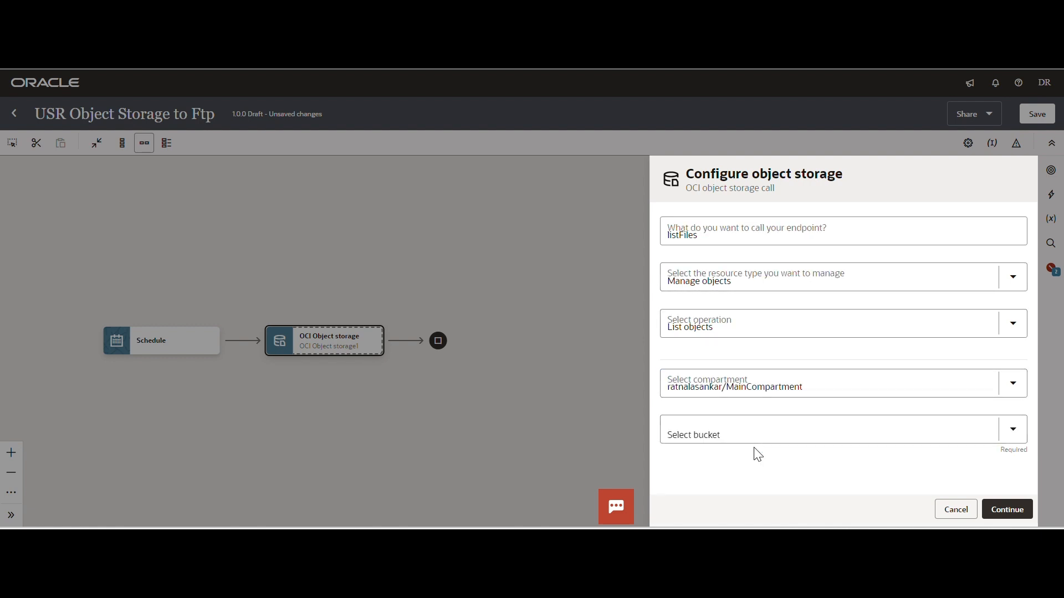
left_click(1012, 430)
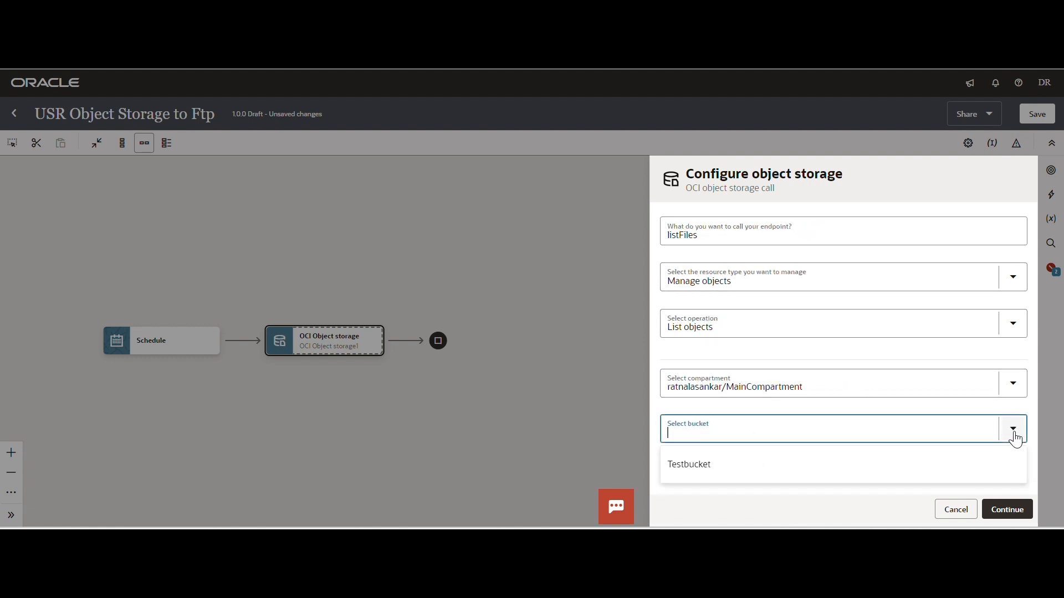
left_click(728, 474)
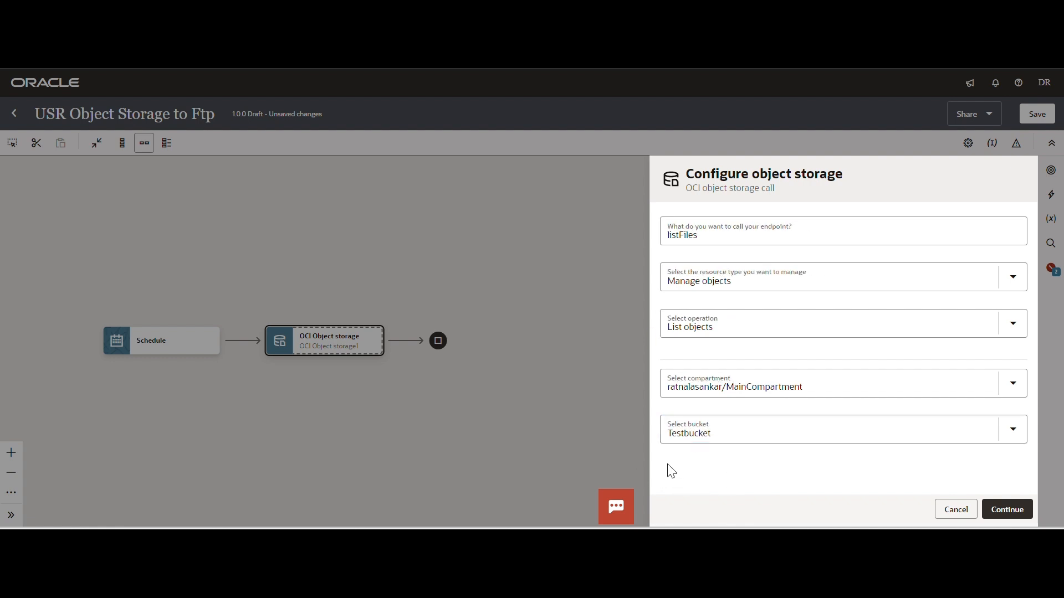
Step: Finish the listFiles endpoint configuration through its summary and save the integration
left_click(733, 436)
left_click(784, 511)
left_click(997, 505)
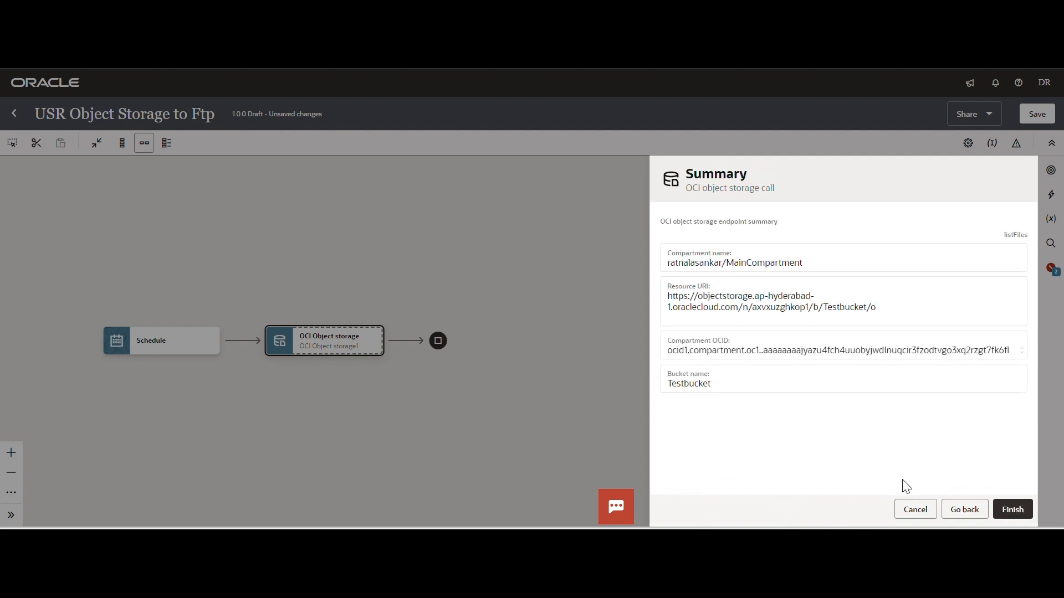
left_click(1013, 510)
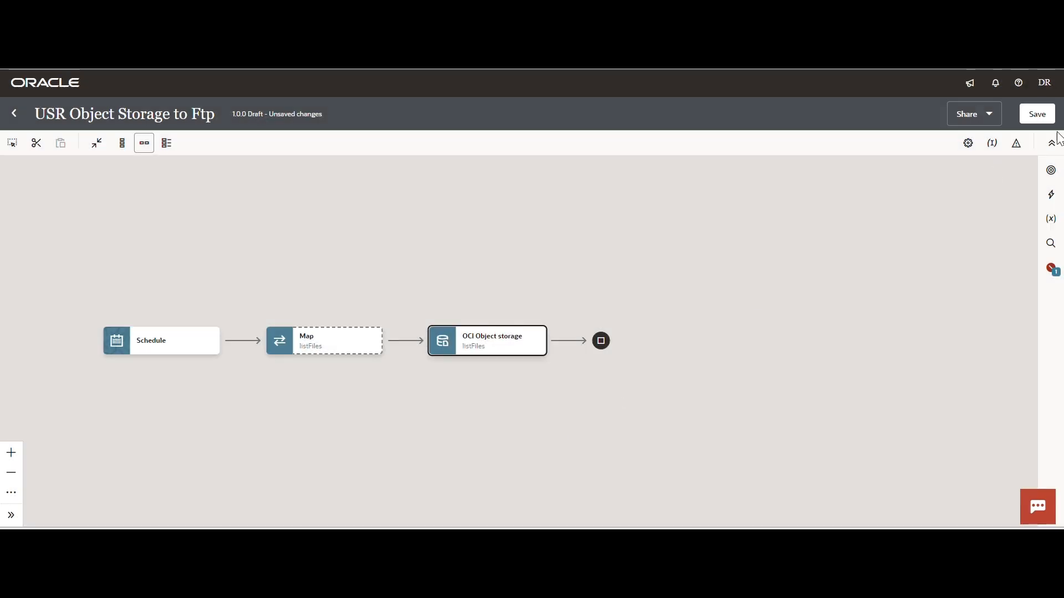
left_click(1041, 116)
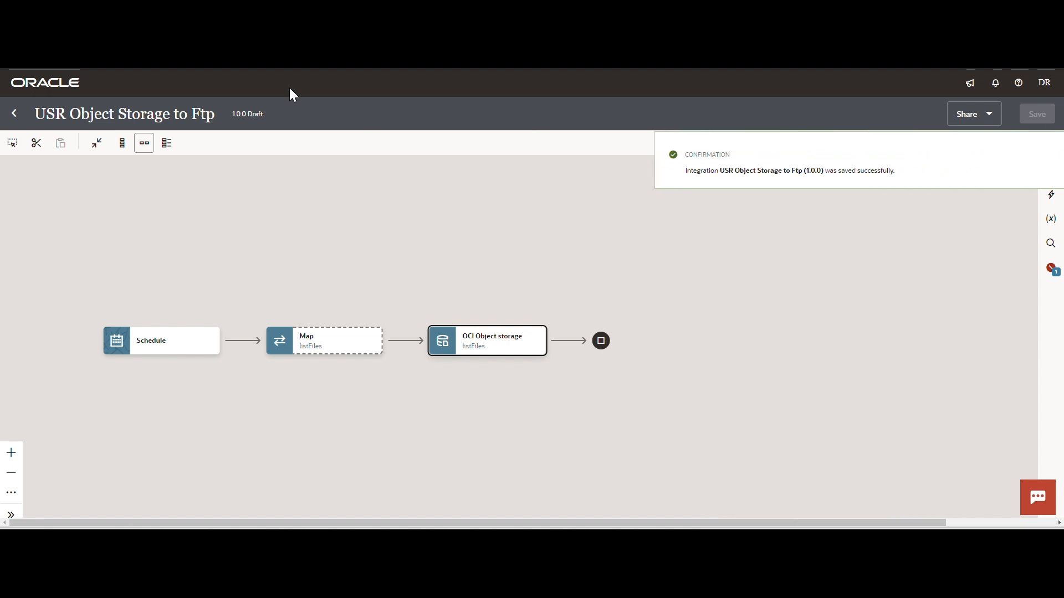
Step: Add a For each action after the listFiles call, with objects from the $listFiles List_ObjectsResponse as the repeating element
mouse_move(503, 351)
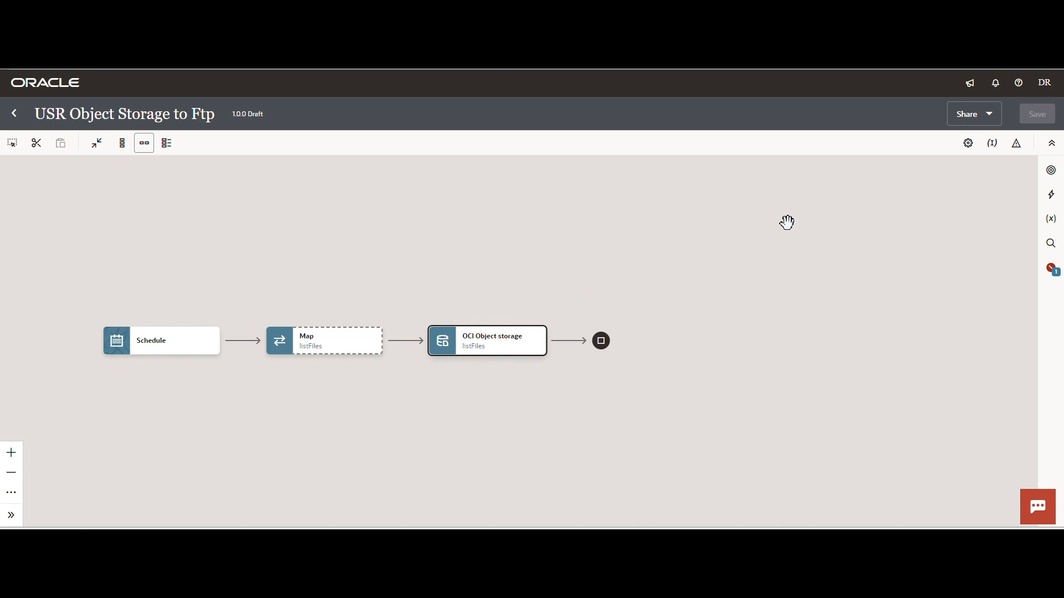
left_click(1051, 196)
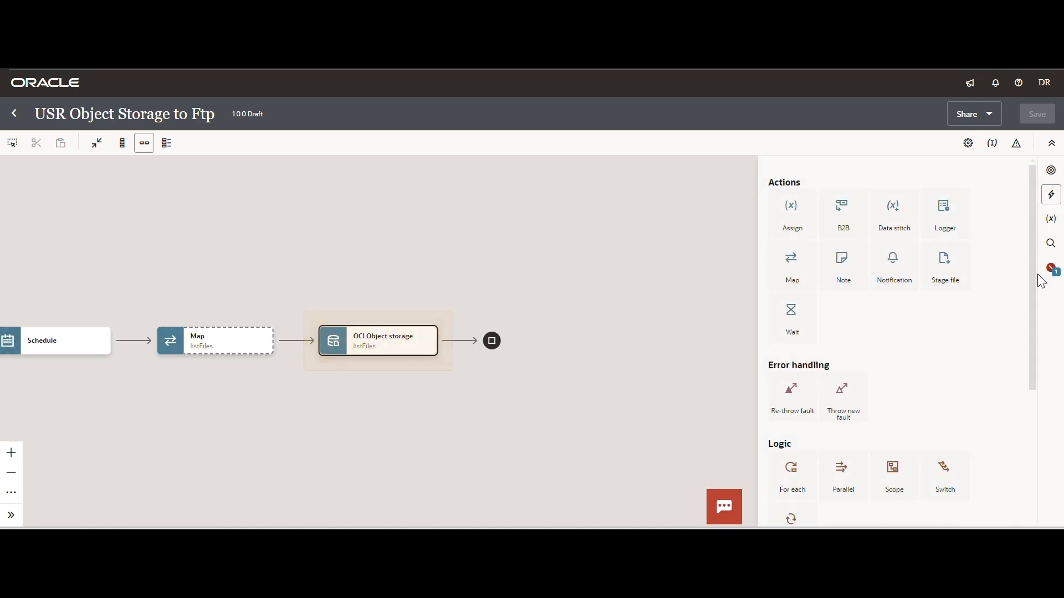
left_click_drag(1036, 280, 1035, 364)
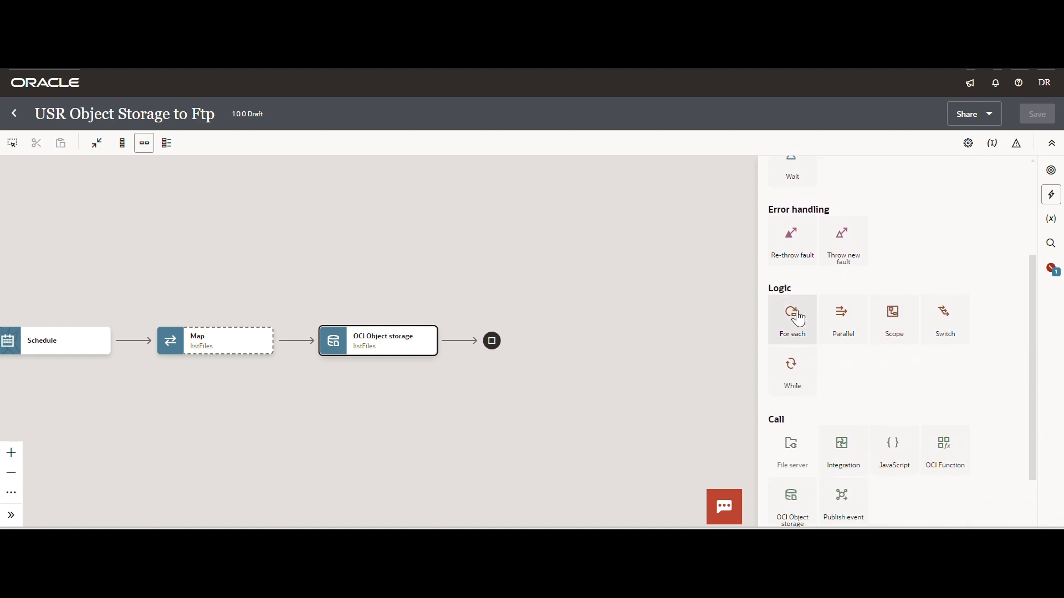
left_click_drag(798, 319, 460, 343)
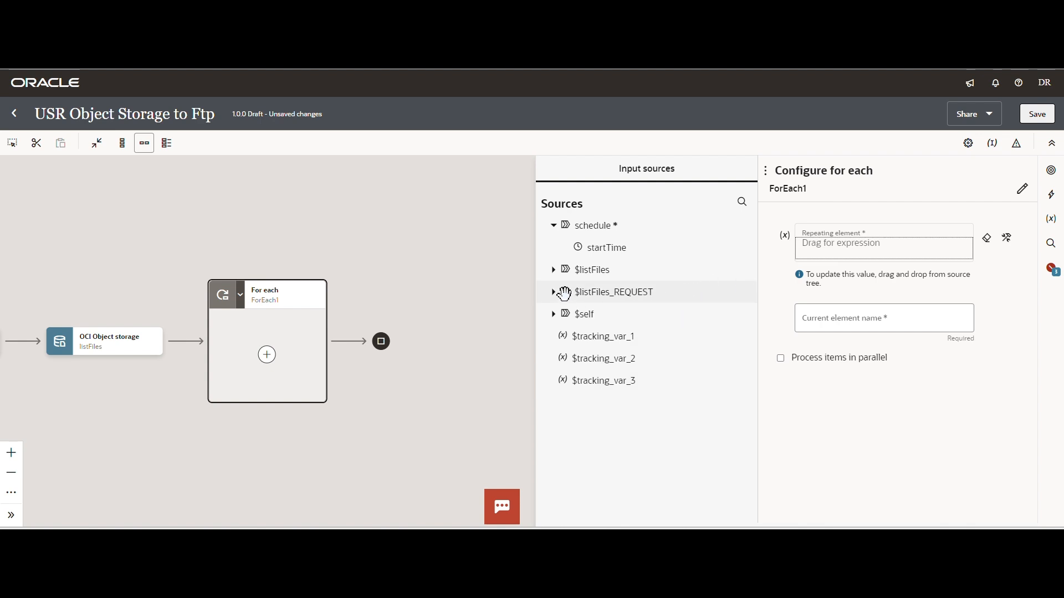
left_click(553, 270)
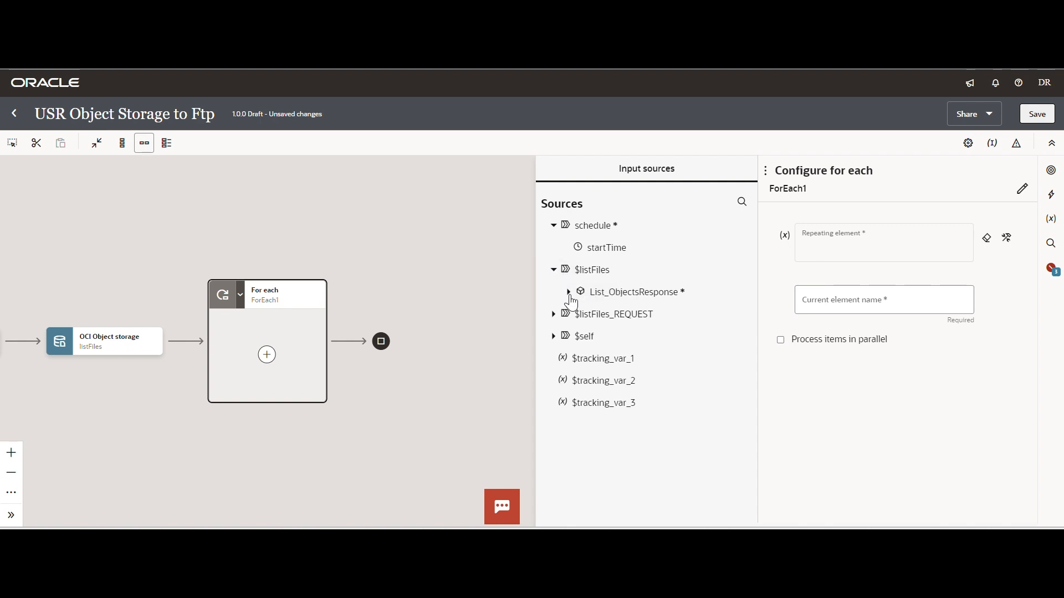
left_click(568, 294)
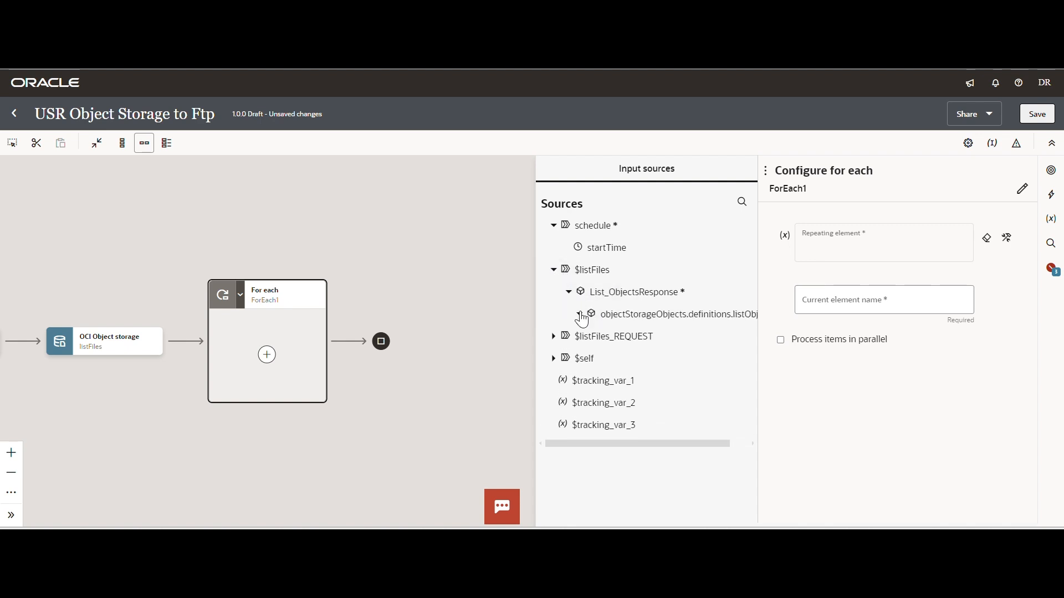
left_click(580, 315)
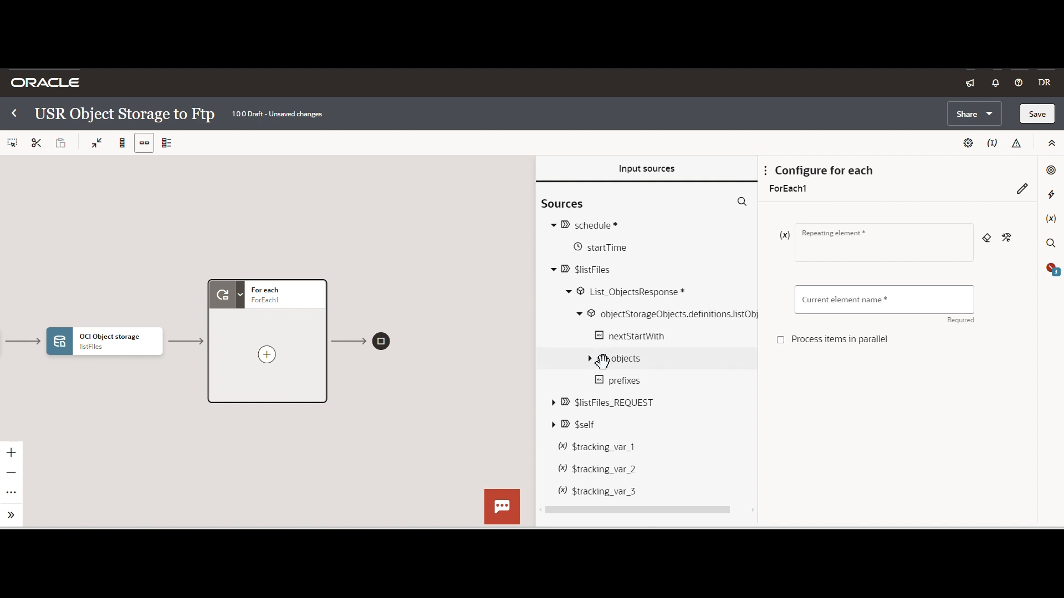
left_click_drag(604, 363, 867, 244)
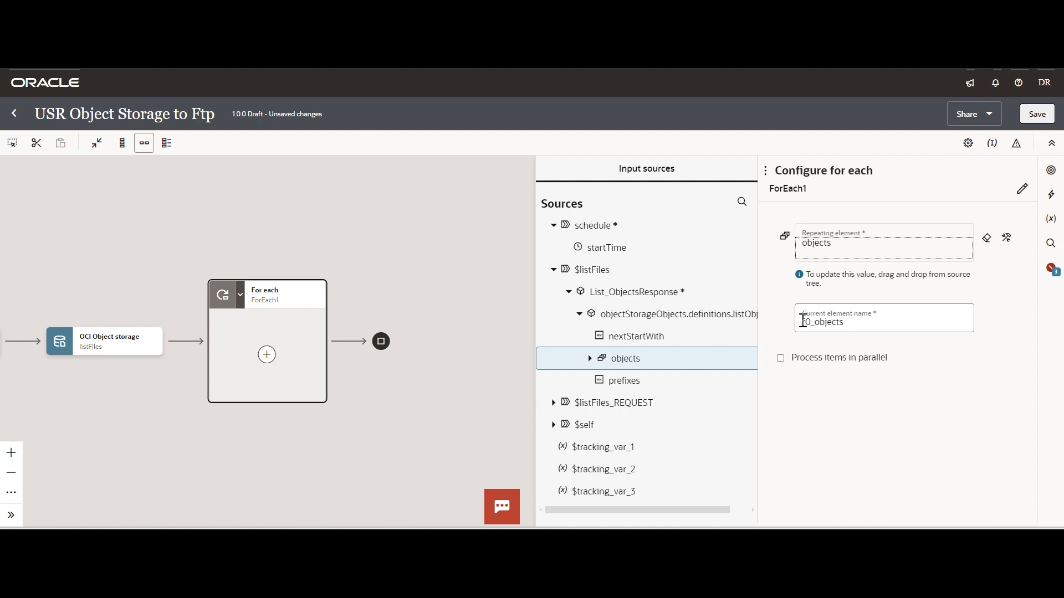
Step: Rename the For each loop's current element to current_objects and save the integration
left_click(846, 325)
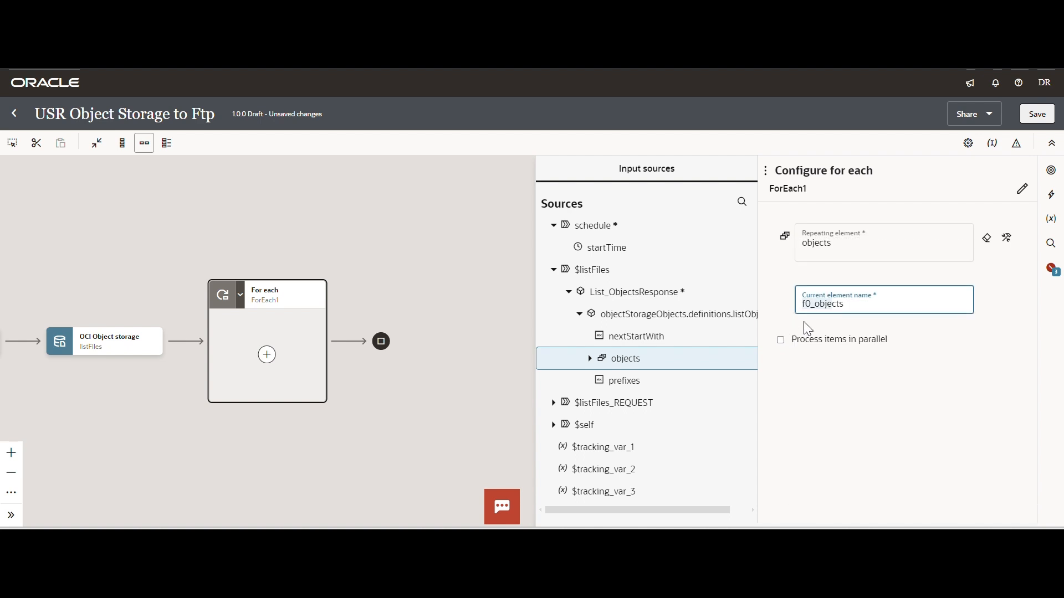
left_click(812, 304)
left_click_drag(813, 304, 803, 306)
key("BackSpace")
type("Cu")
key("BackSpace")
key("BackSpace")
type("current")
left_click(770, 411)
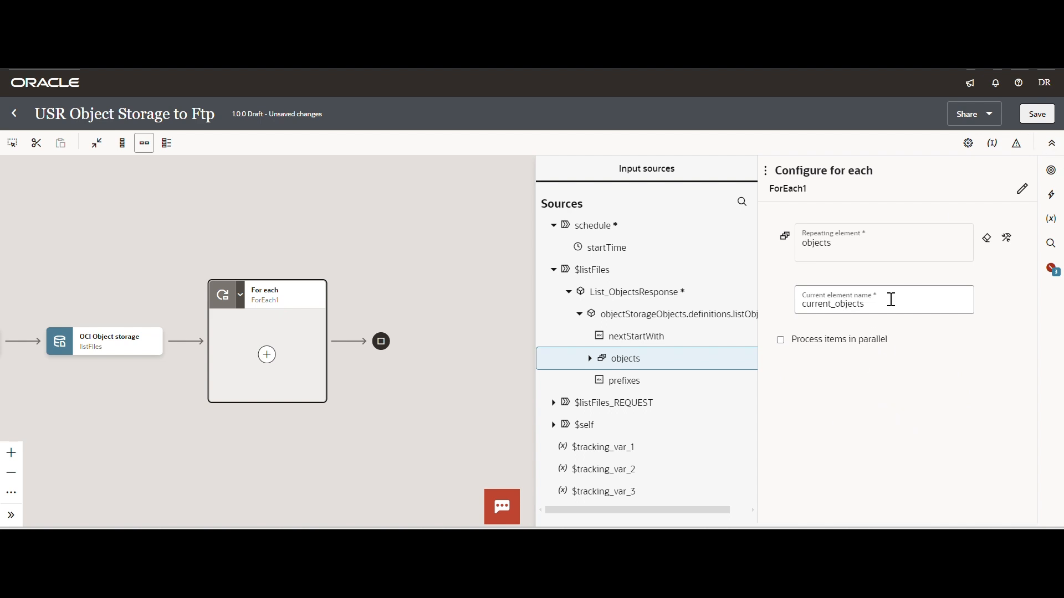
left_click(1036, 116)
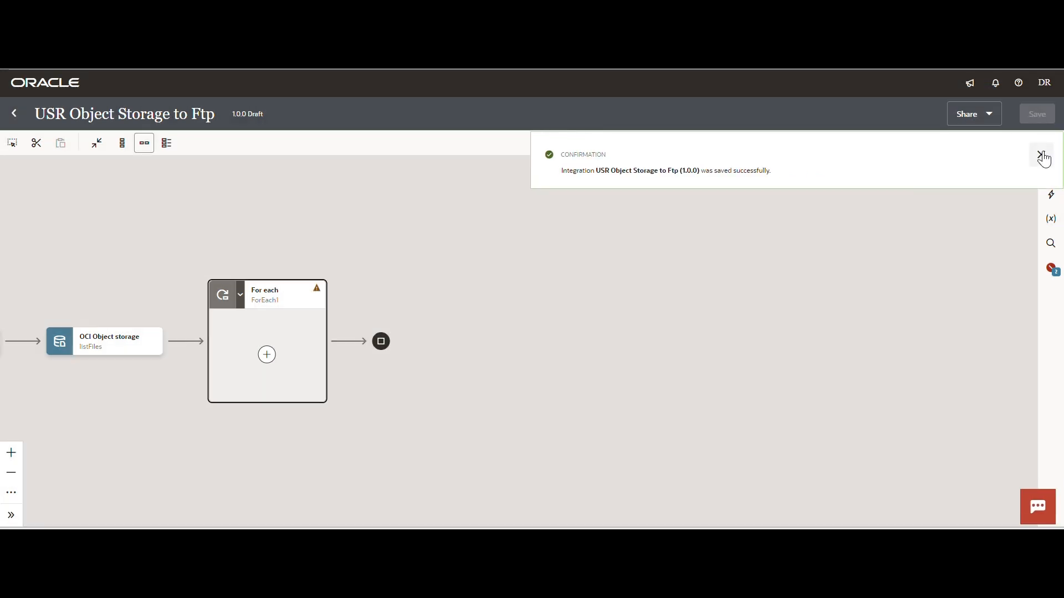
left_click(1043, 157)
Step: Add an OCI Object storage call inside the For each loop and name its endpoint downloadObject
left_click_drag(463, 271, 645, 264)
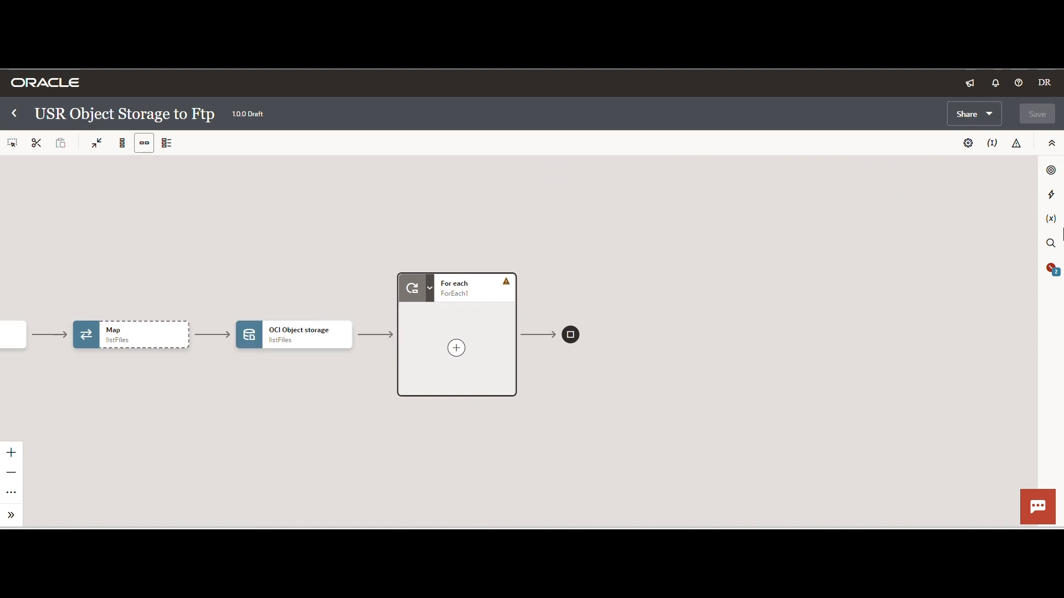
left_click(1052, 195)
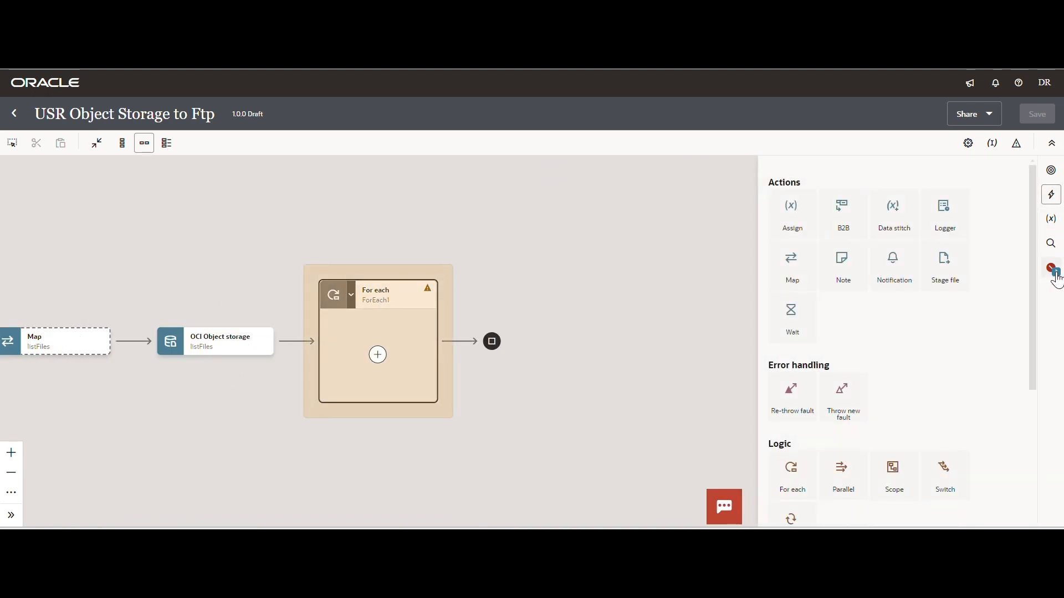
left_click_drag(1033, 306, 1036, 409)
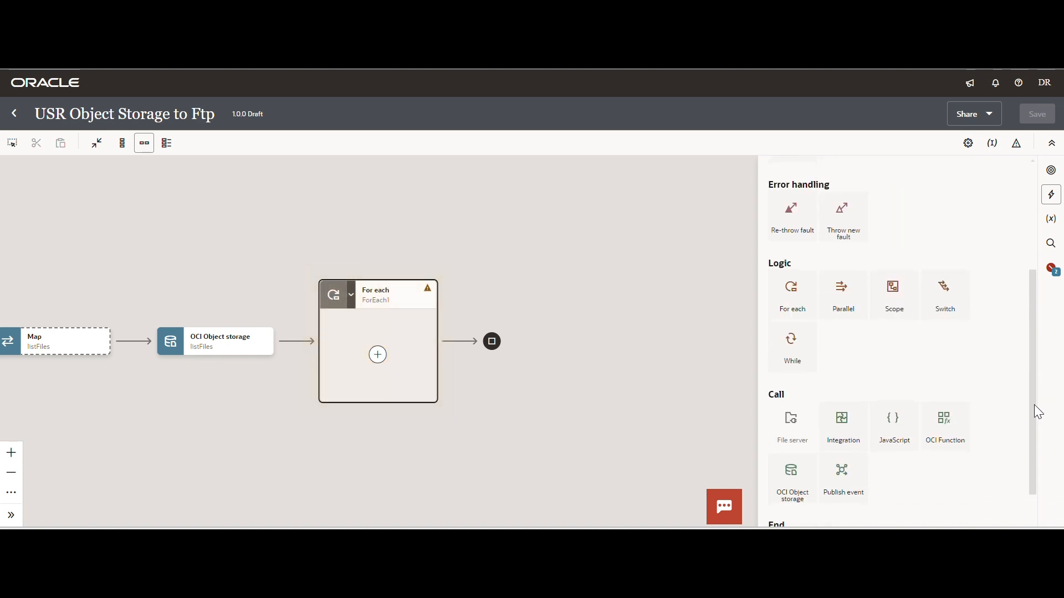
scroll(975, 413, "down", 1)
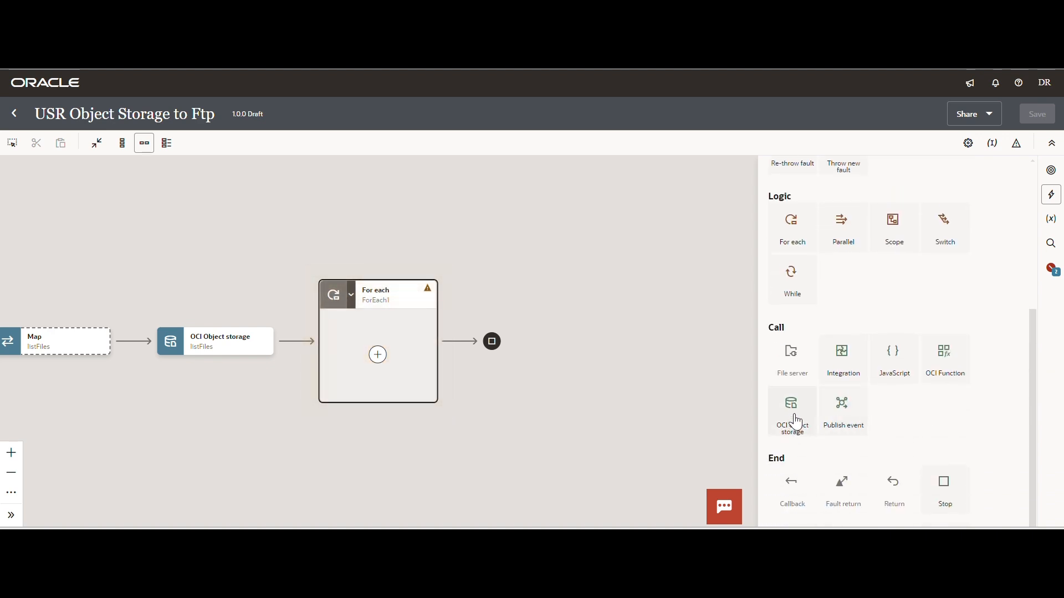
left_click_drag(794, 420, 382, 361)
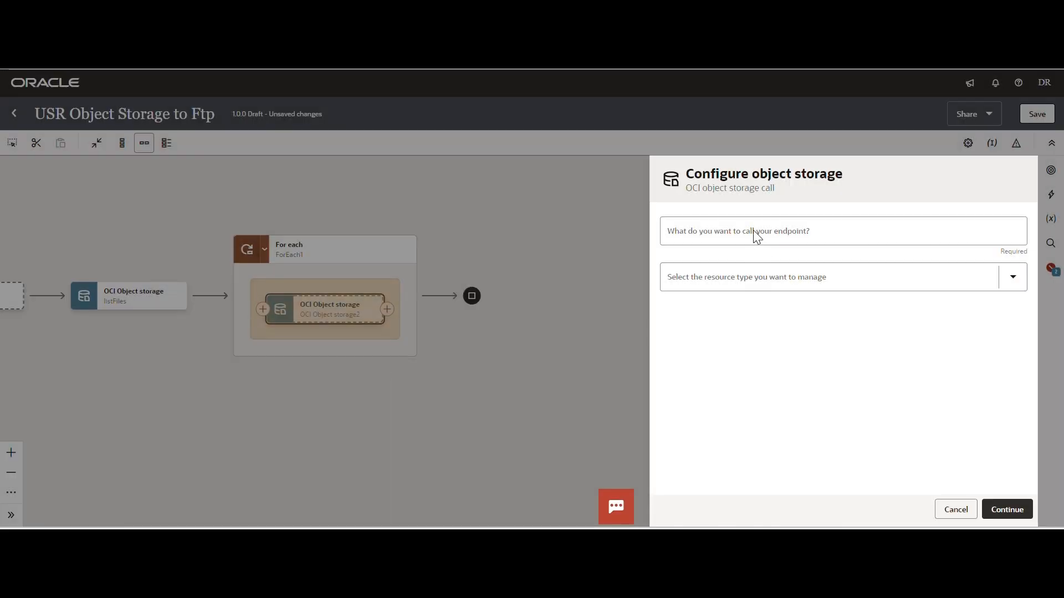
left_click(757, 237)
type("downloadObject")
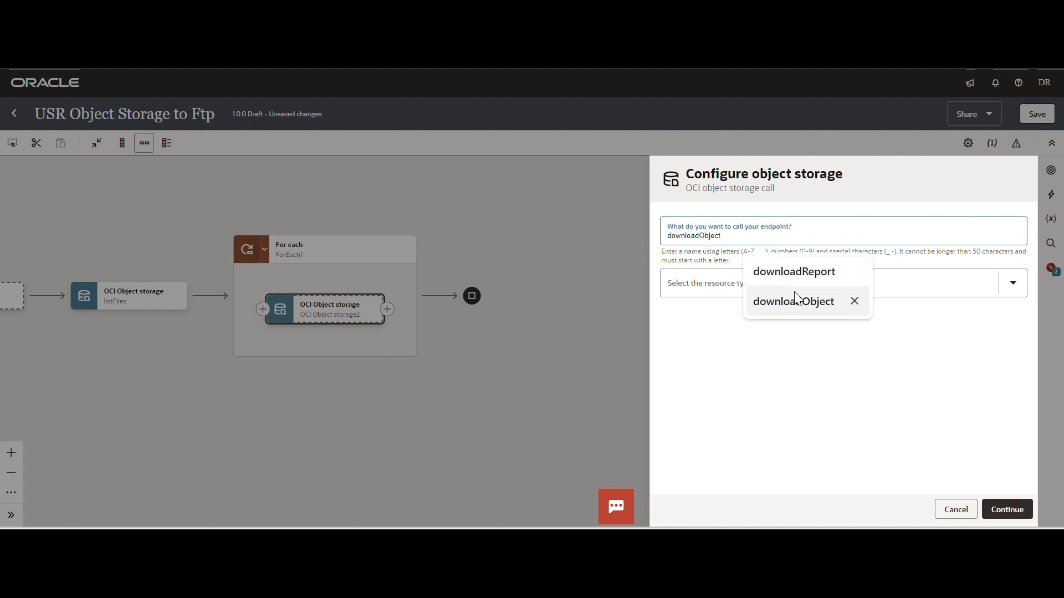
left_click(792, 301)
Step: Set the downloadObject endpoint to Manage objects with the Download object operation, using MainCompartment and the bucket Testbucket
left_click(1015, 284)
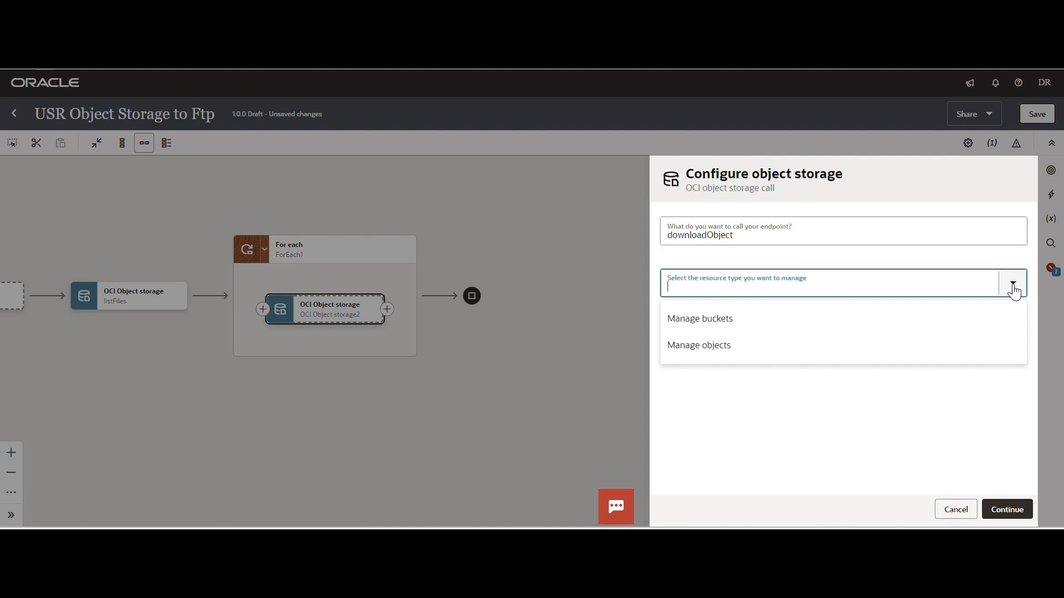
left_click(712, 346)
left_click(1013, 323)
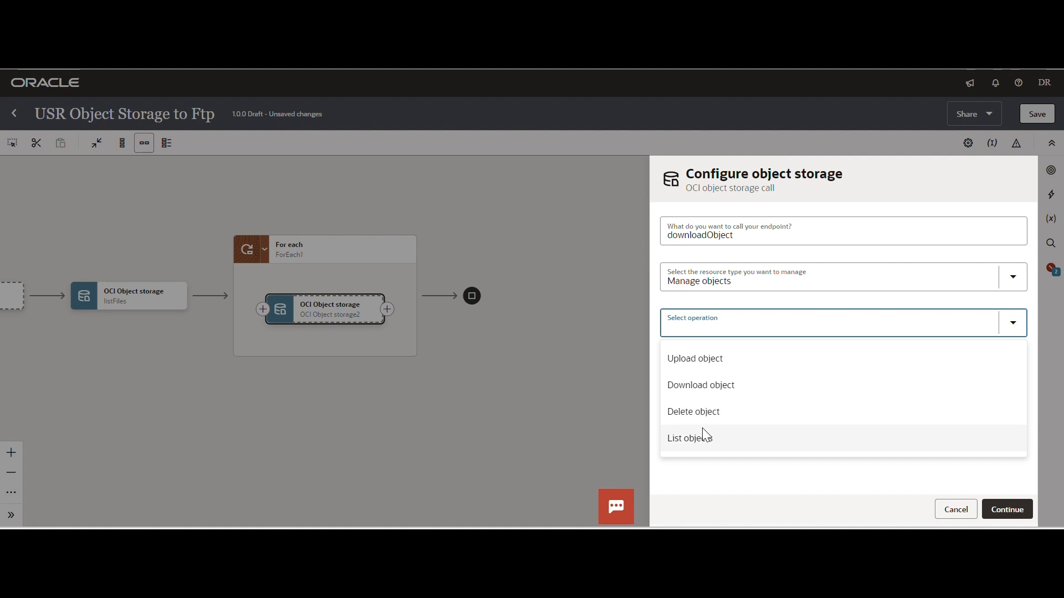
left_click(709, 395)
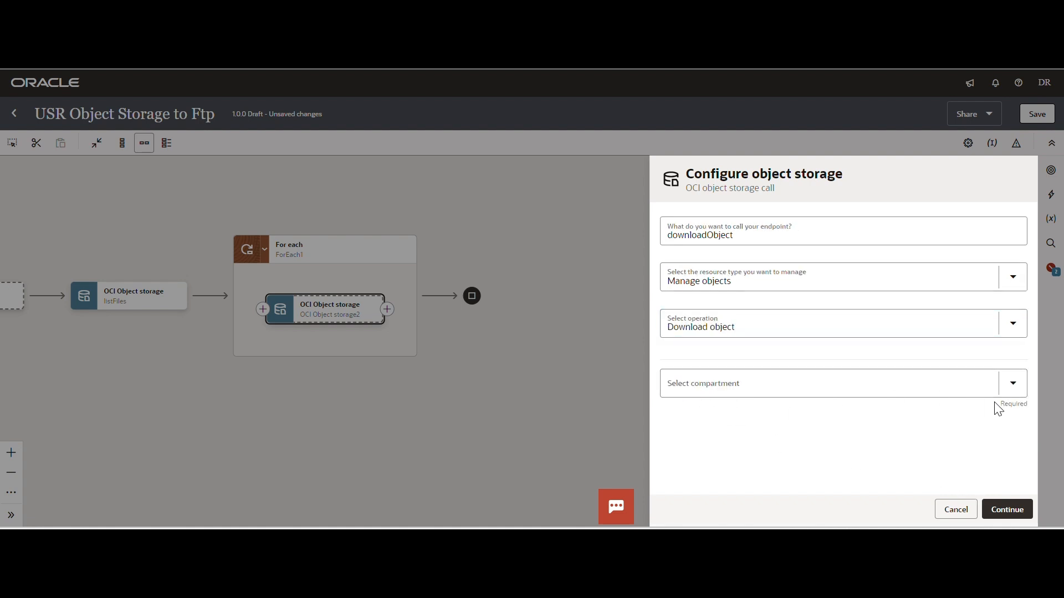
left_click(1006, 391)
left_click(799, 445)
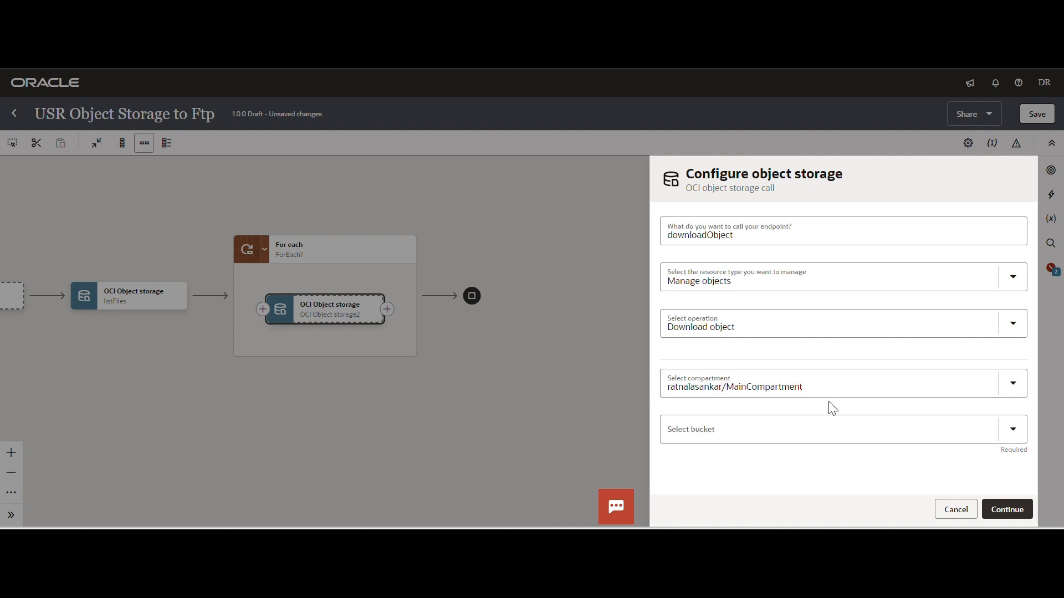
left_click(1004, 436)
left_click(714, 470)
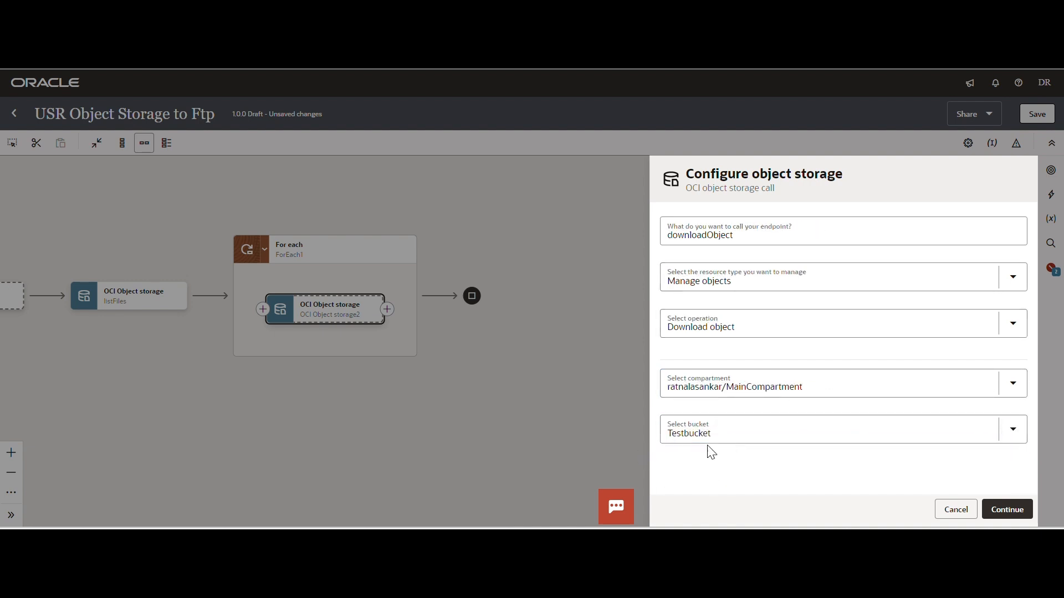
Step: Finish the downloadObject endpoint configuration through its summary and save the integration
left_click(1006, 507)
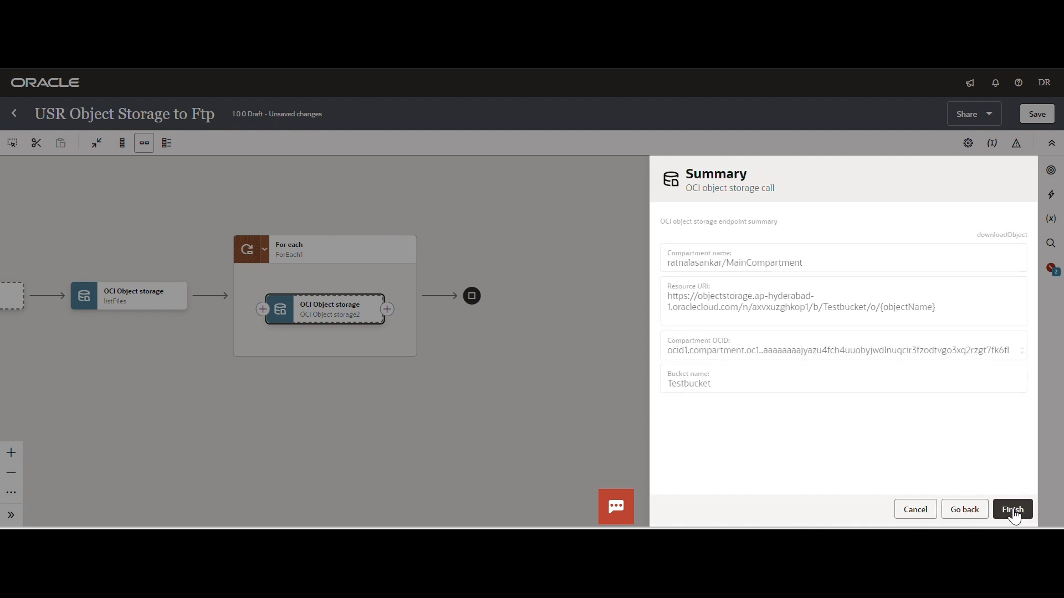
left_click(1012, 510)
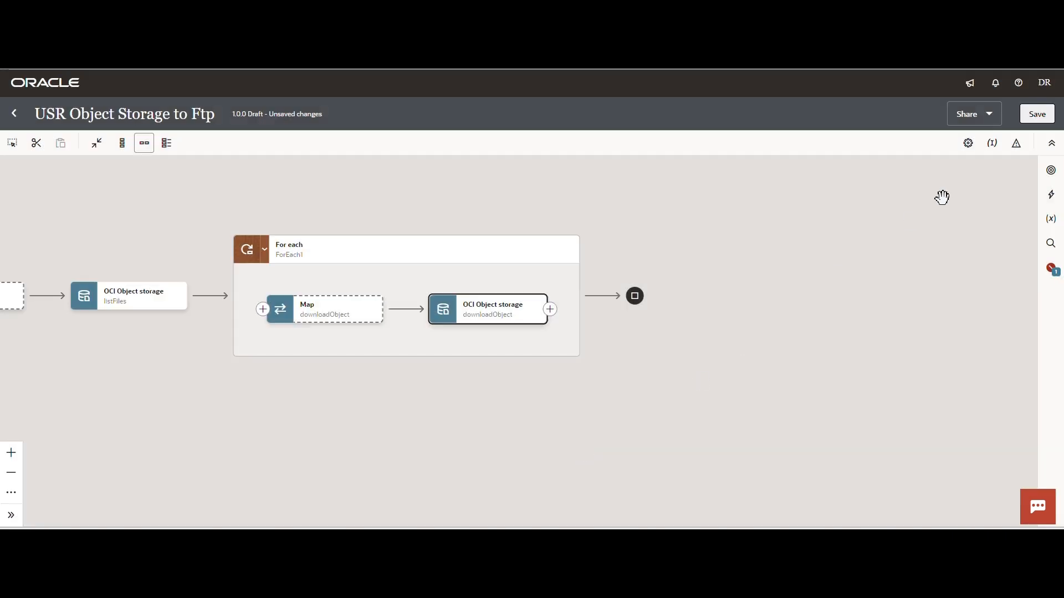
left_click(1037, 114)
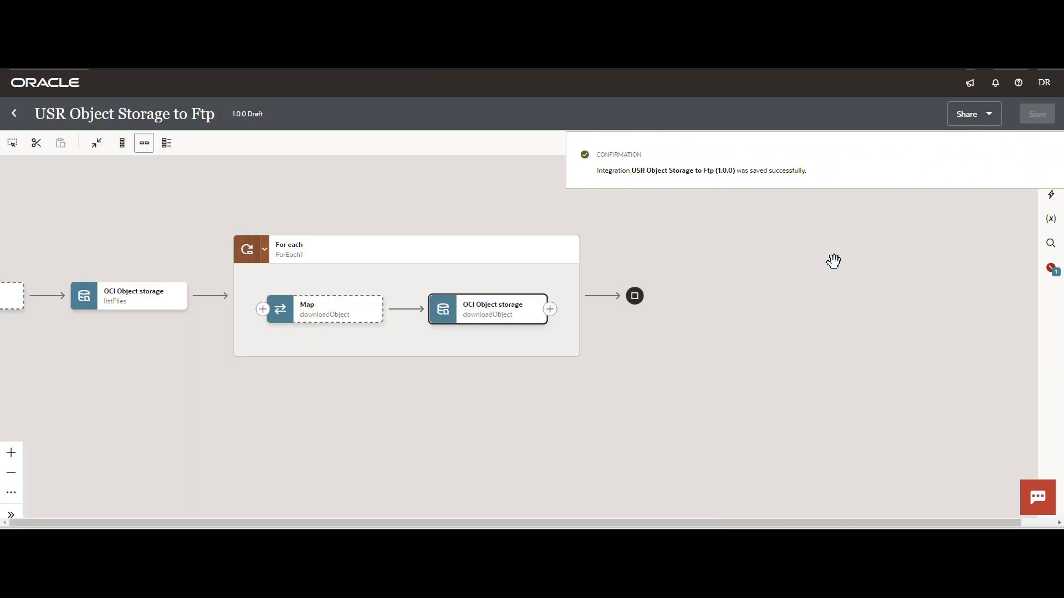
left_click(1041, 154)
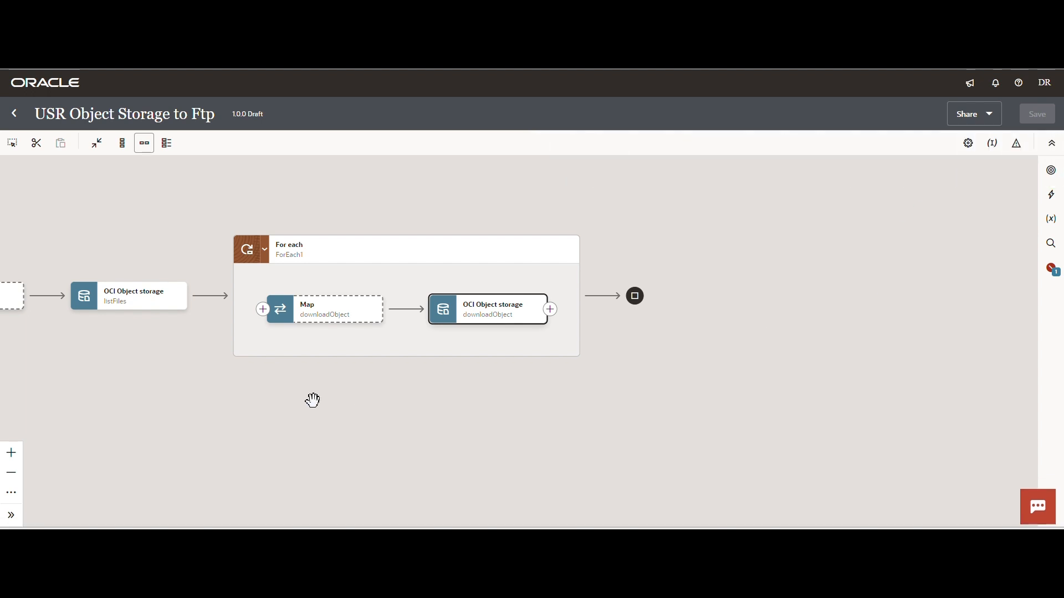
Step: Map Name from current_objects to Object Name in the downloadObject map, validate the mapping and return to the integration
left_click(375, 316)
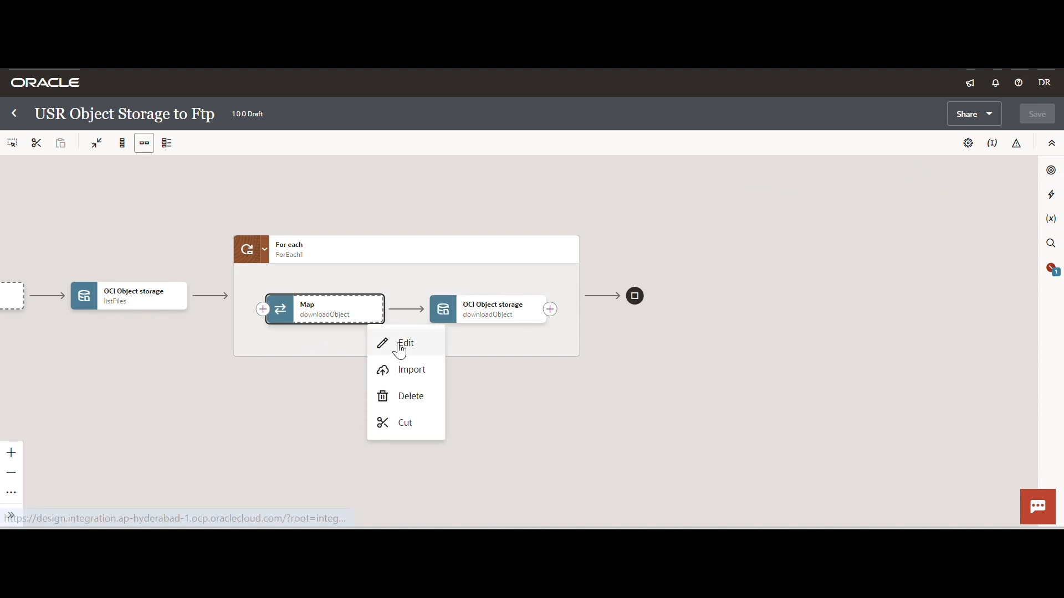
left_click(399, 340)
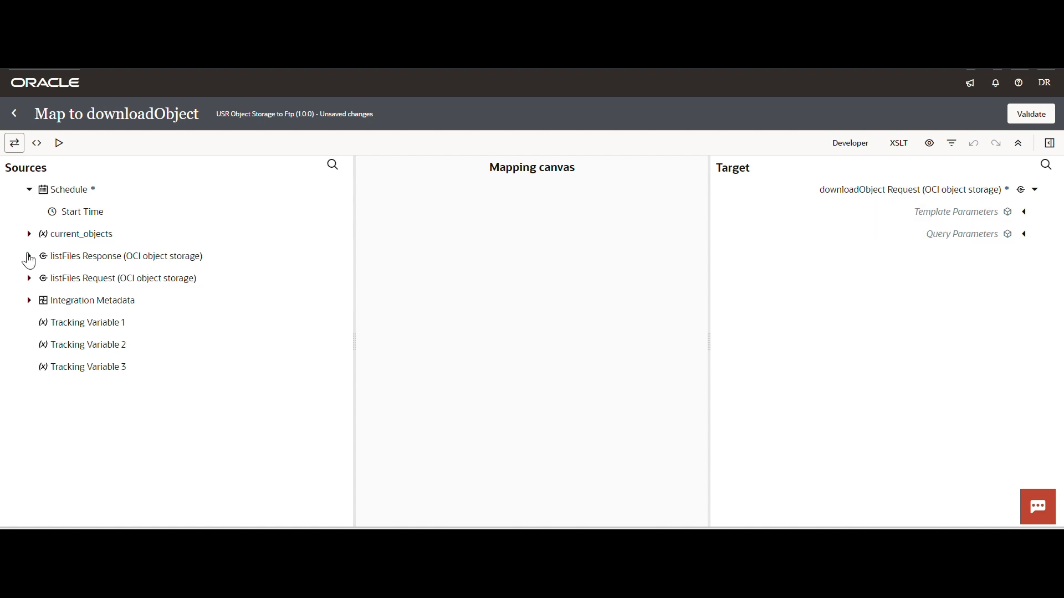
left_click(29, 233)
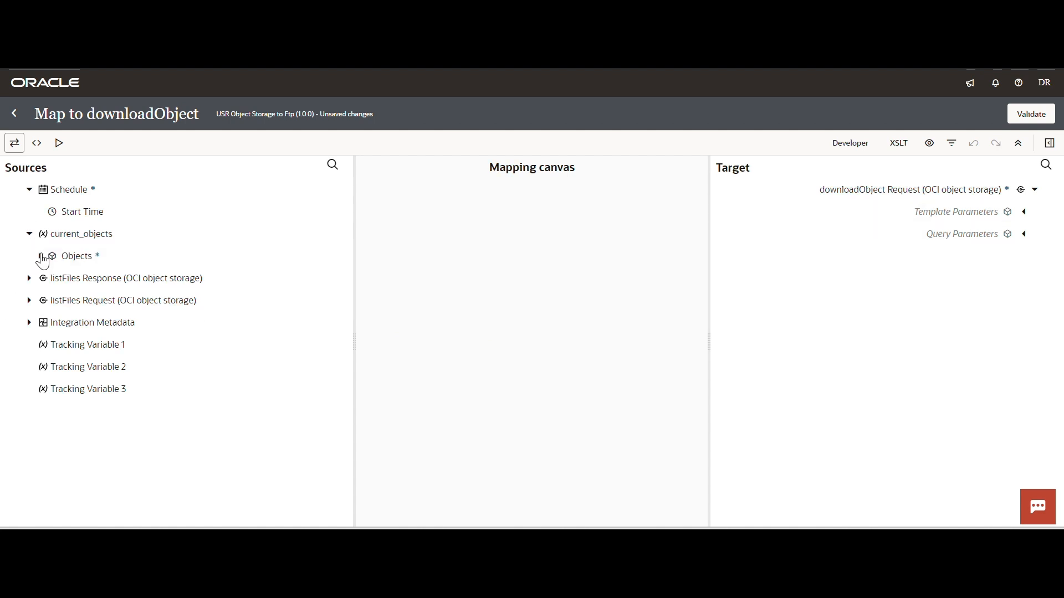
left_click(39, 256)
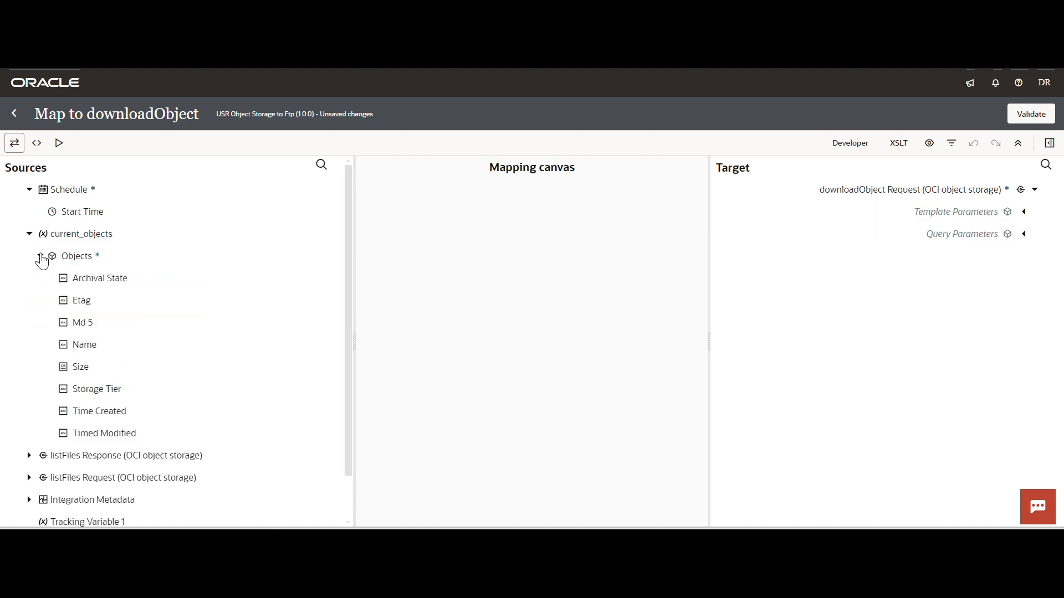
left_click(1024, 212)
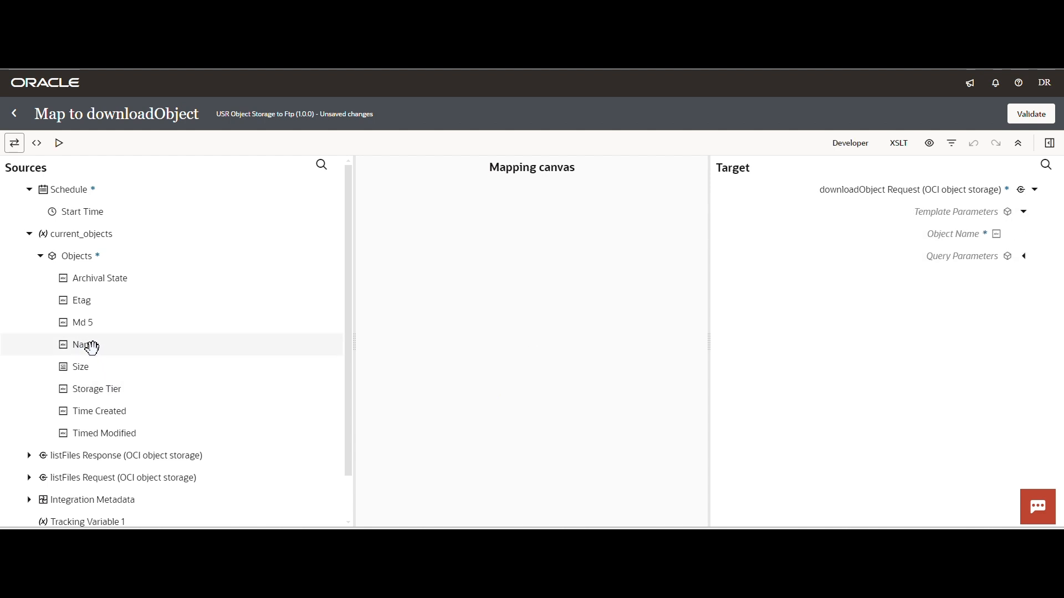
left_click_drag(156, 348, 928, 239)
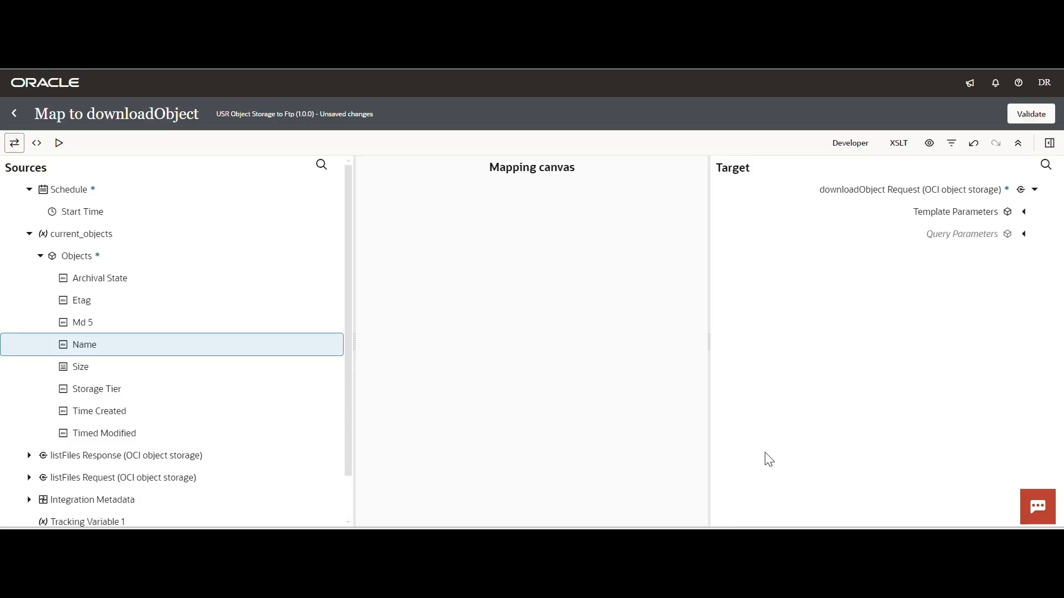
left_click(1032, 116)
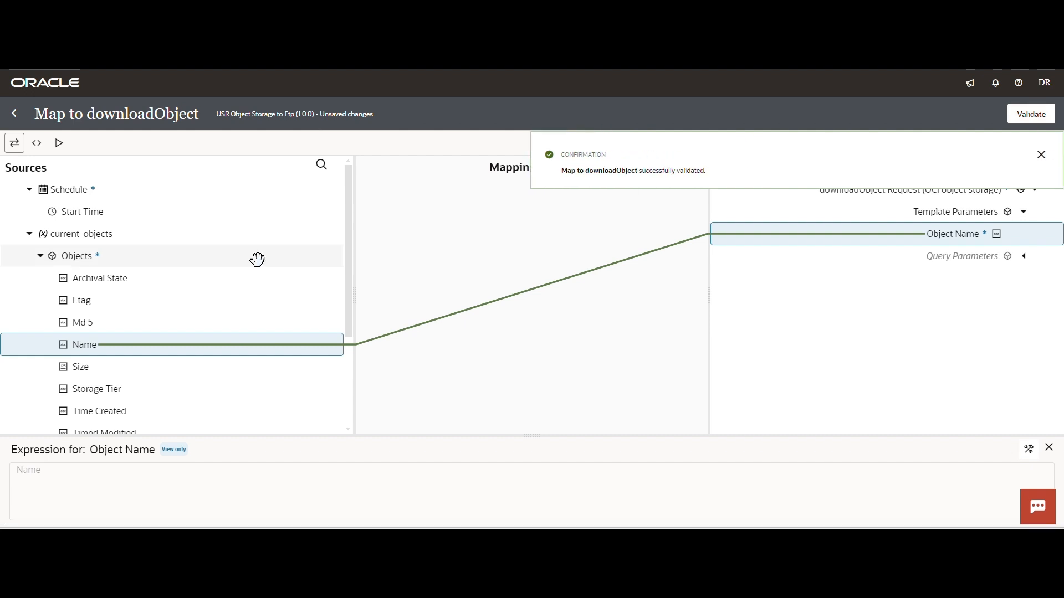
left_click(14, 115)
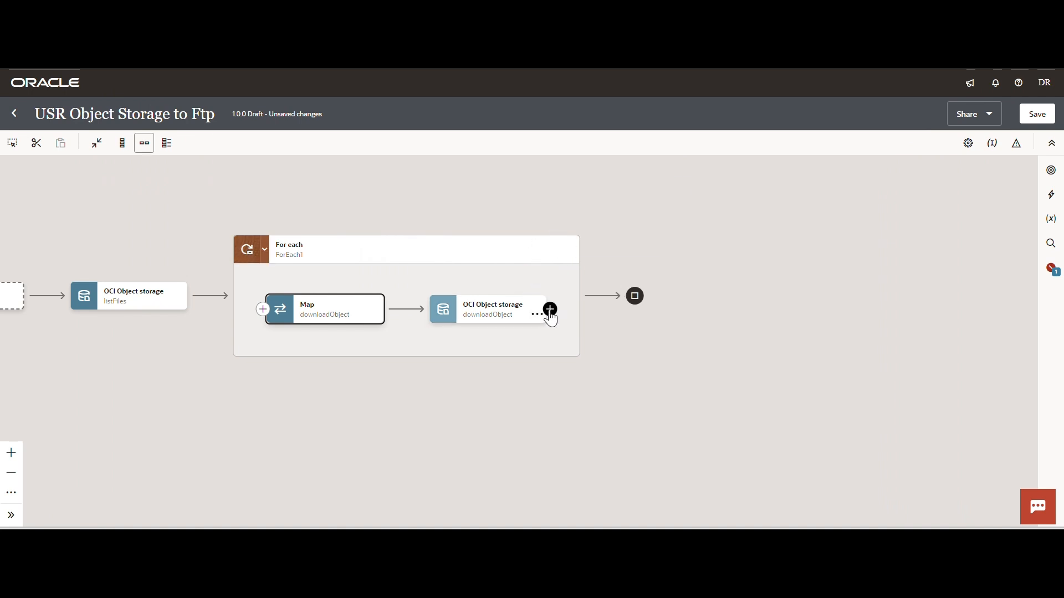
Step: Add an FTP invoke using UST_FTP_Connection after downloadObject in the loop, name its endpoint writeFTP and continue to its operations
left_click(550, 309)
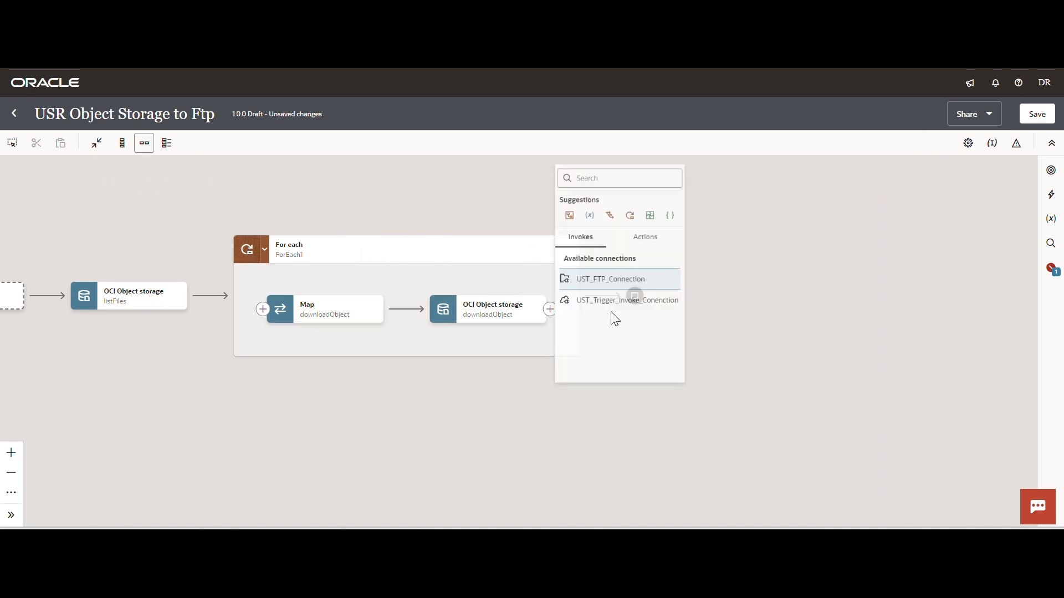
left_click(610, 311)
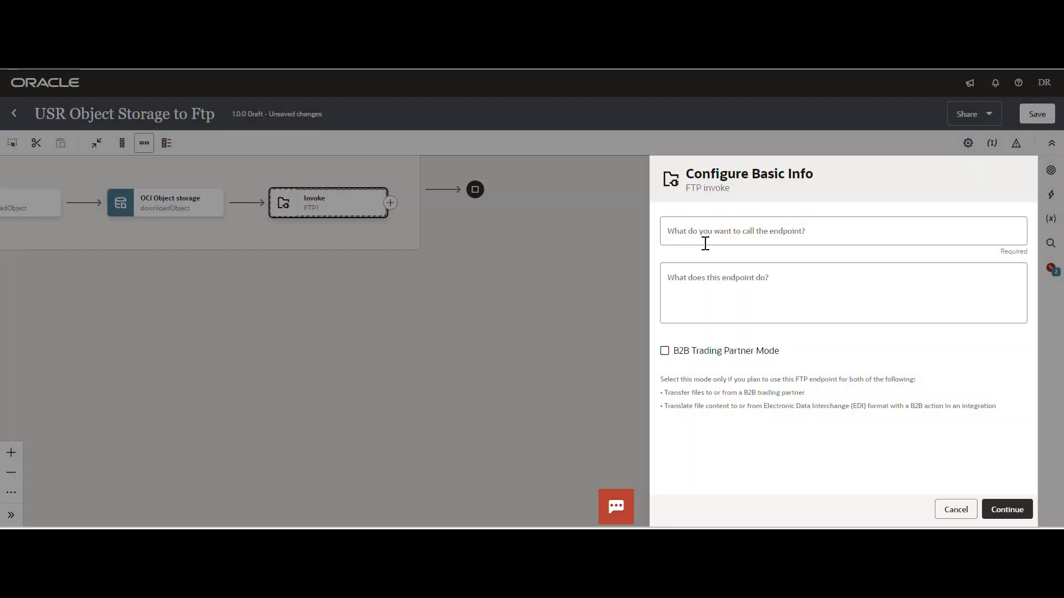
left_click(705, 243)
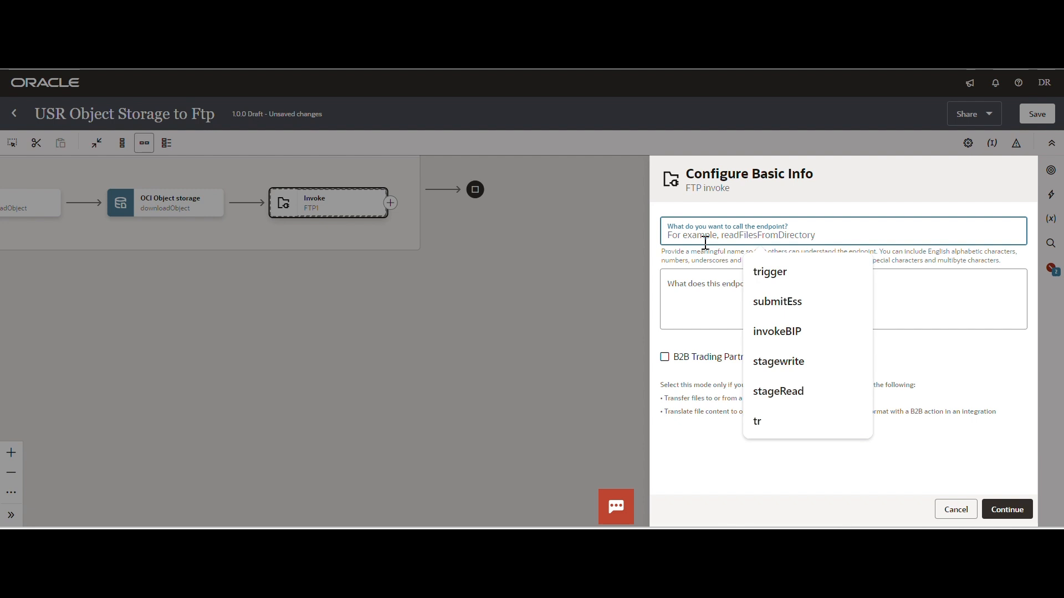
type("write")
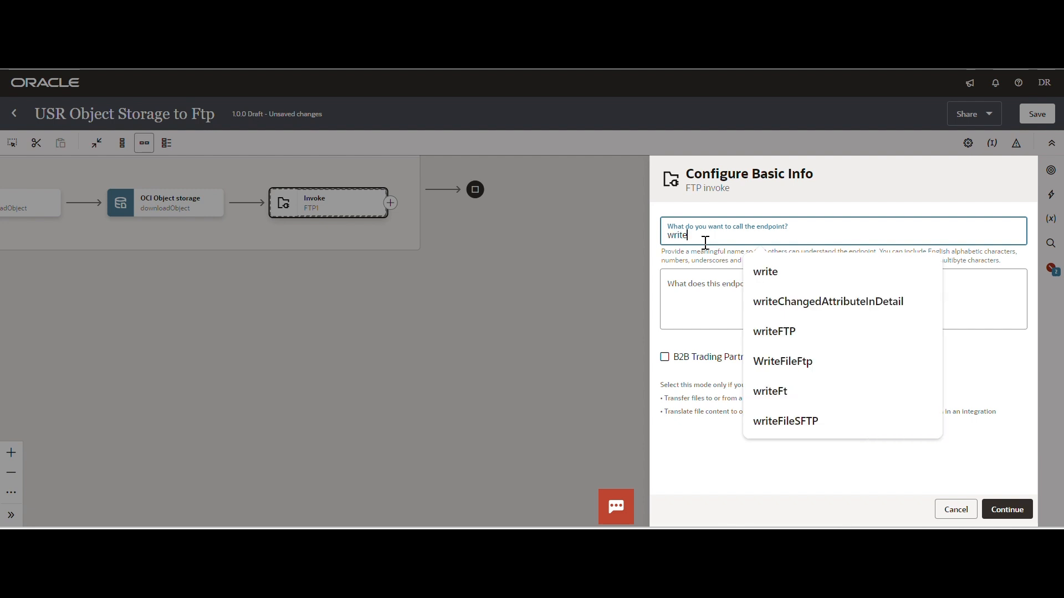
type("FTP")
key("Tab")
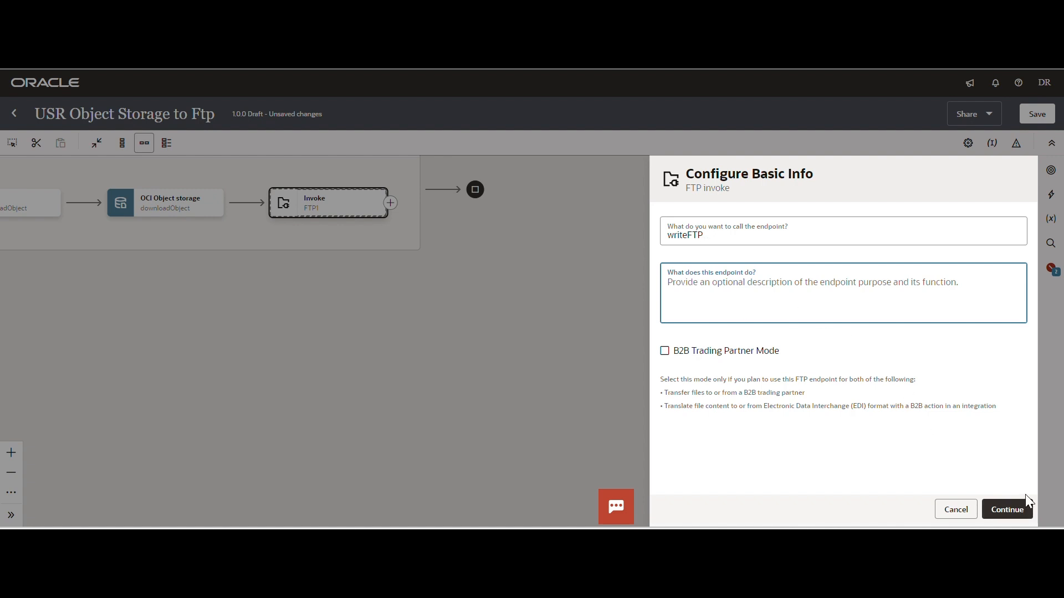
left_click(1016, 507)
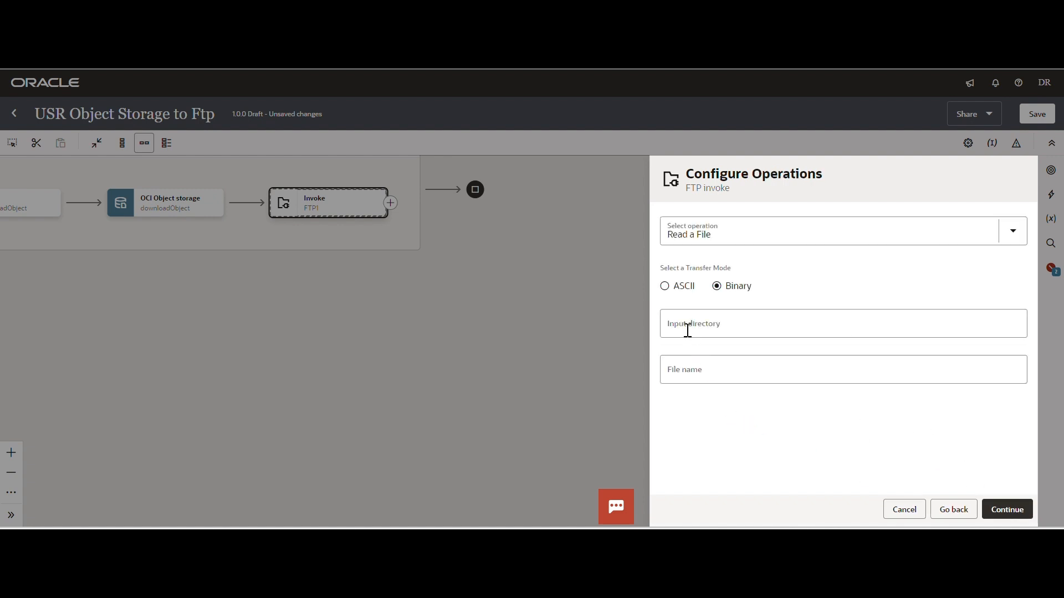
Step: Set the writeFTP endpoint's operation to Write File
left_click(1013, 234)
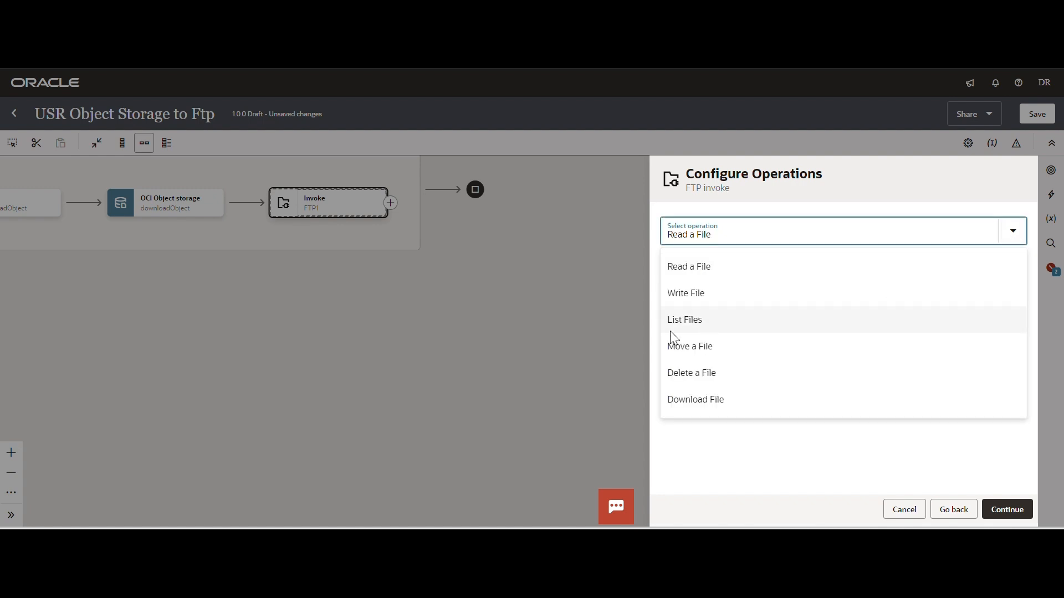
left_click(709, 299)
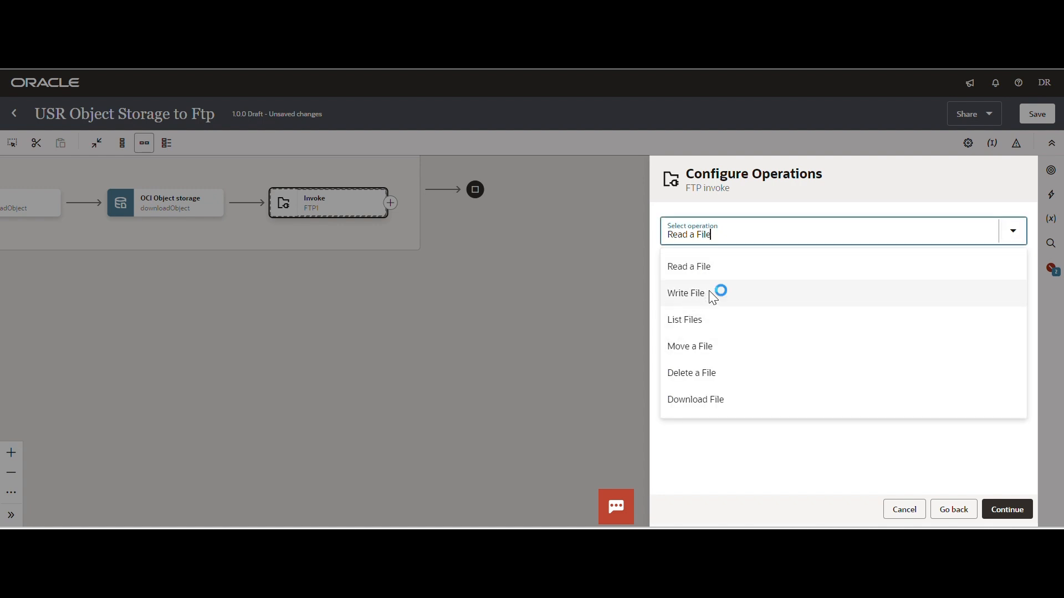
left_click(701, 332)
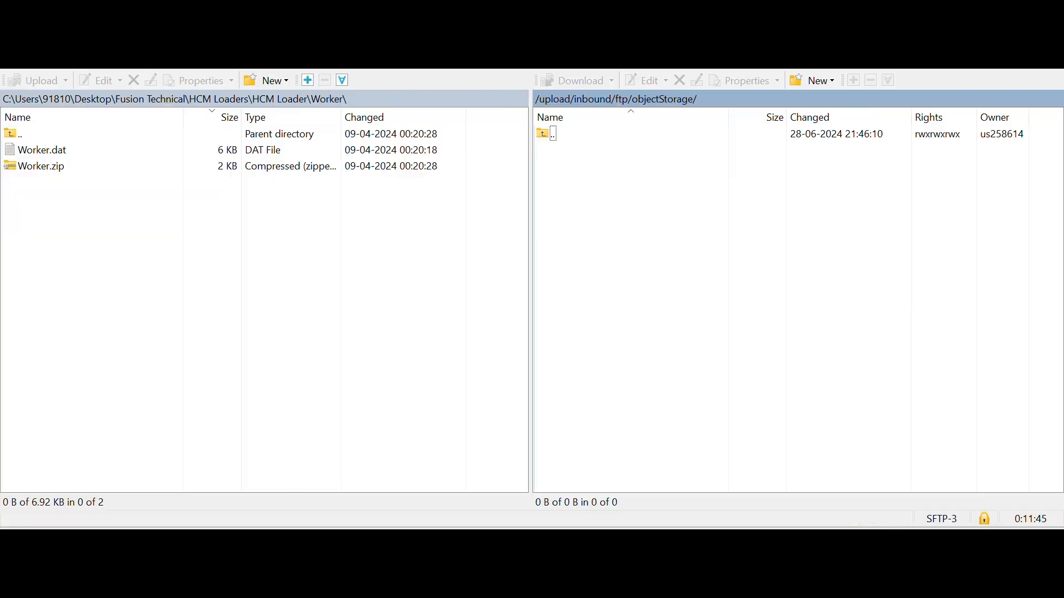
Step: Copy the remote directory path /upload/inbound/ftp/objectStorage from the SFTP client and return to the integration
right_click(697, 105)
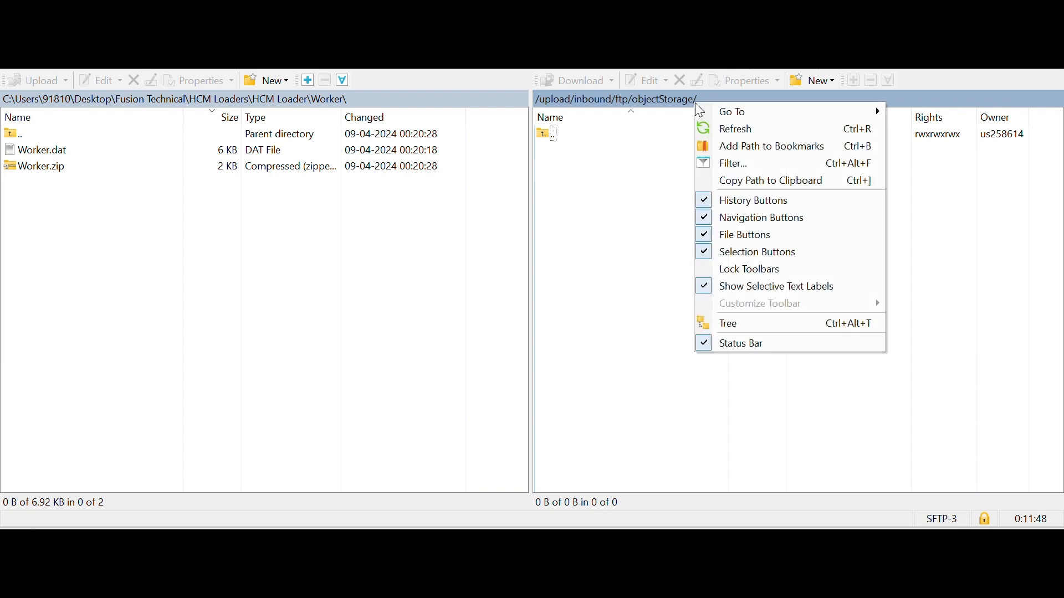
left_click(772, 183)
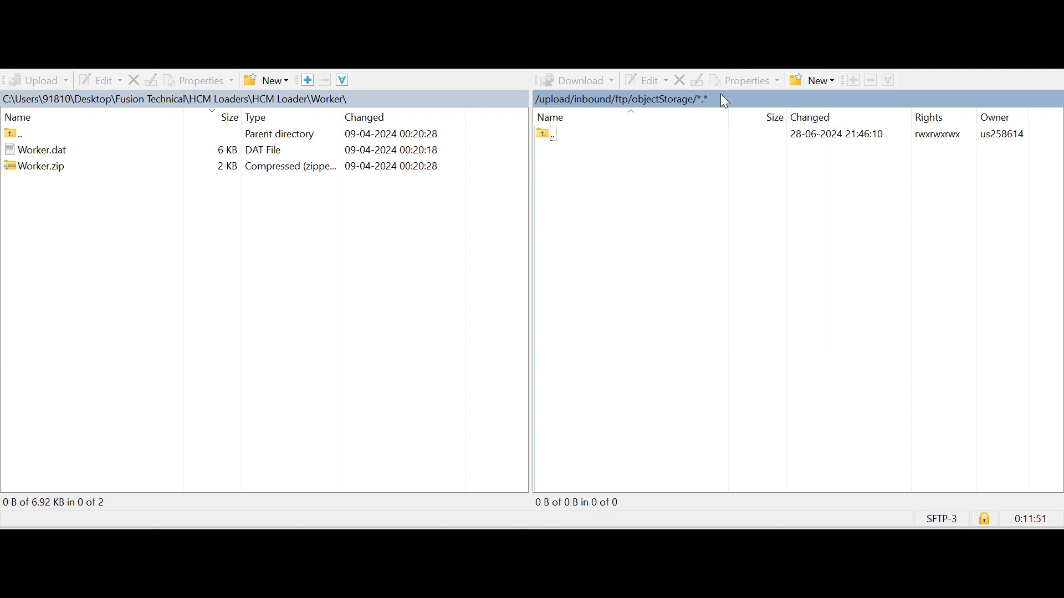
left_click(720, 94)
left_click(580, 150)
left_click_drag(580, 150, 326, 135)
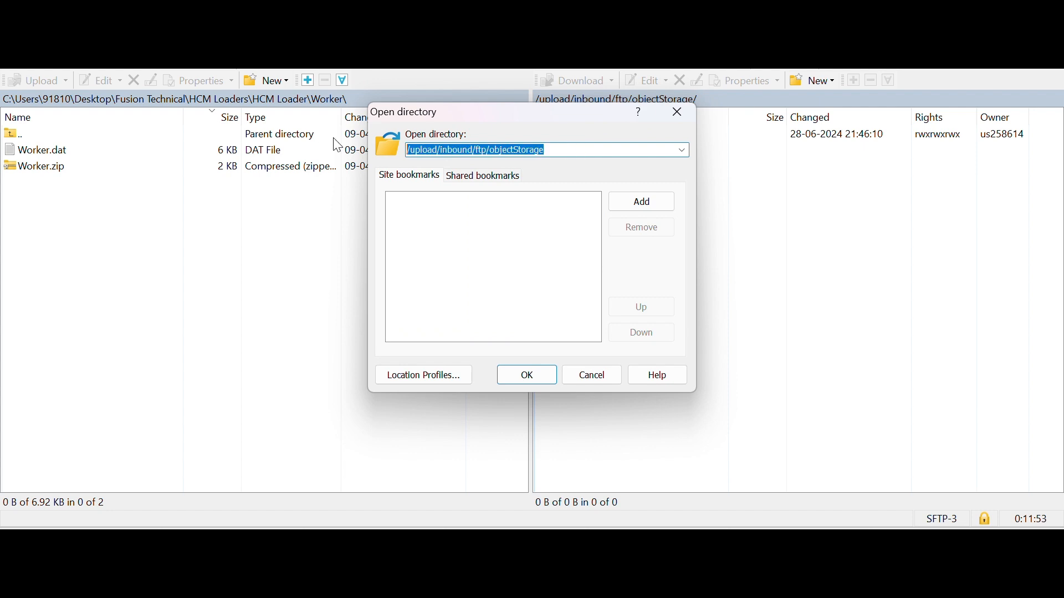
left_click(678, 113)
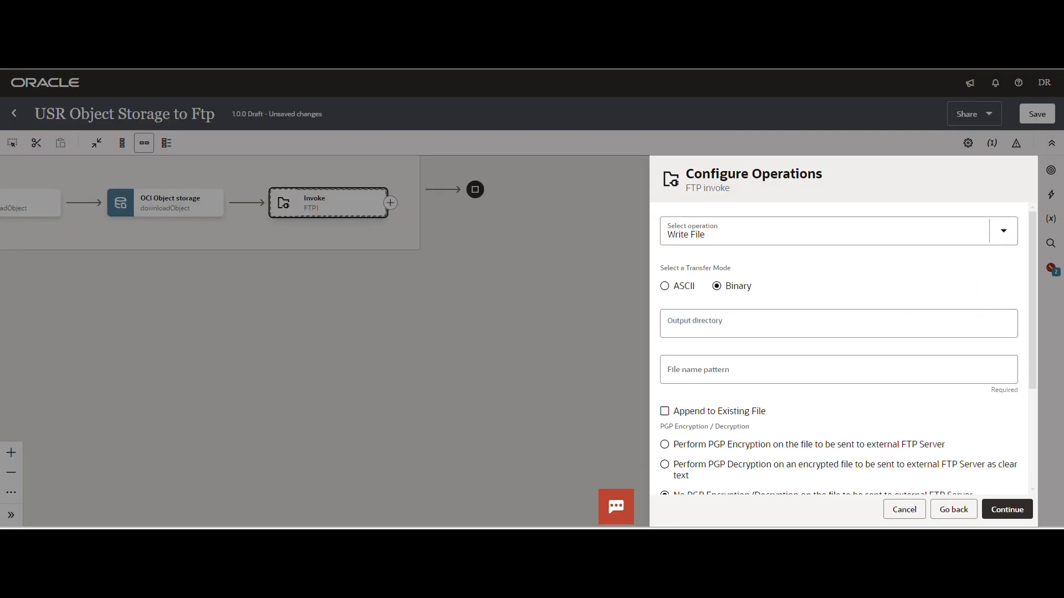
Step: Set the writeFTP output directory to /upload/inbound/ftp/objectStorage and the file name pattern to XYZ, continuing to the schema settings
key("ctrl+v")
left_click(697, 375)
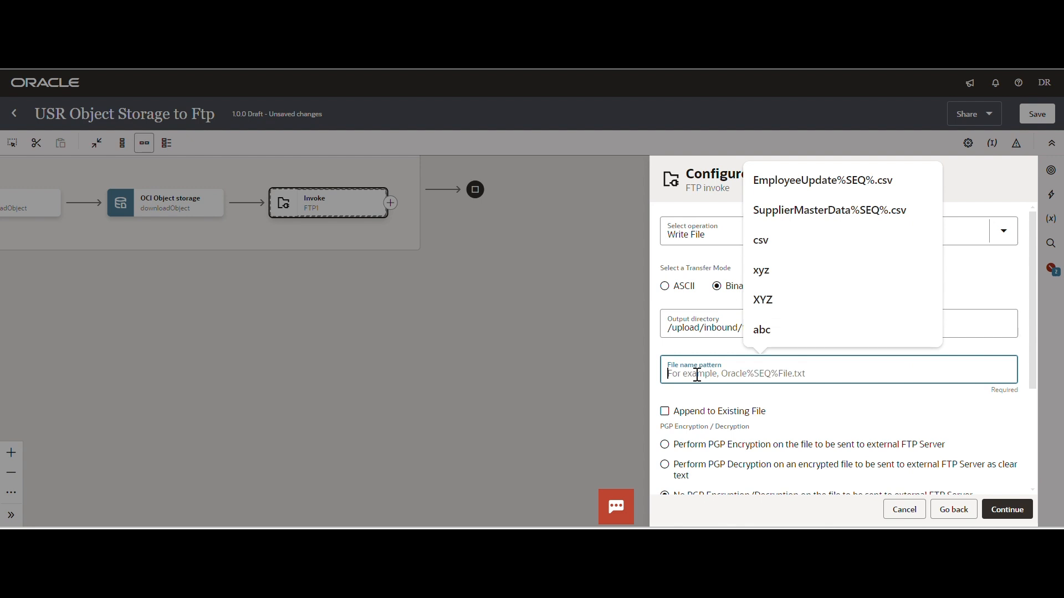
type("XYZ")
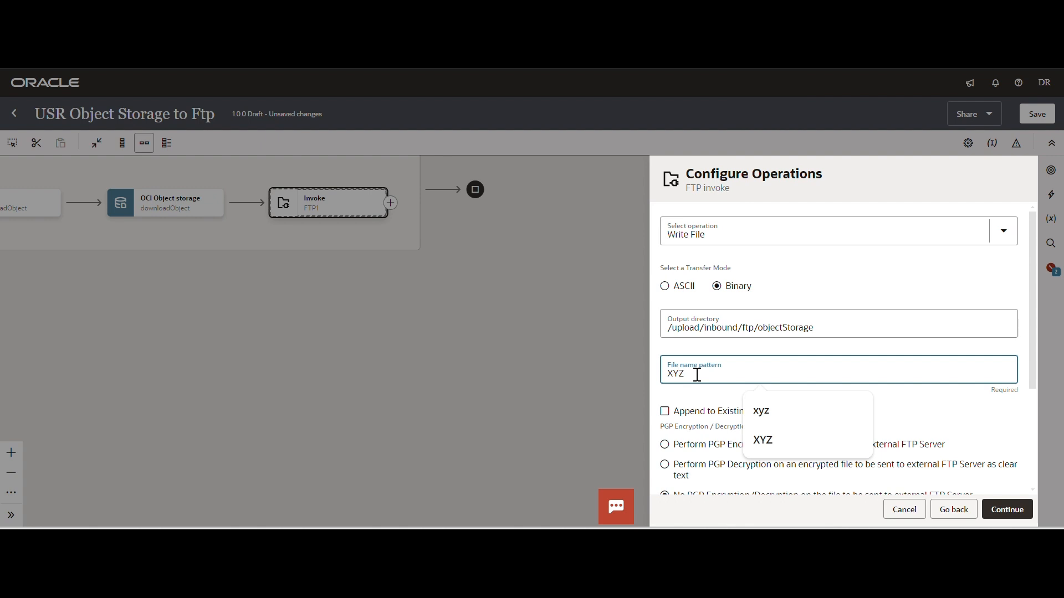
scroll(825, 372, "down", 3)
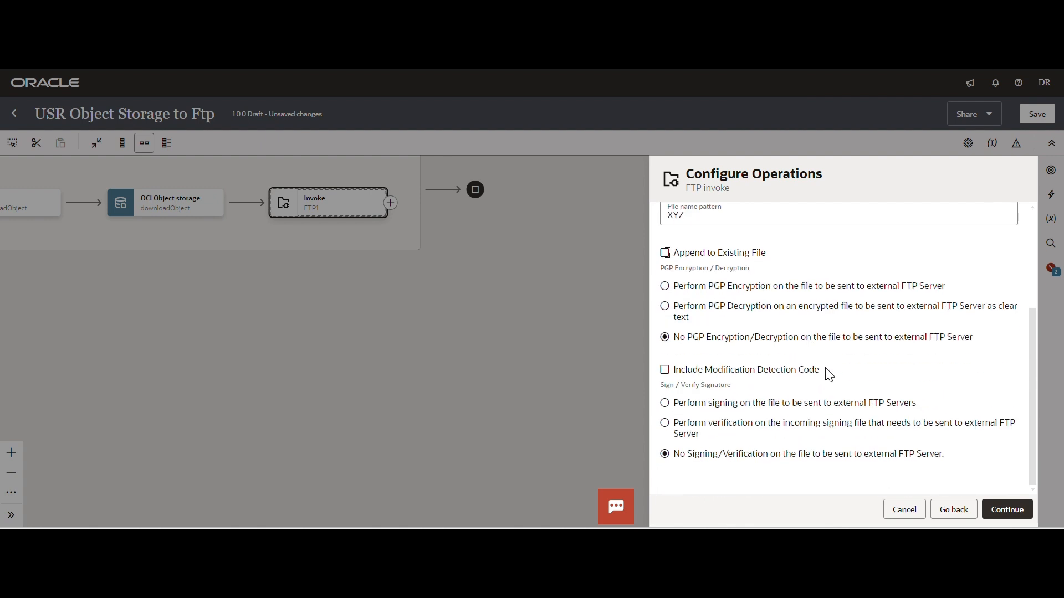
left_click(1007, 509)
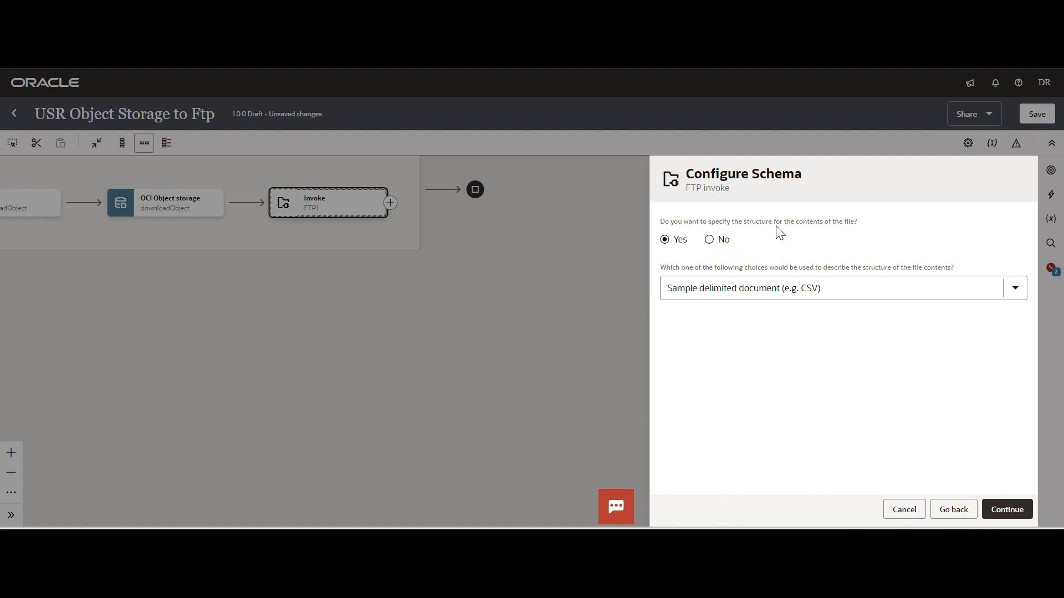
Step: Choose not to specify a file content structure, finish the writeFTP endpoint through its summary and save the integration
left_click(711, 242)
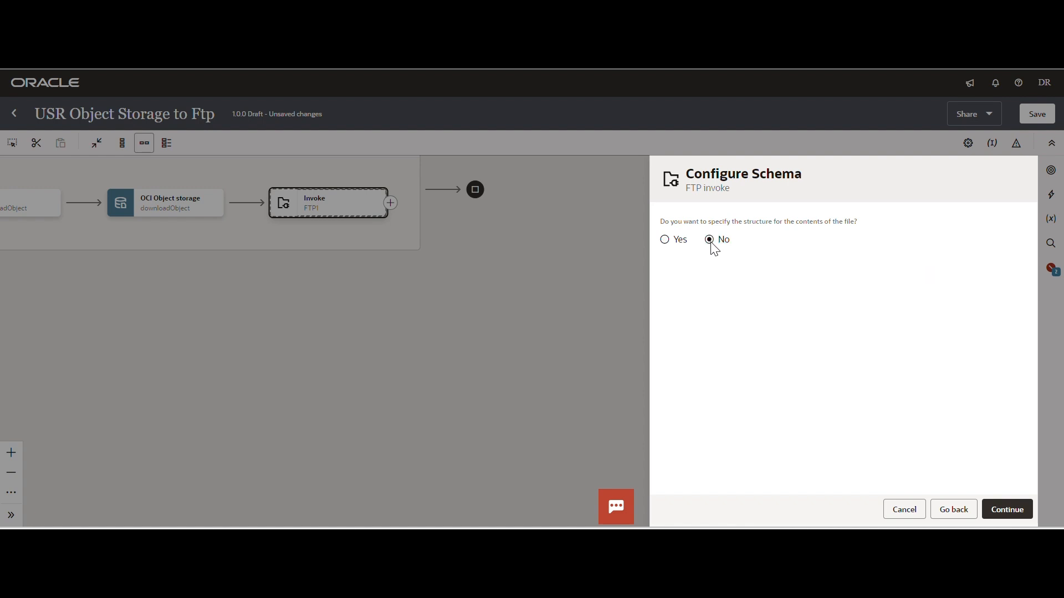
left_click(1010, 514)
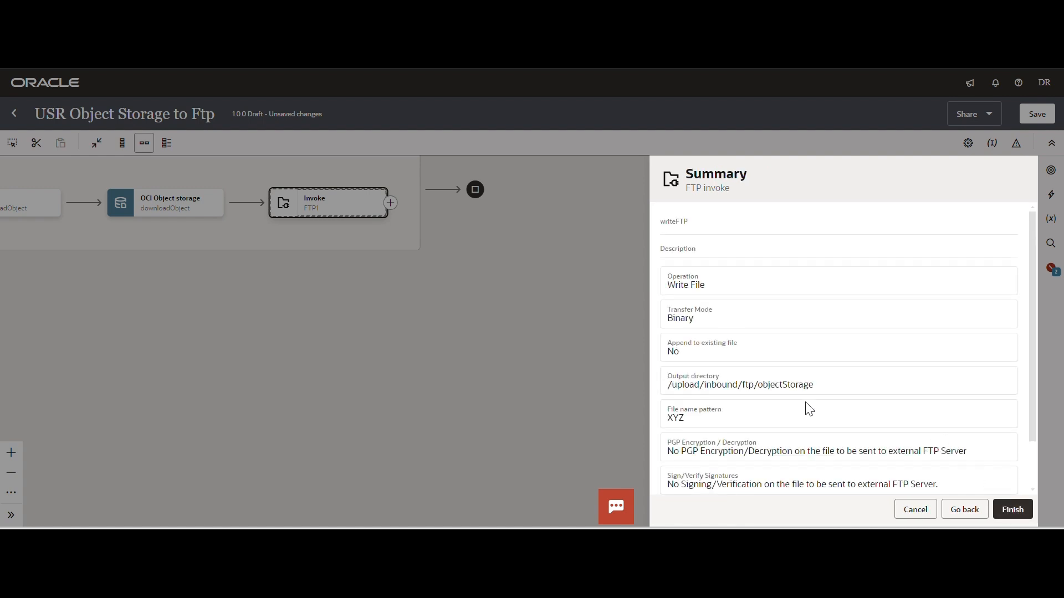
left_click(1002, 509)
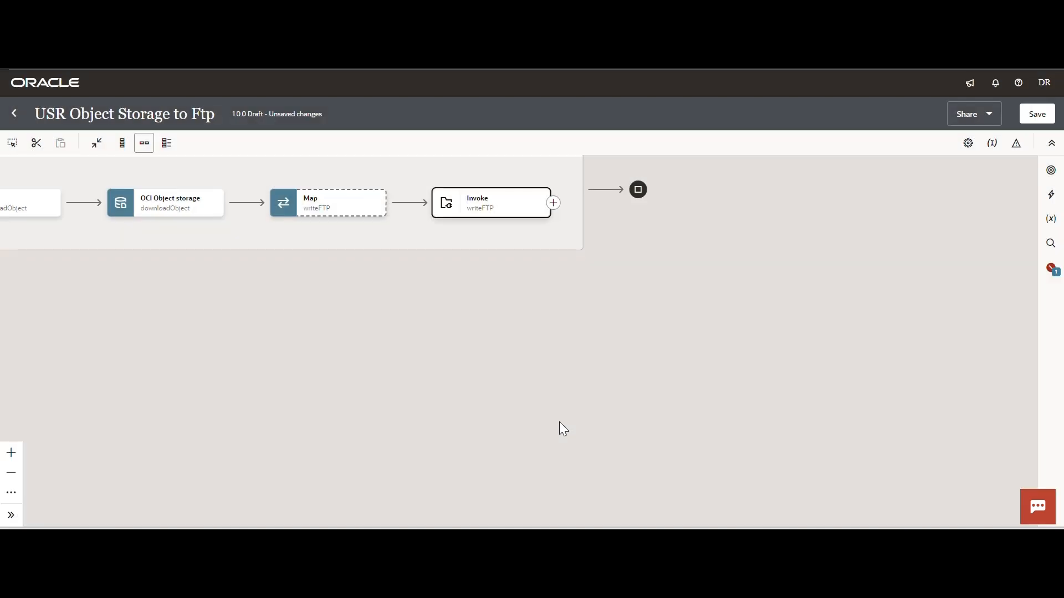
left_click(1040, 114)
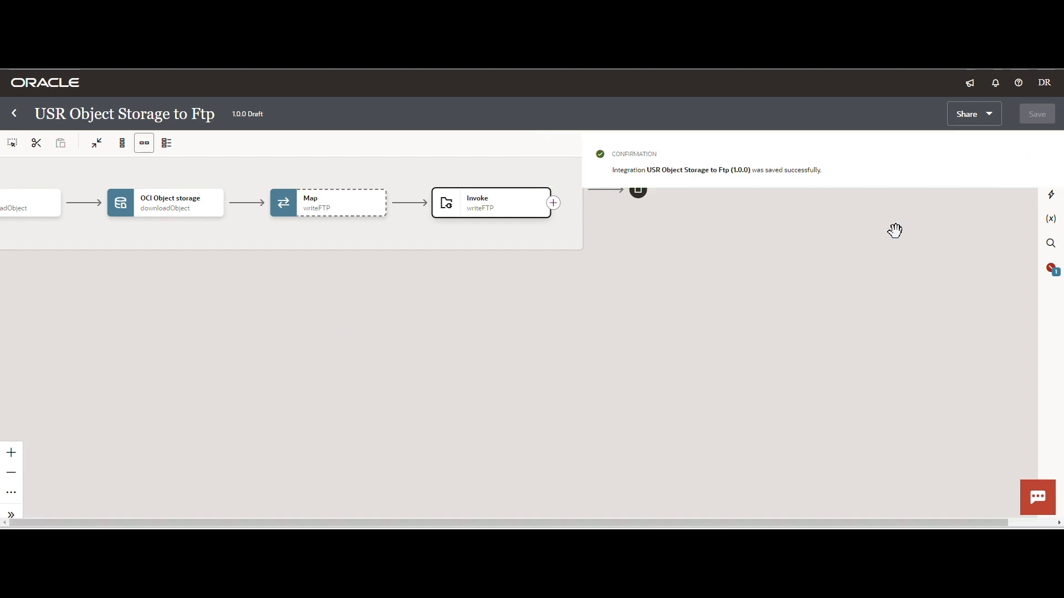
Step: Open the writeFTP map for editing and map Name from current_objects to File Name under Outbound FTP Header Type
left_click_drag(368, 399, 547, 416)
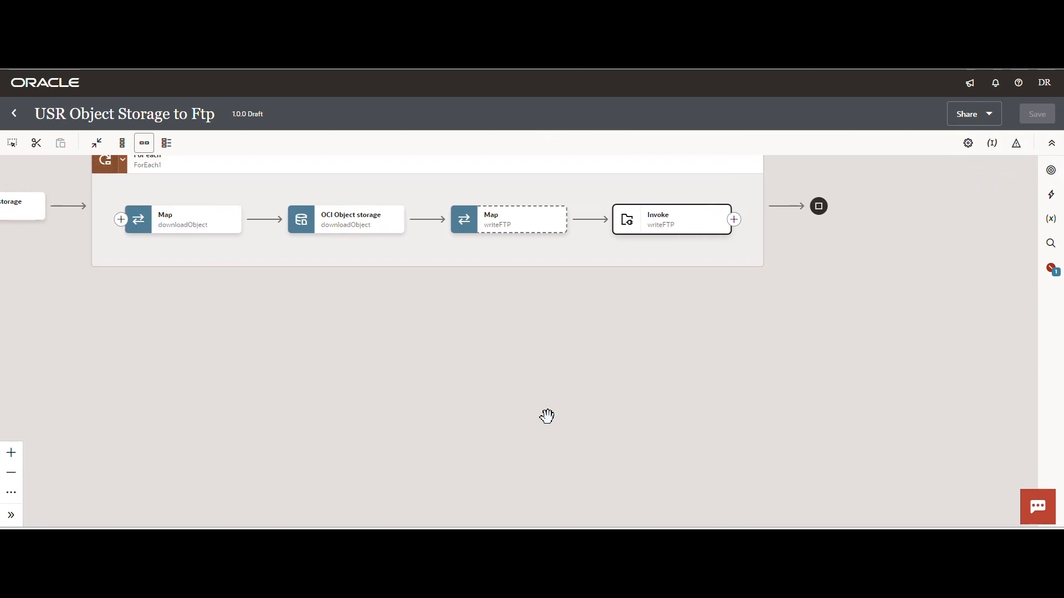
left_click(556, 224)
left_click(582, 252)
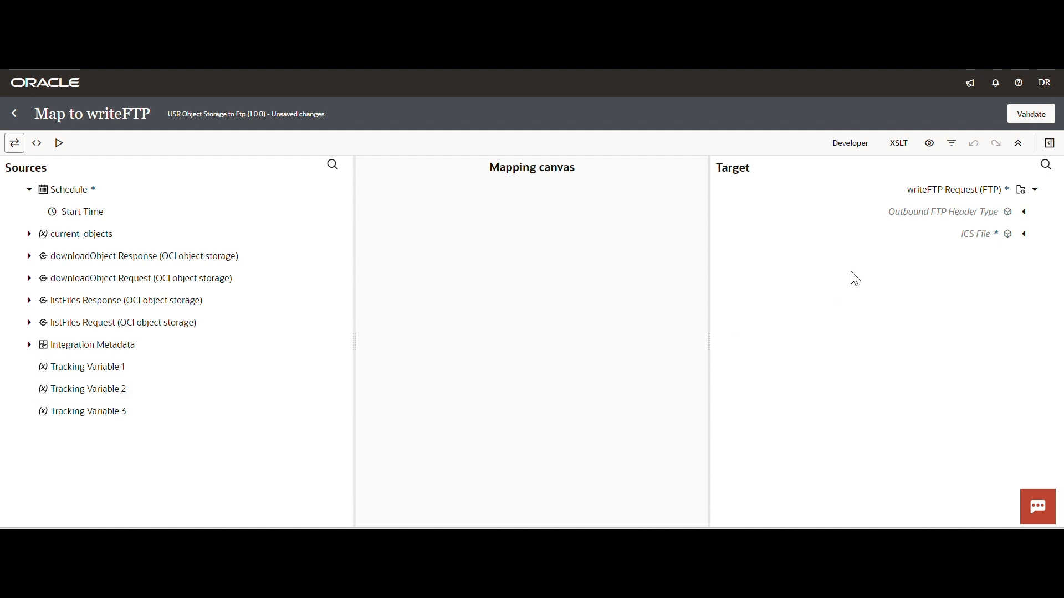
left_click(29, 235)
left_click(40, 259)
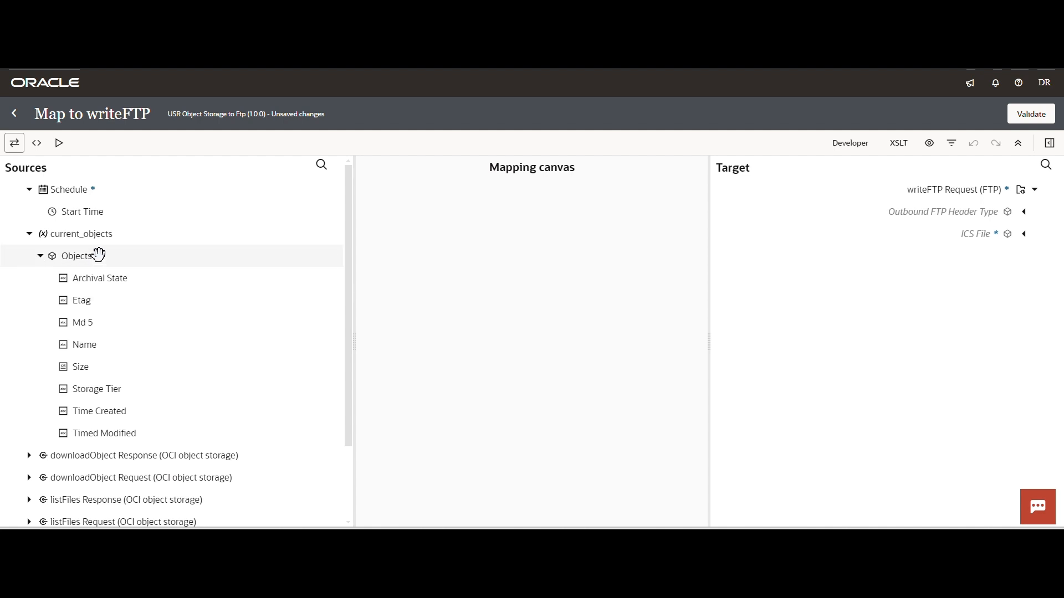
left_click(1023, 213)
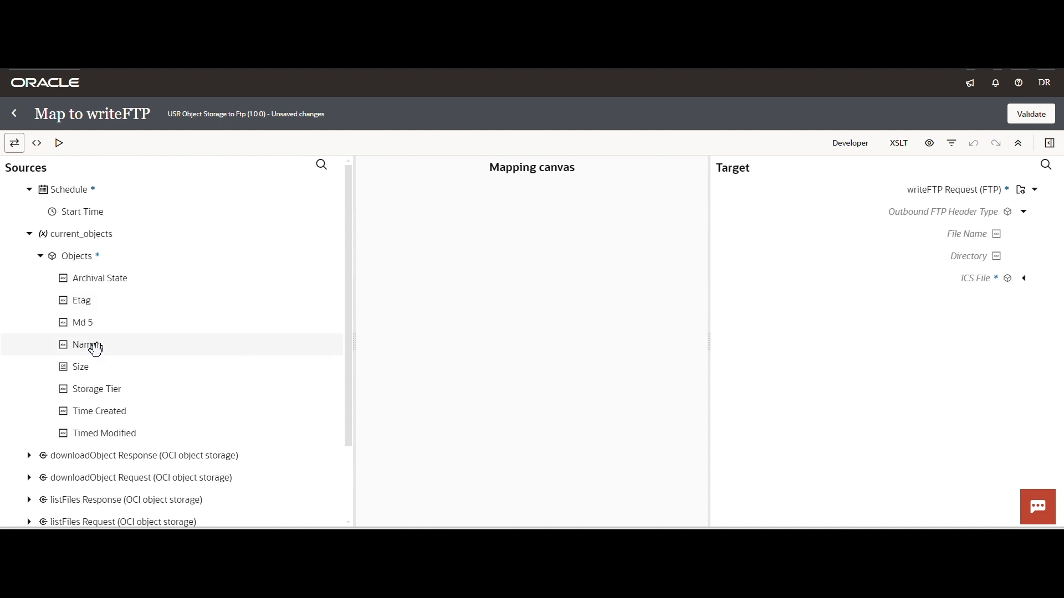
left_click_drag(98, 352, 933, 237)
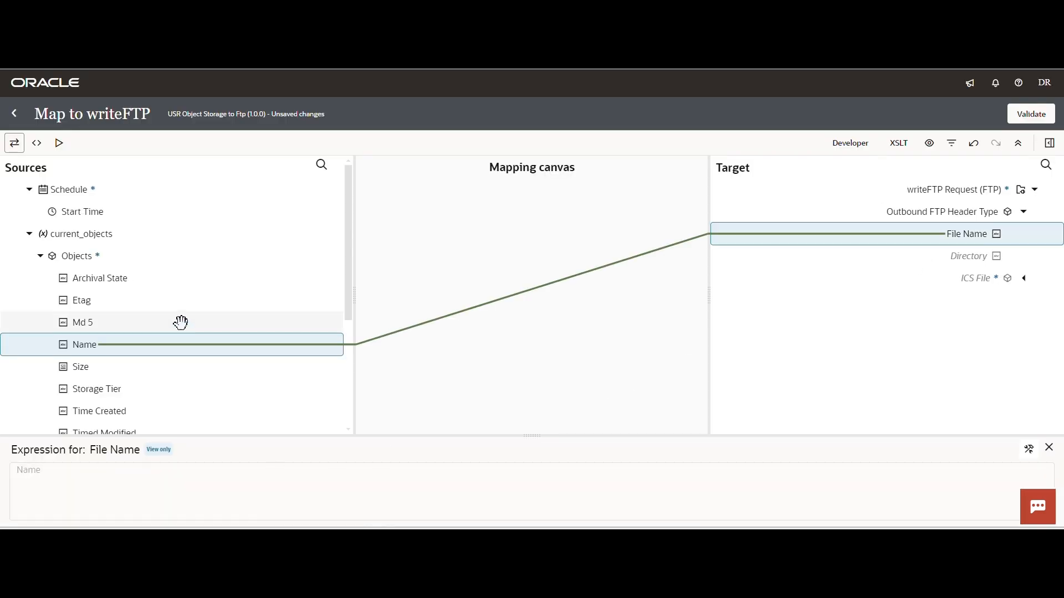
Step: Map Stream Reference from the downloadObject response to File Reference under ICS File
scroll(268, 295, "down", 3)
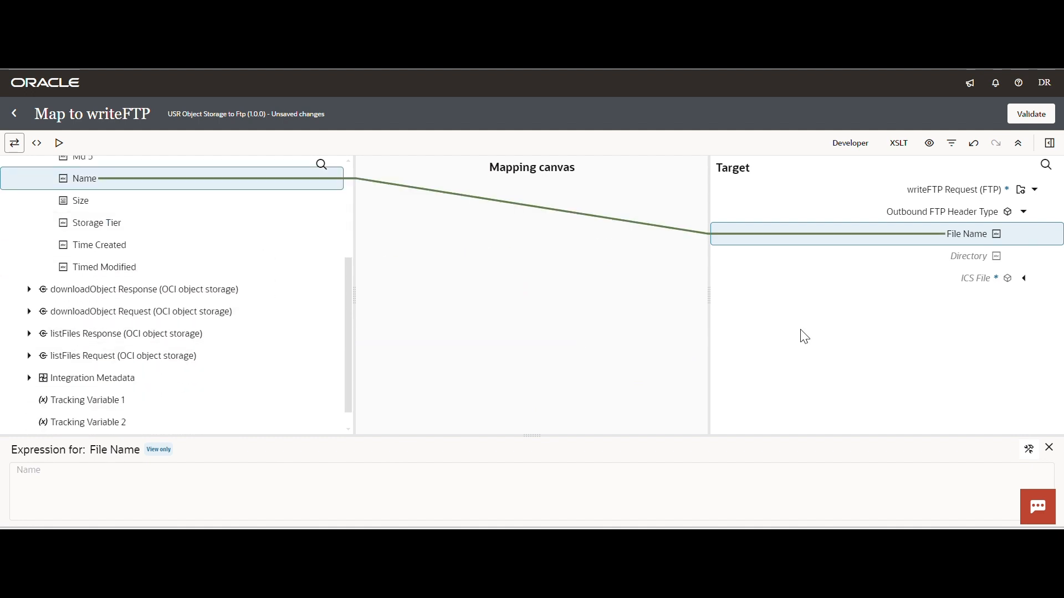
left_click(1024, 279)
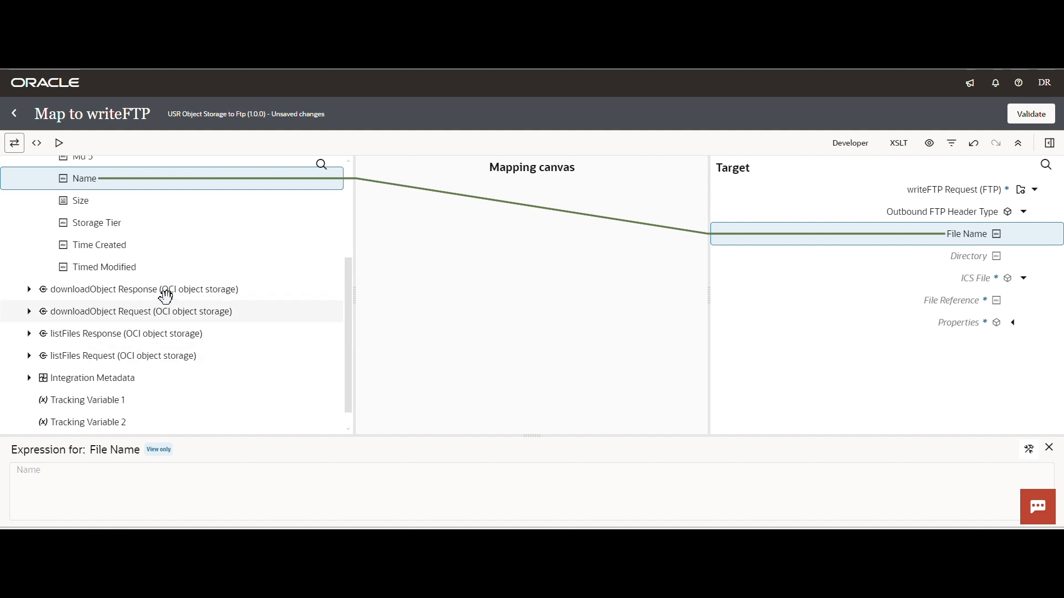
left_click(29, 289)
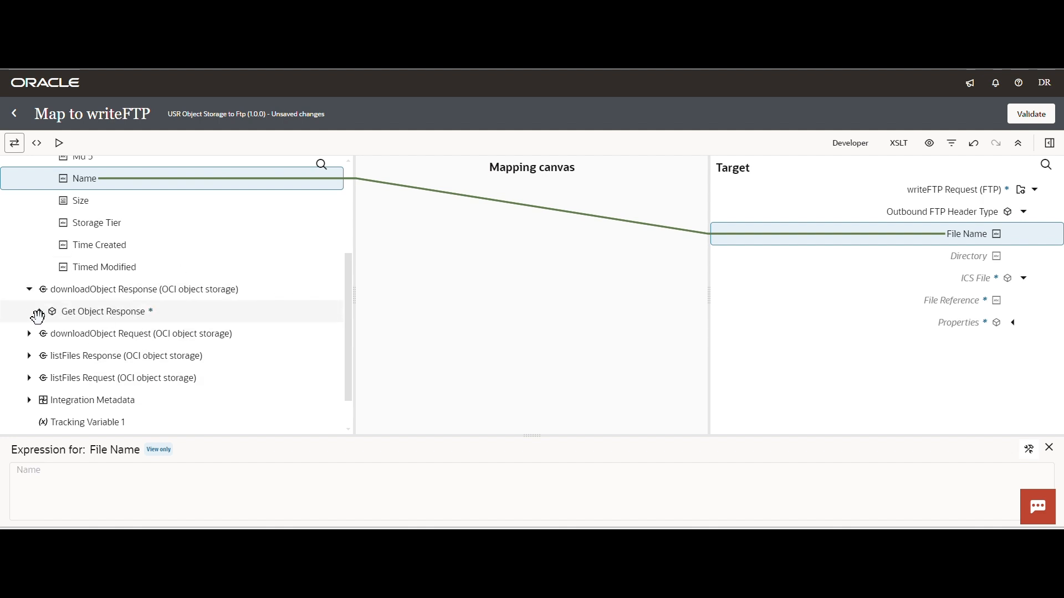
left_click(37, 312)
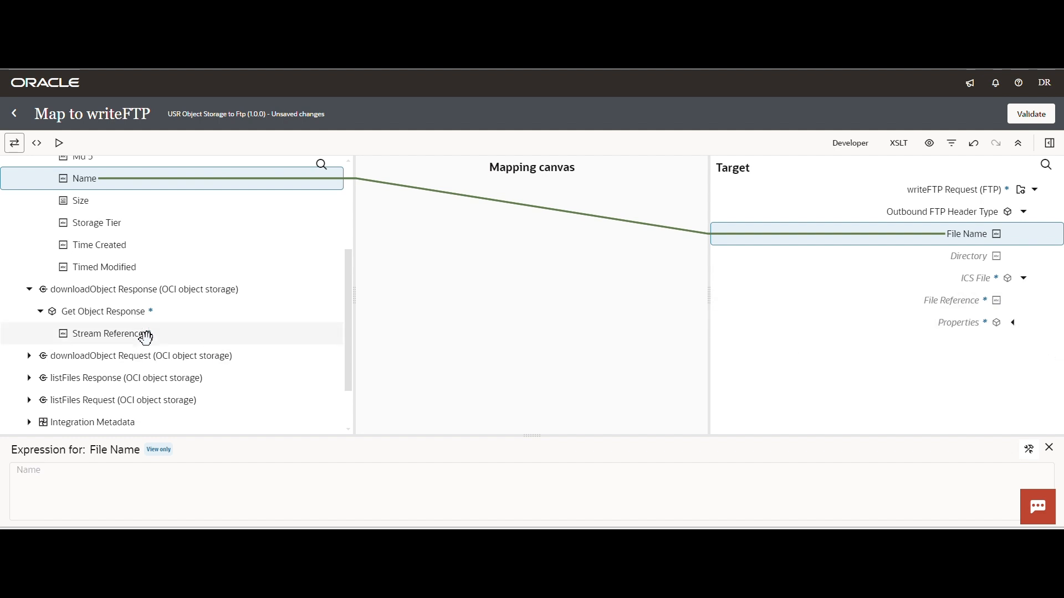
left_click_drag(148, 336, 973, 301)
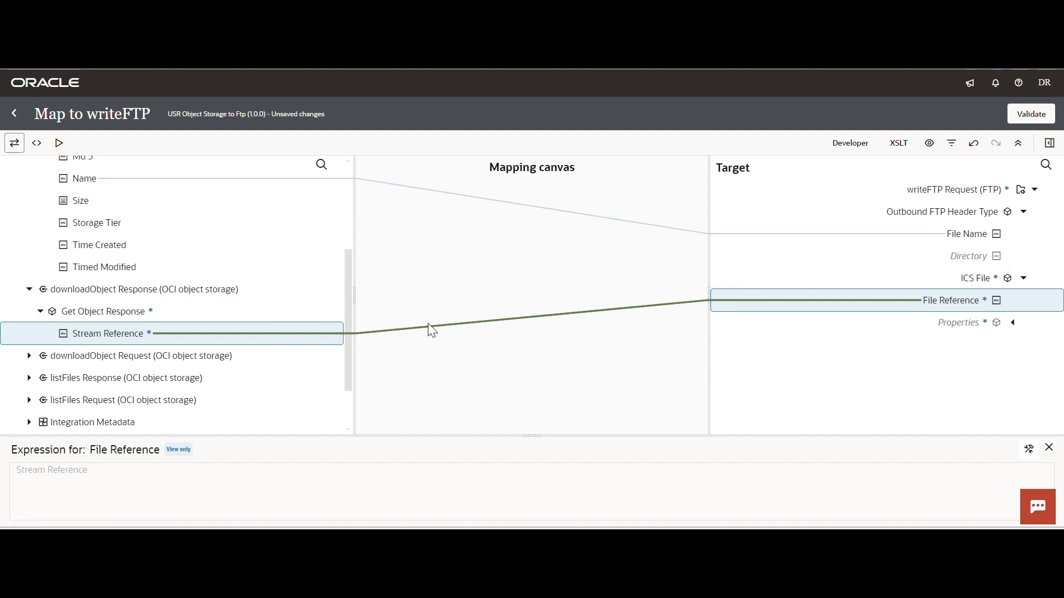
Step: Validate the writeFTP mapping and return to the integration canvas
left_click(1040, 115)
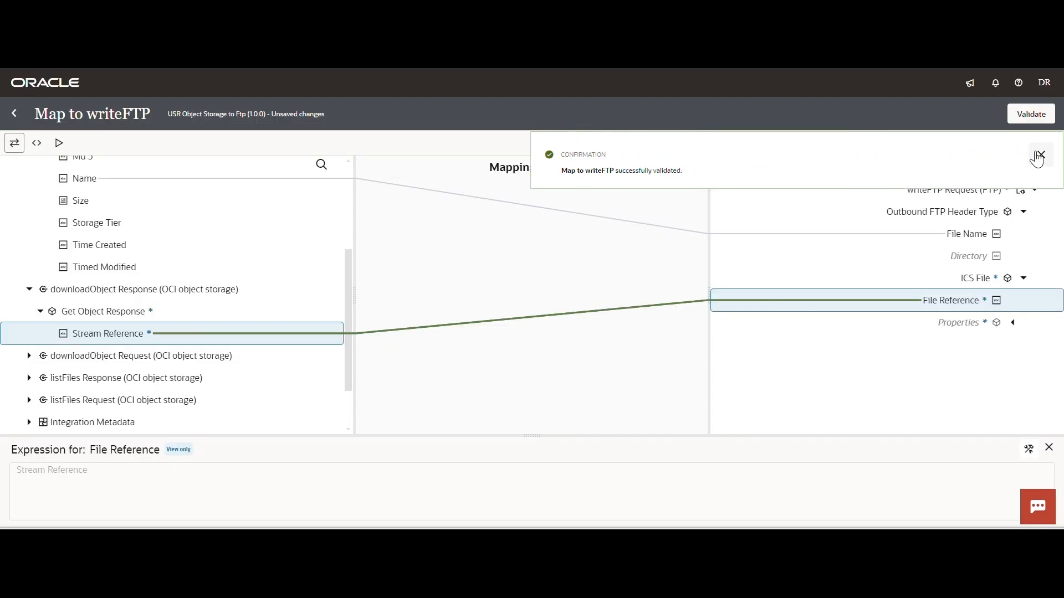
left_click(1040, 155)
left_click(14, 113)
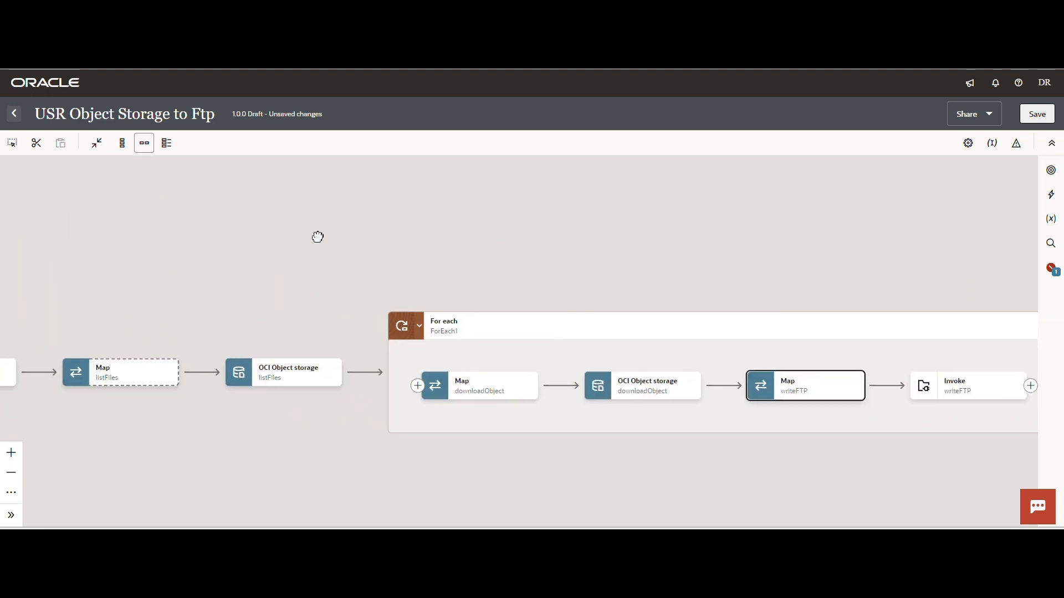
Step: Assign startTime as the primary business identifier, then save the integration and return to the integrations list
left_click_drag(819, 242, 499, 228)
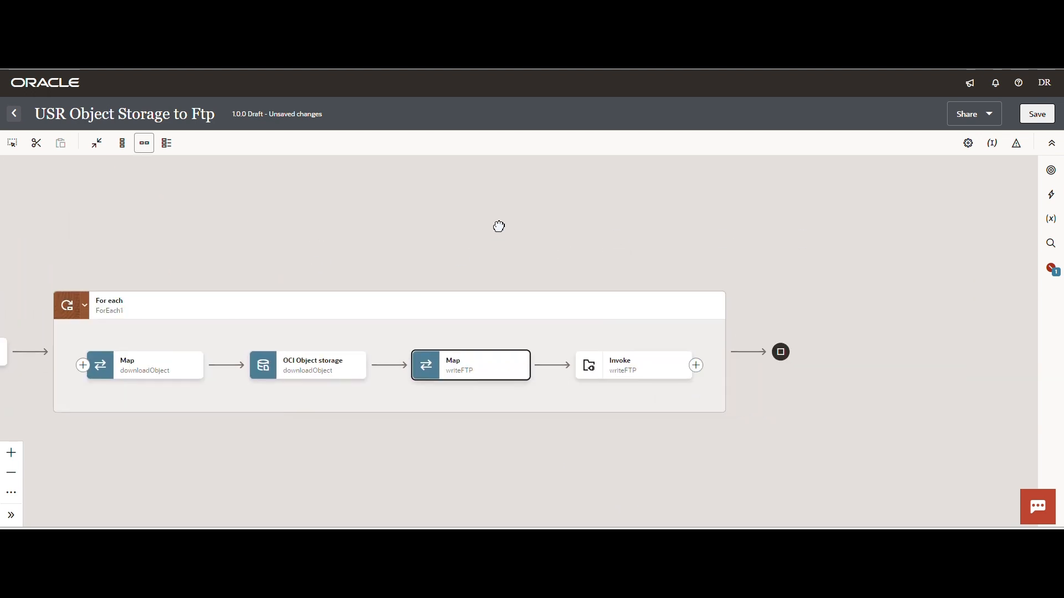
left_click(993, 145)
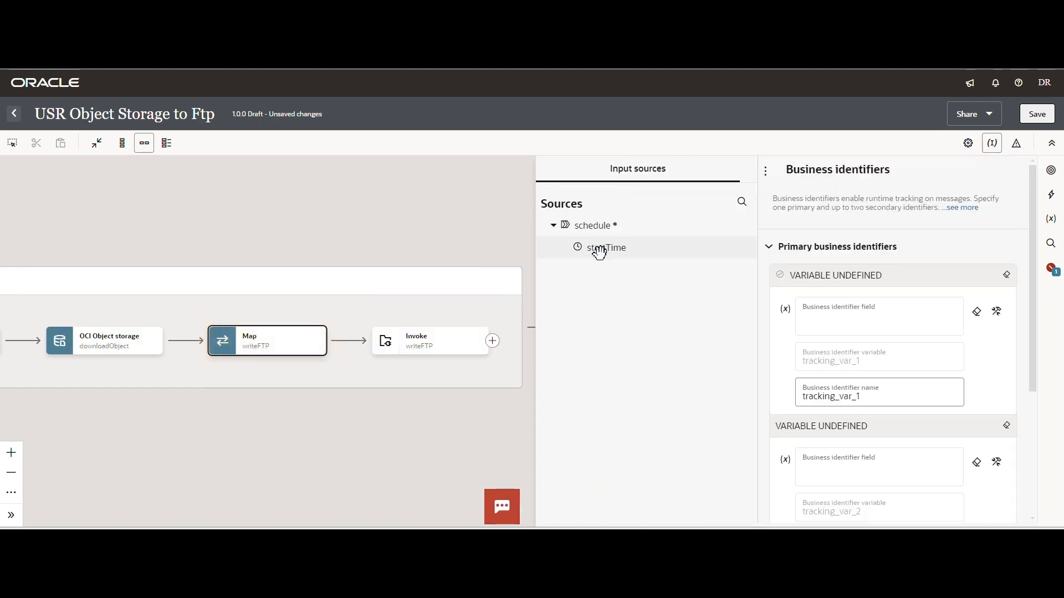
left_click_drag(599, 254, 820, 320)
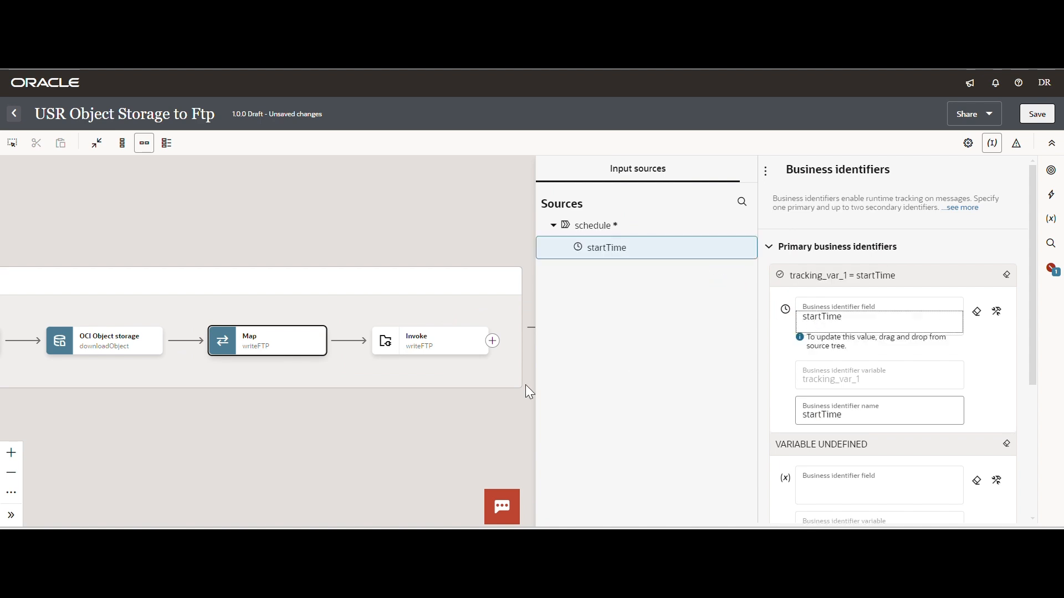
left_click(1046, 116)
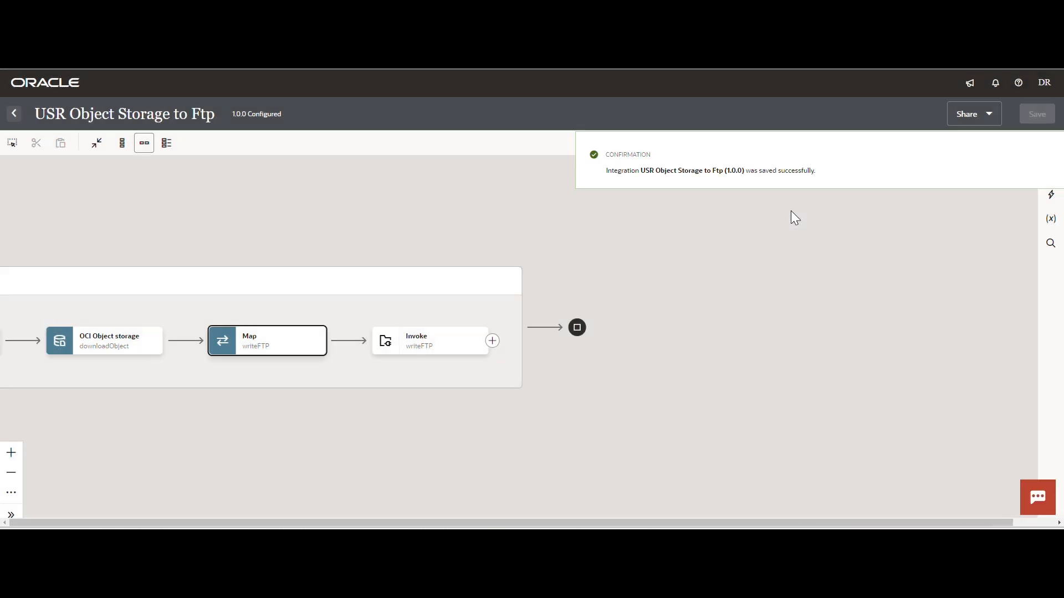
left_click(1041, 155)
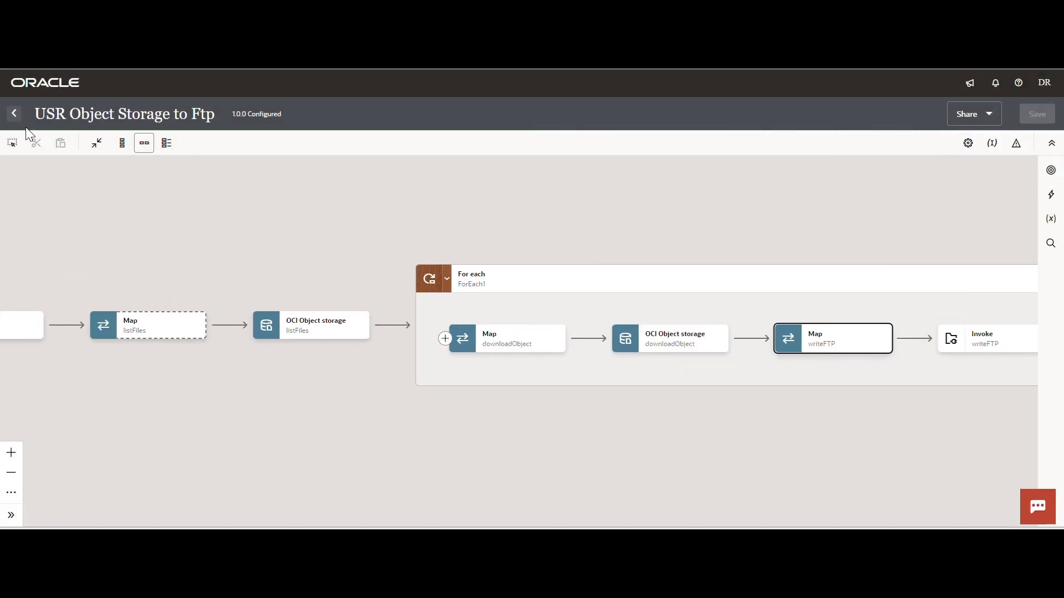
left_click(12, 115)
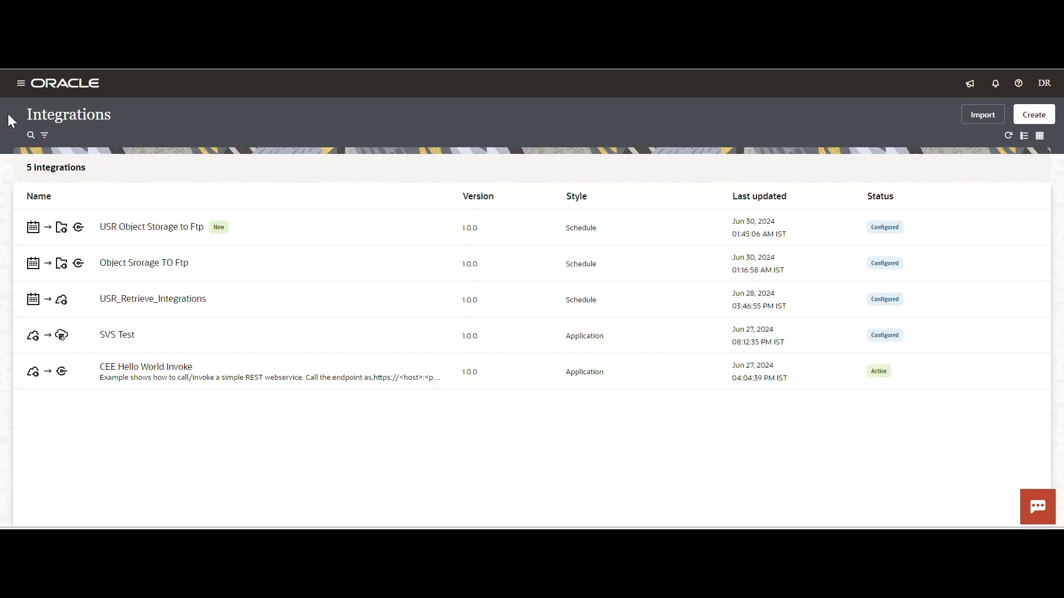
Step: Activate the USR Object Storage to Ftp integration with the Debug tracing level and refresh the integrations list
mouse_move(459, 232)
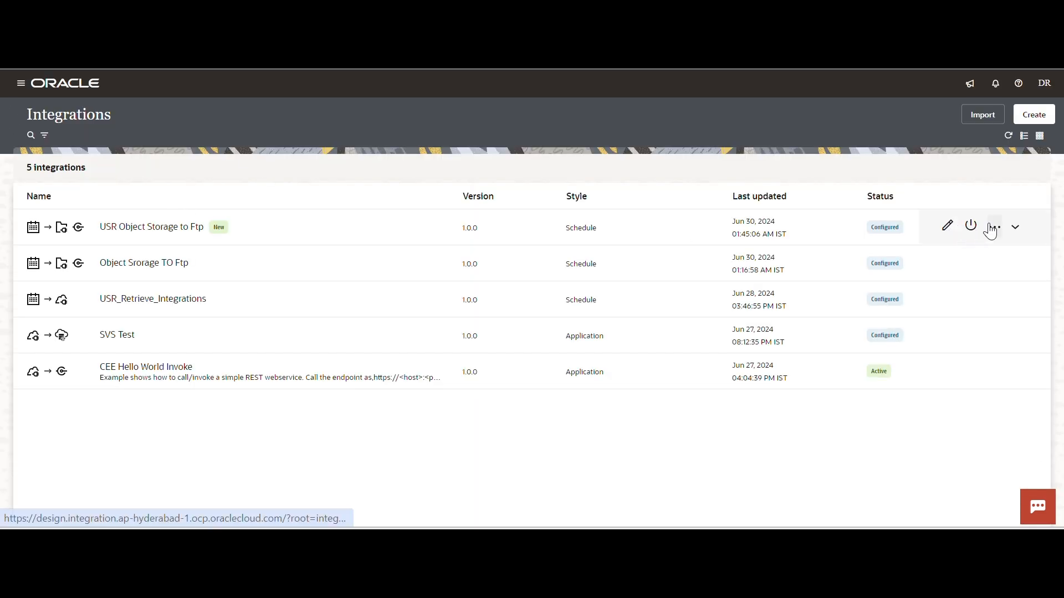
left_click(974, 228)
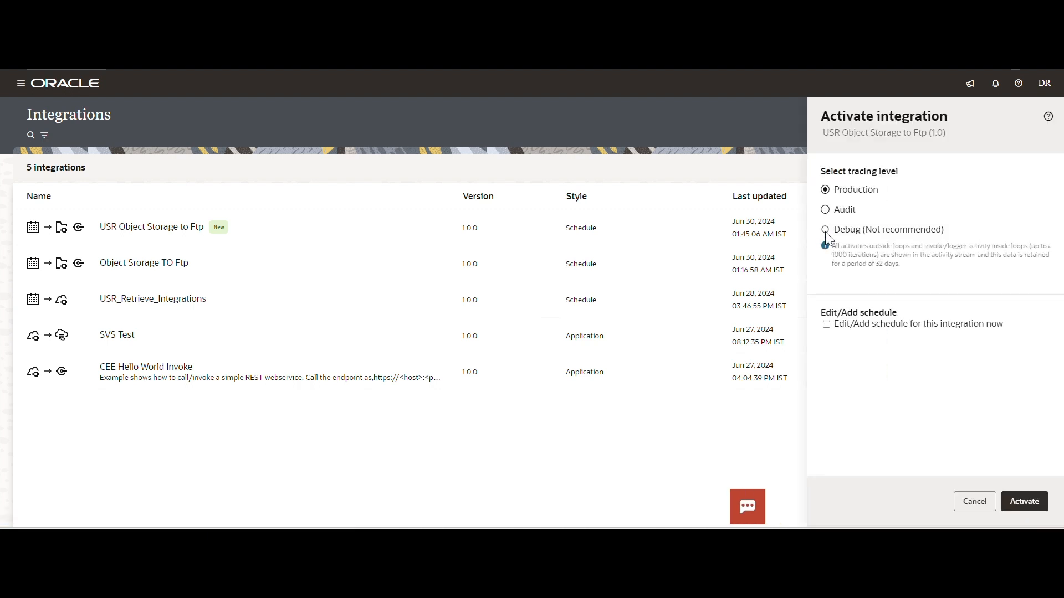
left_click(825, 230)
left_click(1023, 502)
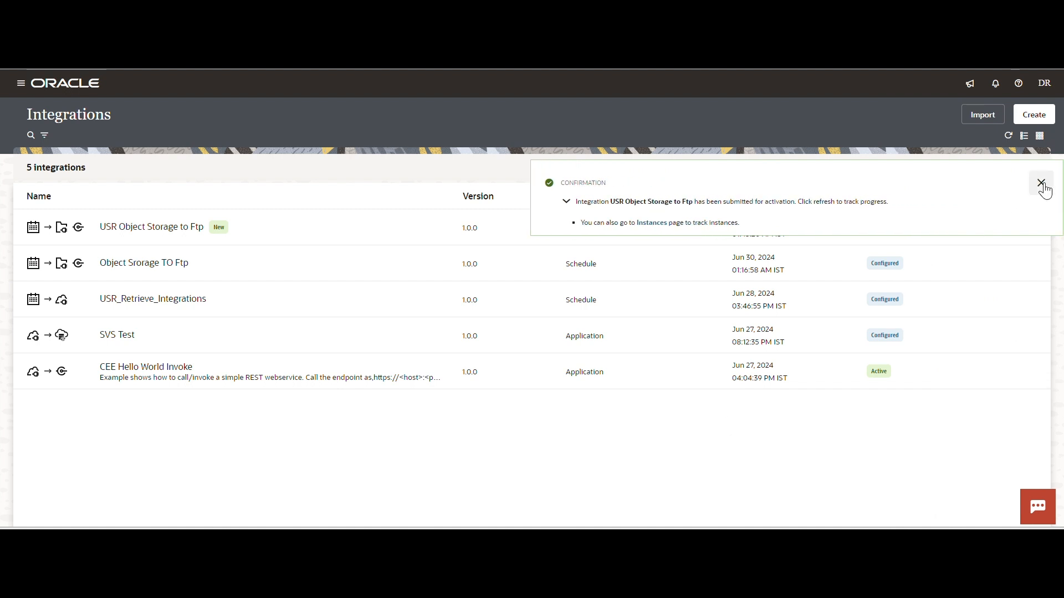
left_click(1038, 182)
left_click(1008, 136)
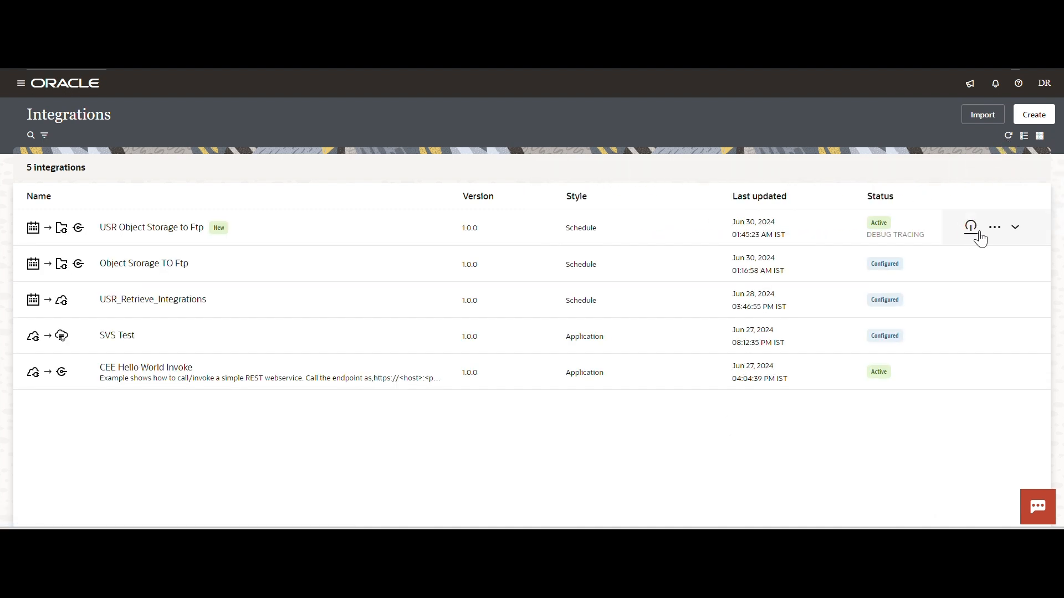
Step: Run the USR Object Storage to Ftp integration as an ad hoc request and dismiss the activation notification
left_click(995, 232)
left_click(917, 367)
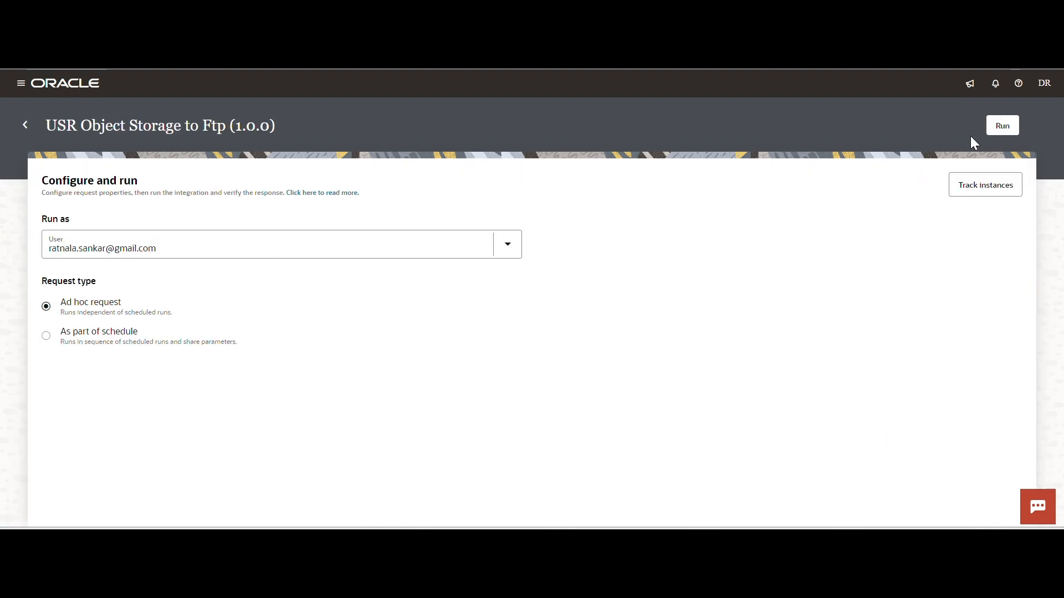
left_click(991, 127)
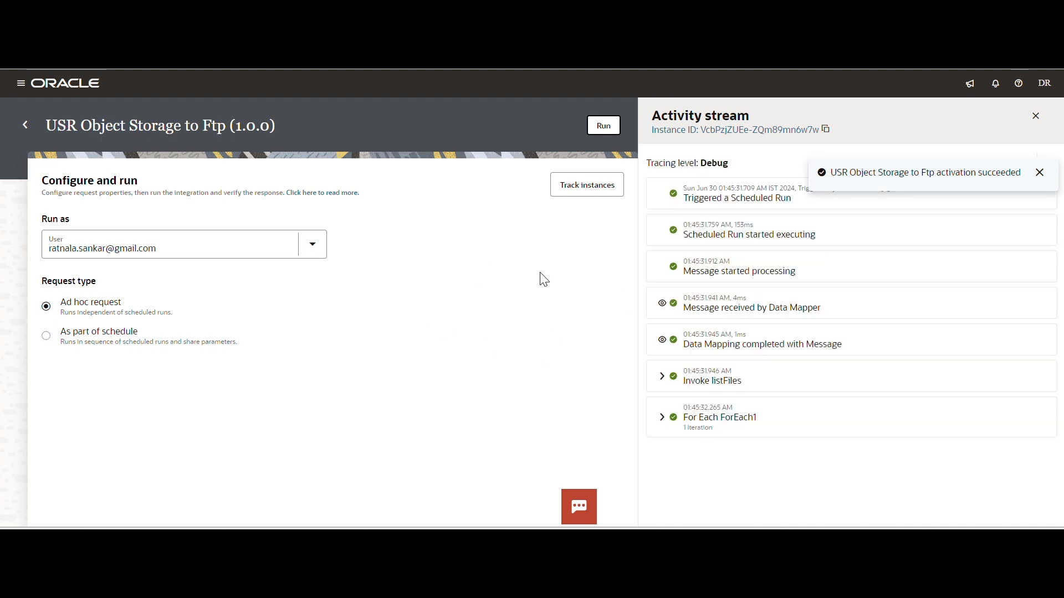
left_click(1040, 172)
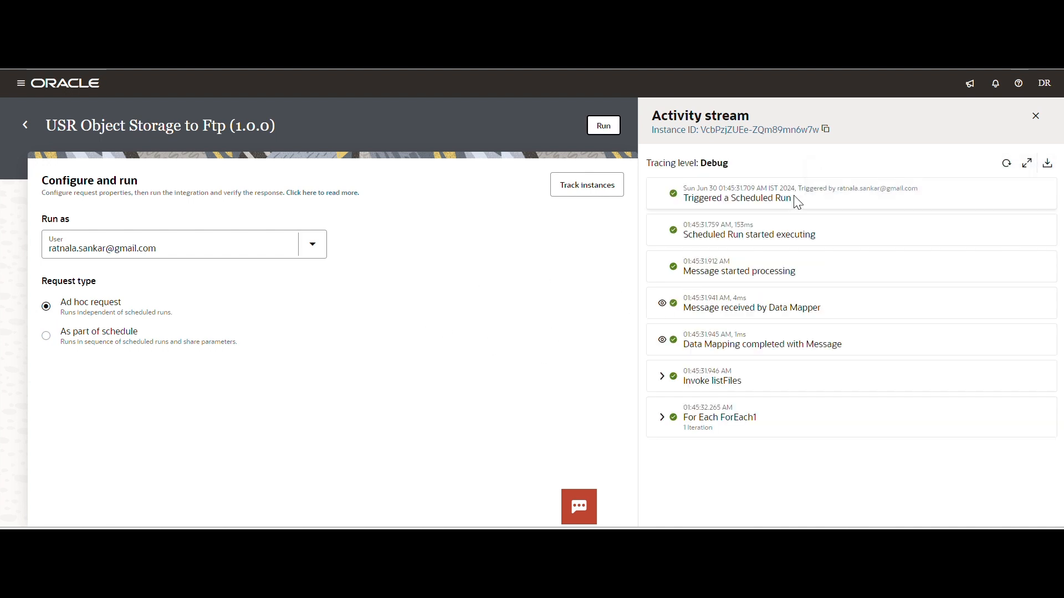
Step: Refresh the run's activity stream and expand the For Each ForEach1 entry to examine its iteration
left_click(1006, 167)
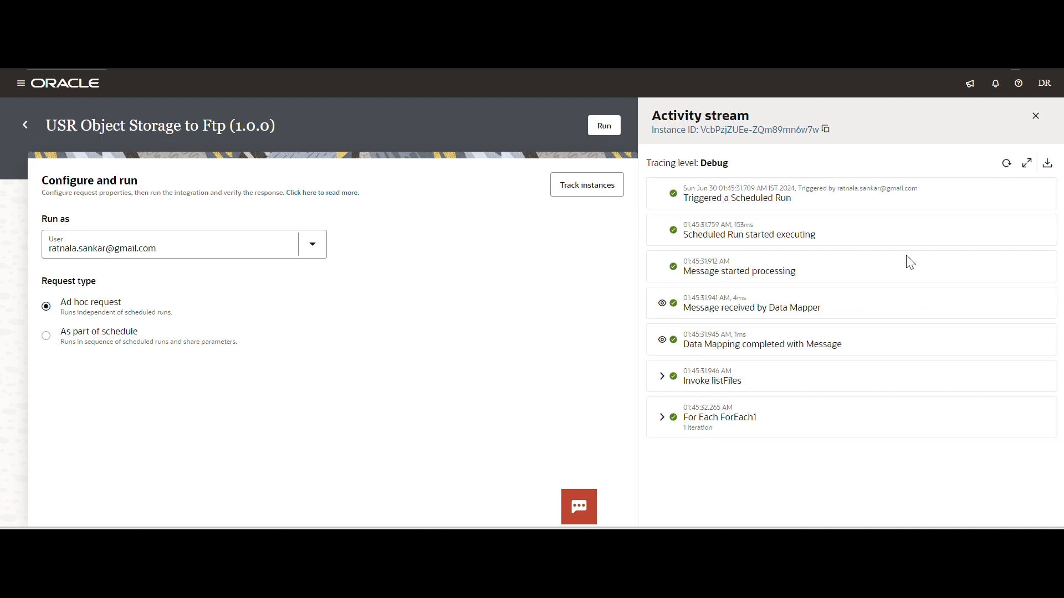
left_click(663, 418)
left_click(1006, 163)
left_click_drag(667, 471, 860, 472)
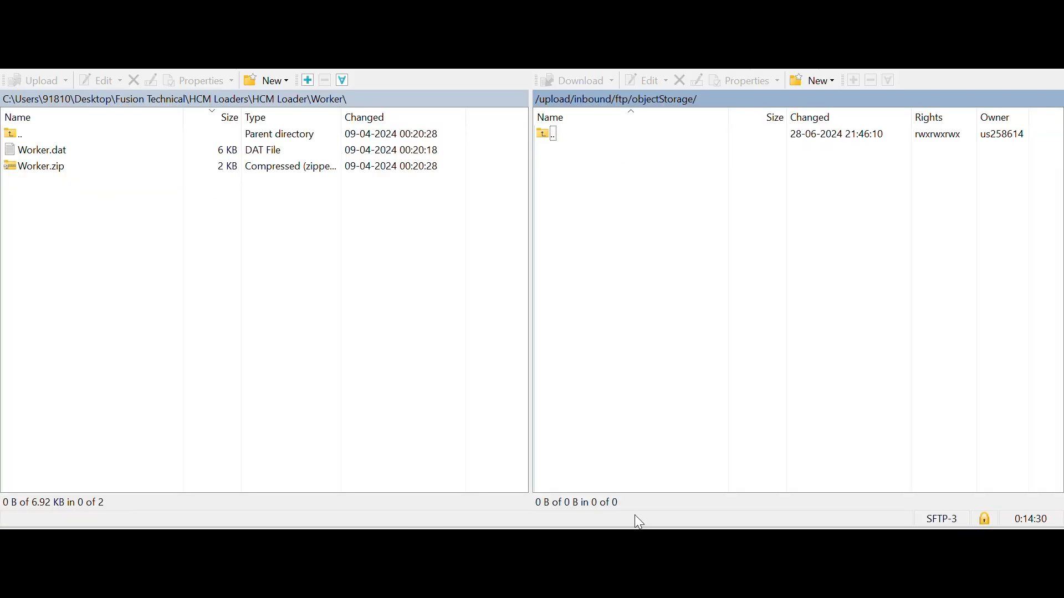
Step: Switch to the SFTP client, refresh the remote /upload/inbound/ftp/objectStorage/ directory and select testFilefinancial-year-provisional.csv
right_click(660, 313)
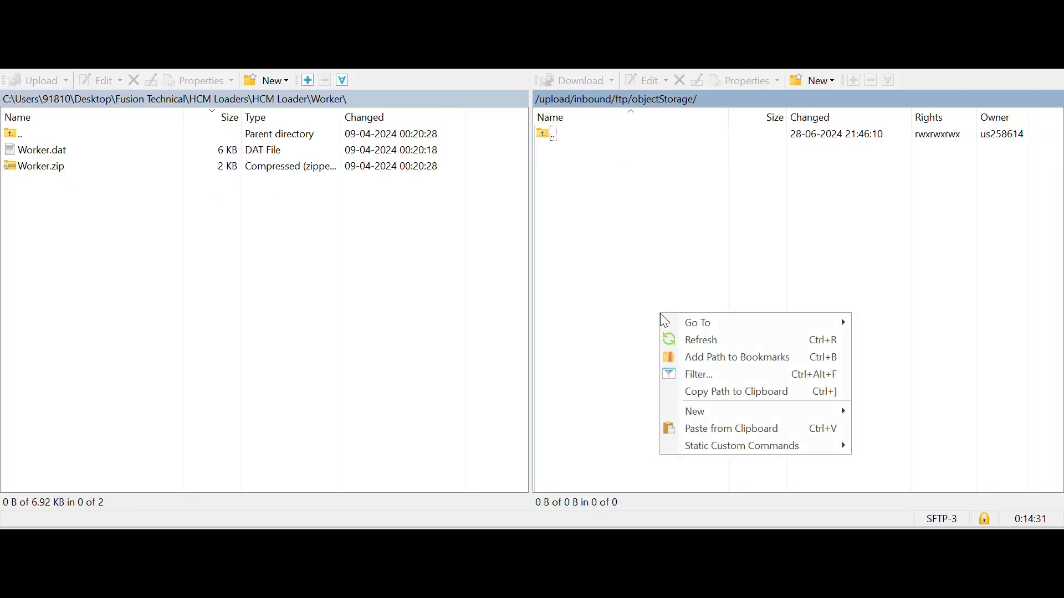
left_click(689, 341)
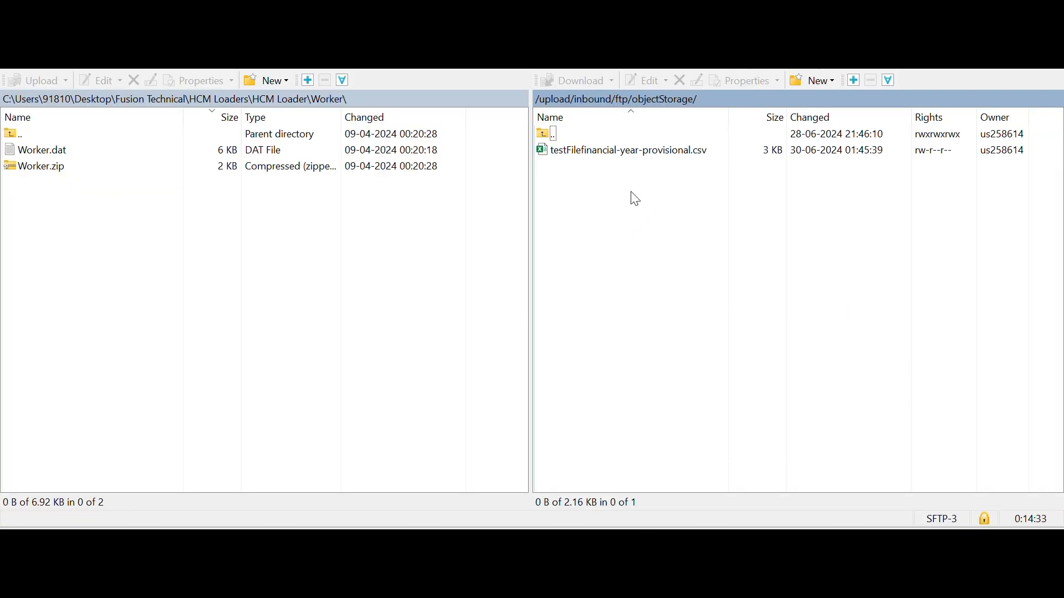
left_click(601, 156)
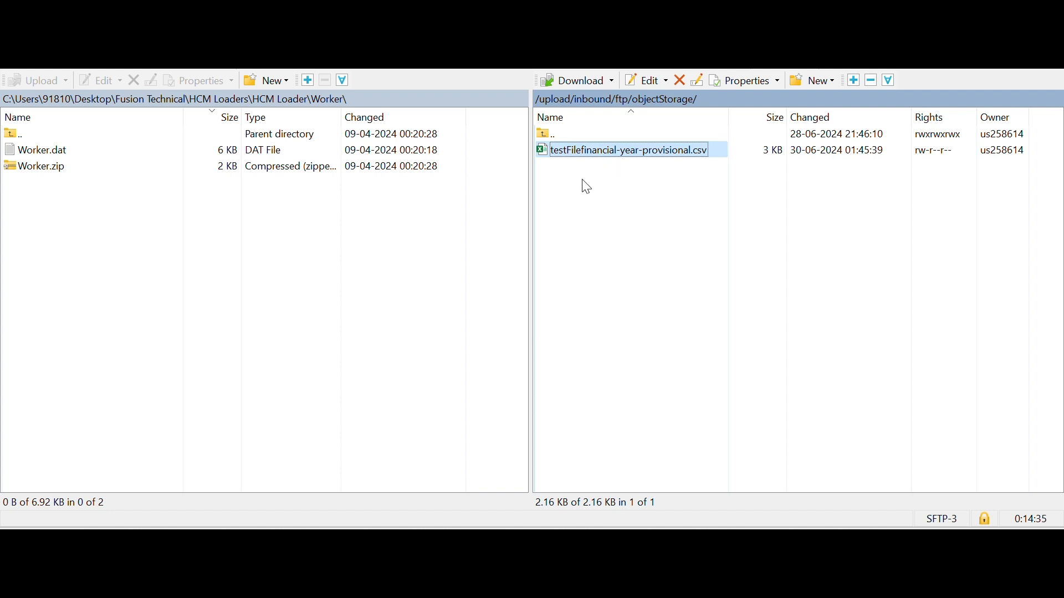